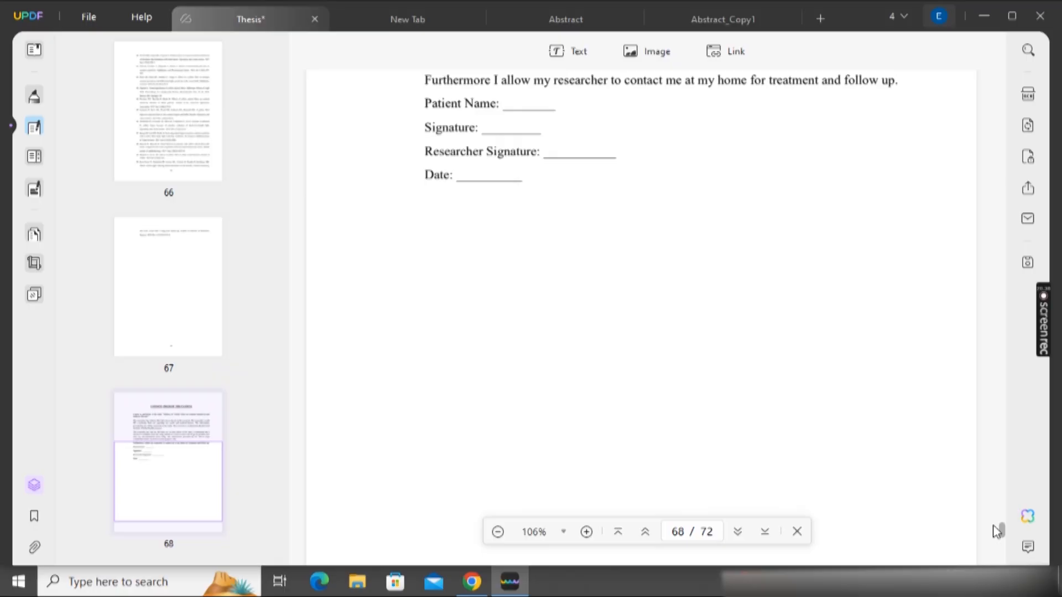
Step: Select part of the study title in the opening paragraph of the patient consent form on page 68
scroll(997, 531, "up", 5)
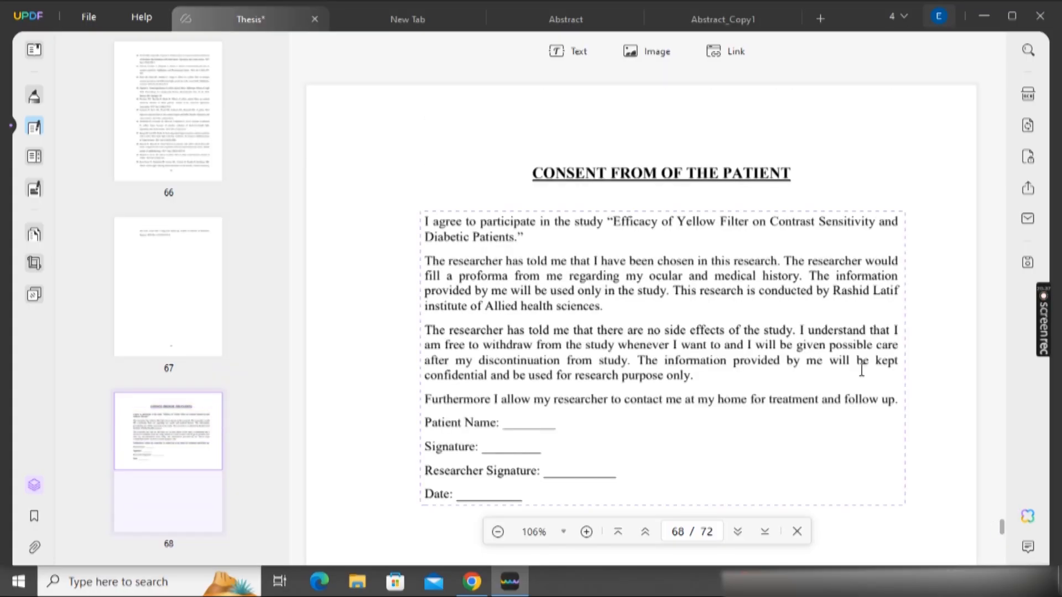
left_click_drag(612, 222, 636, 227)
left_click_drag(722, 226, 784, 233)
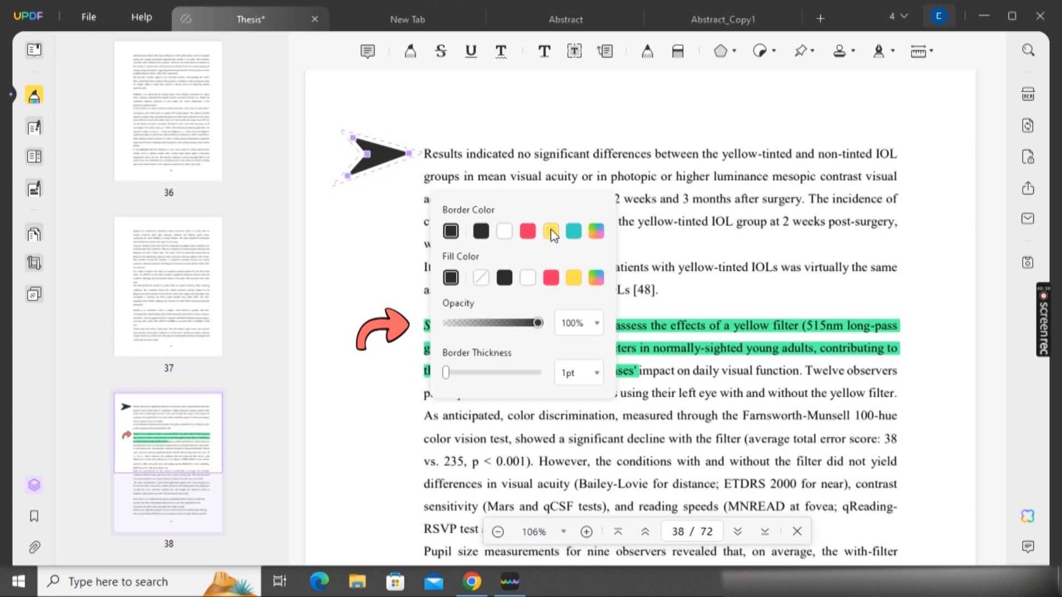
Step: Set the border colour of the black arrow shape beside the first paragraph on page 38 to teal
left_click(572, 232)
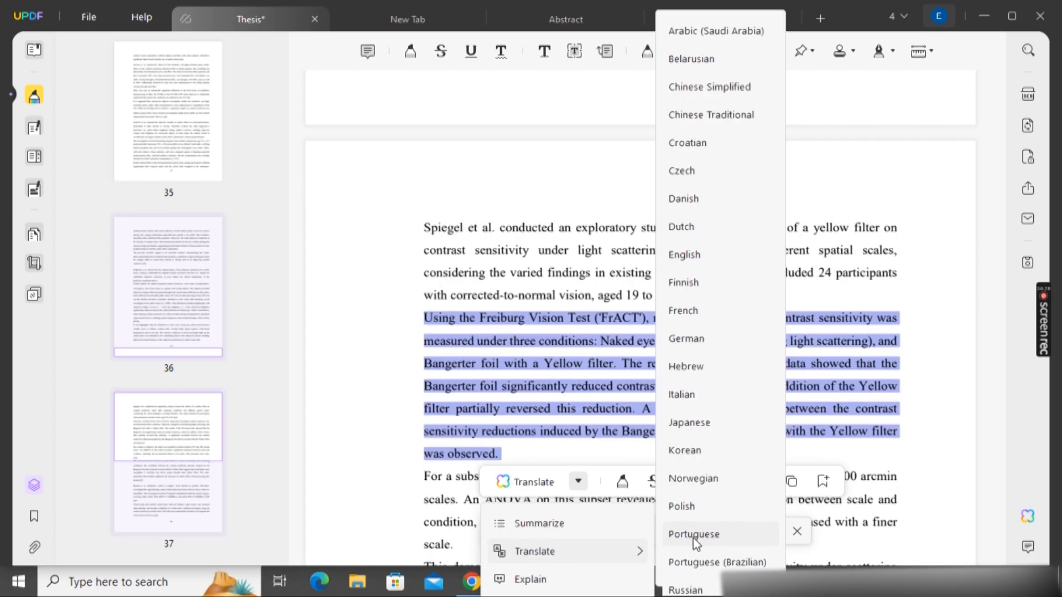
Step: Translate the selected Freiburg Vision Test passage on page 37 into Portuguese with the AI tool
left_click(694, 535)
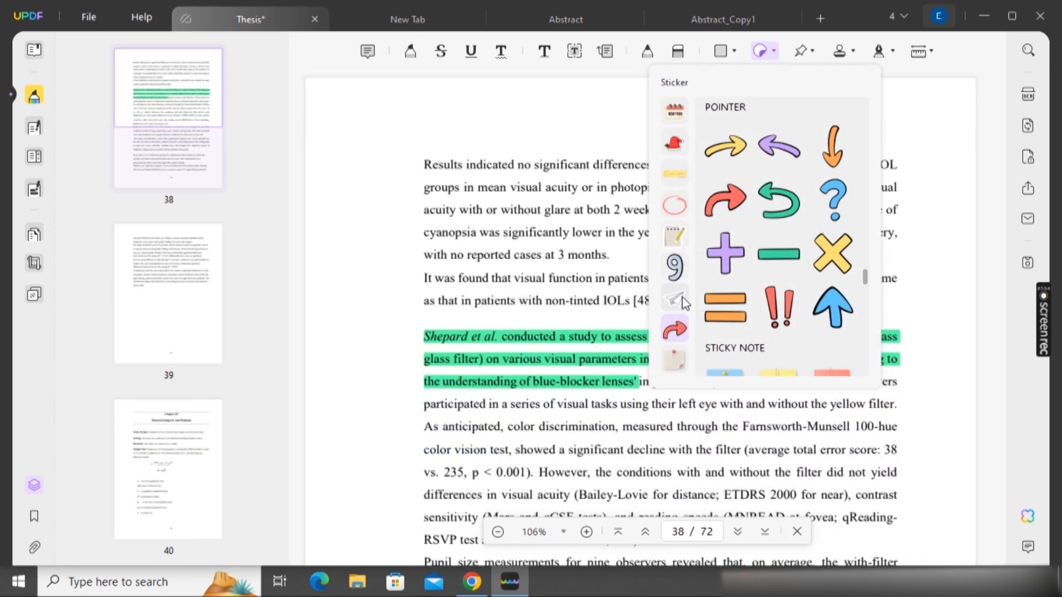
Step: Place the red curved arrow pointer sticker beside the green-highlighted Shepard et al. paragraph on page 38
left_click(726, 212)
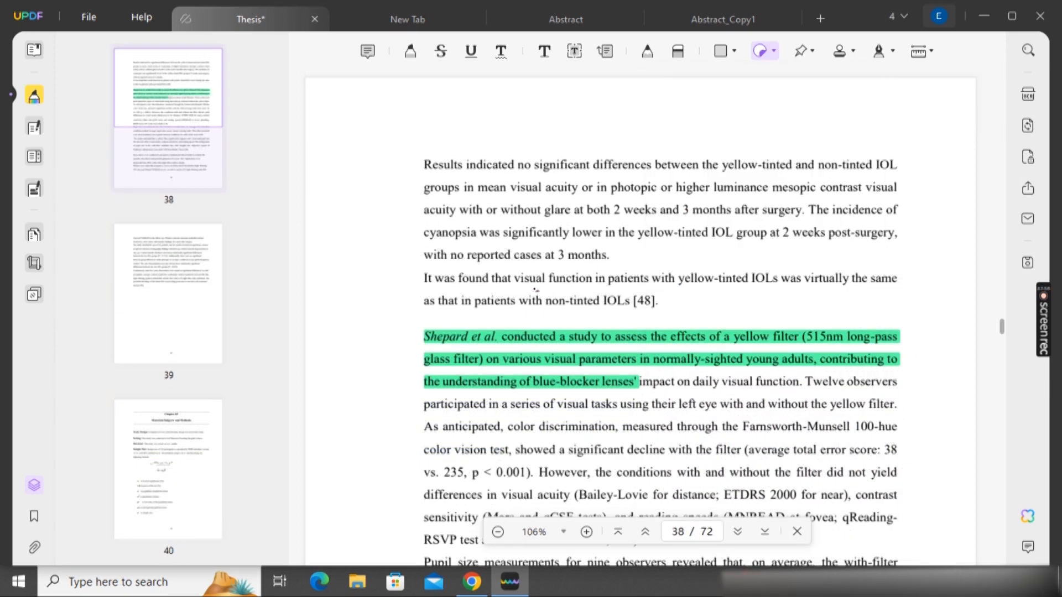
left_click(389, 341)
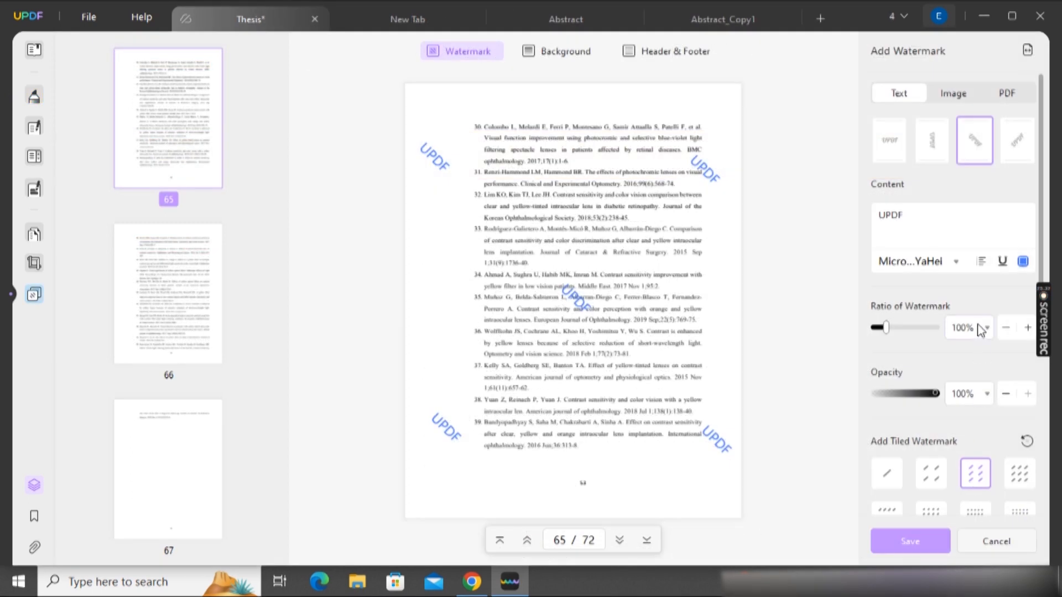
Step: Adjust the opacity of the tiled UPDF text watermark
mouse_move(921, 397)
left_mouse_down()
mouse_move(902, 399)
mouse_move(938, 395)
left_mouse_up()
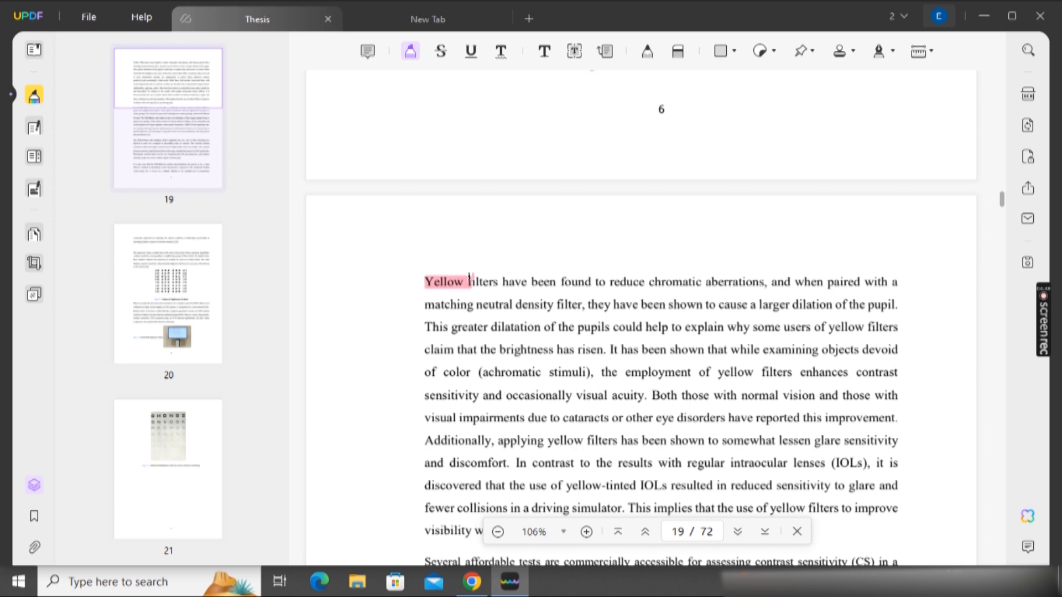
Step: Highlight the opening words of page 19, through "chromatic aberrations," in pink
left_click_drag(596, 282, 767, 284)
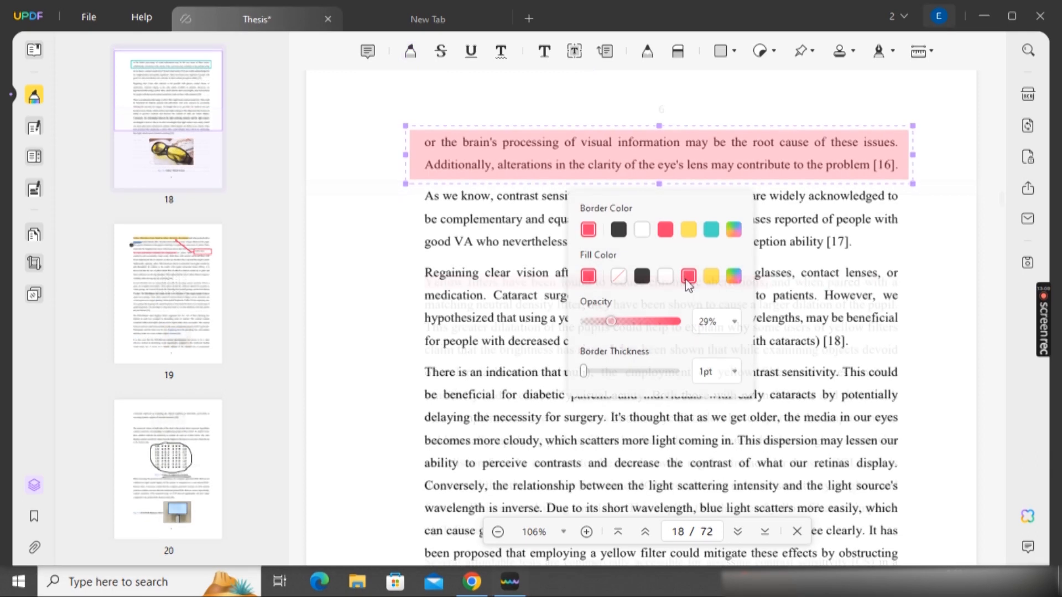
Step: Try a black fill on the rectangle over the first two lines of page 18 and change it to yellow
left_click(642, 275)
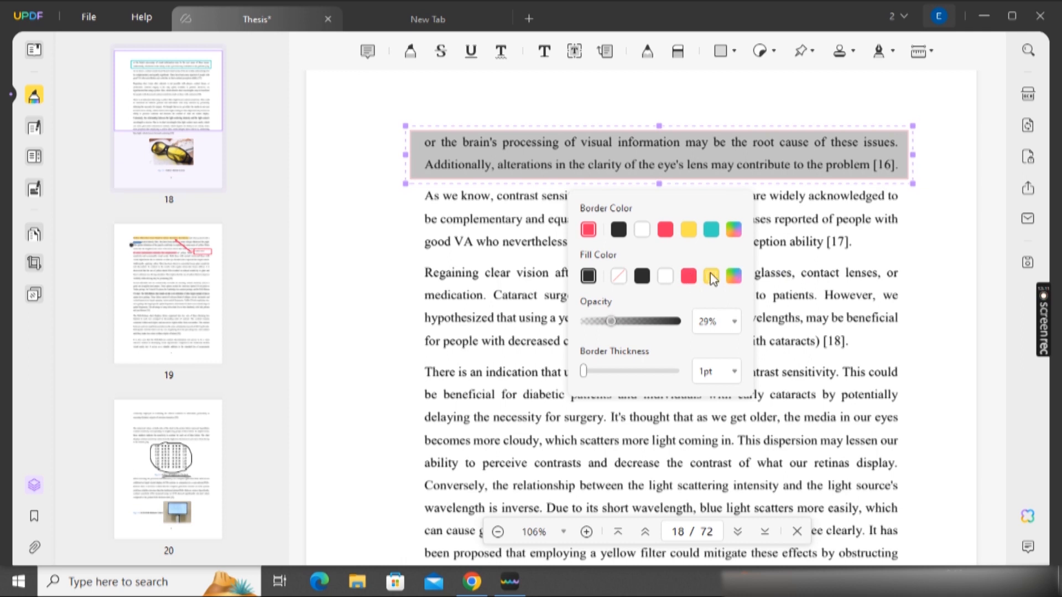
left_click(711, 275)
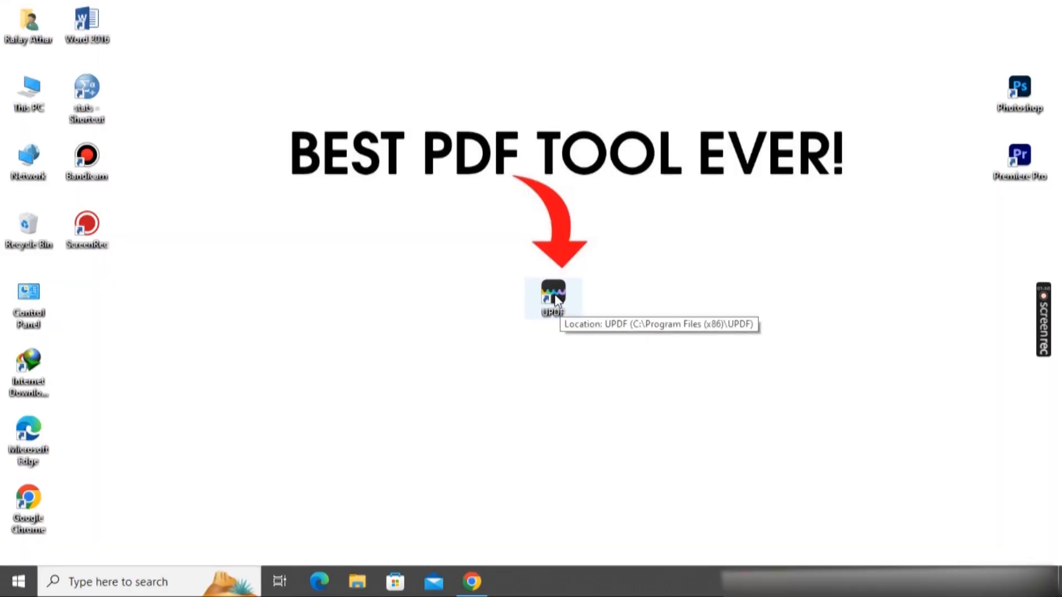
Step: Launch UPDF from the desktop and open the Thesis PDF file
left_click(556, 299)
double_click(555, 299)
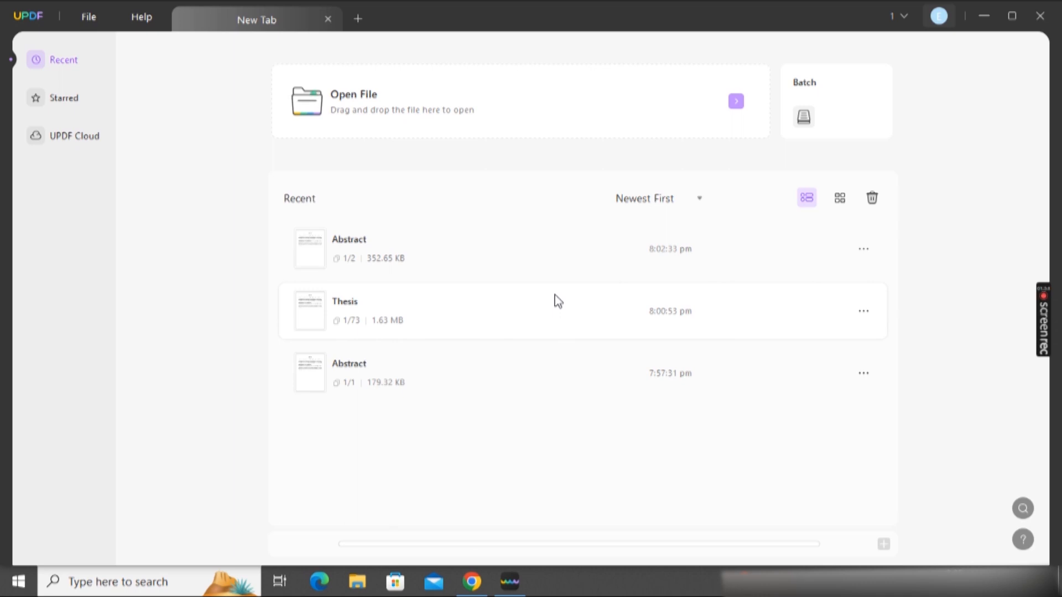
left_click(742, 106)
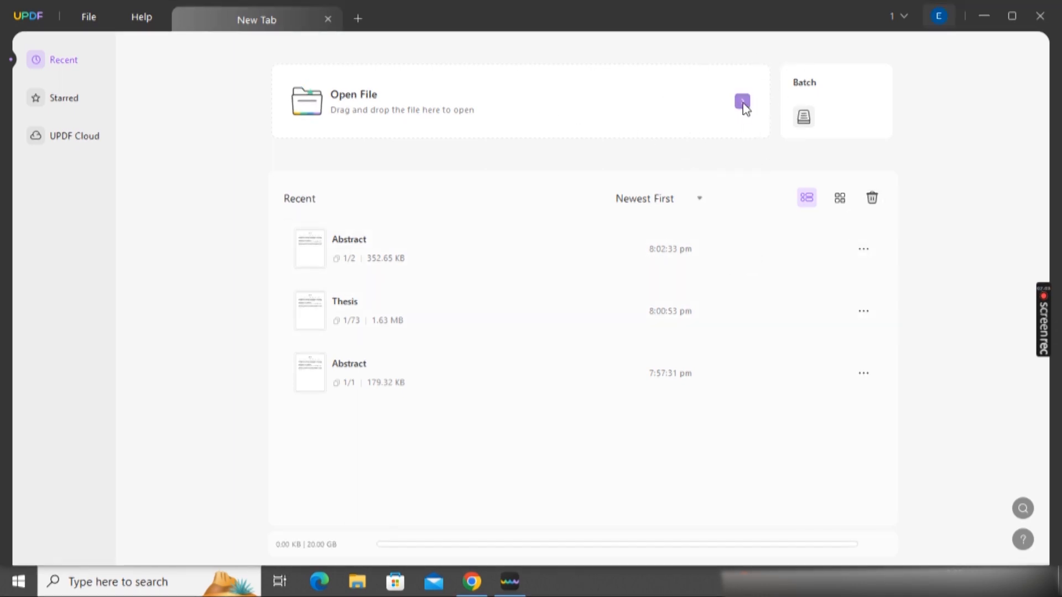
left_click(324, 125)
left_click(396, 347)
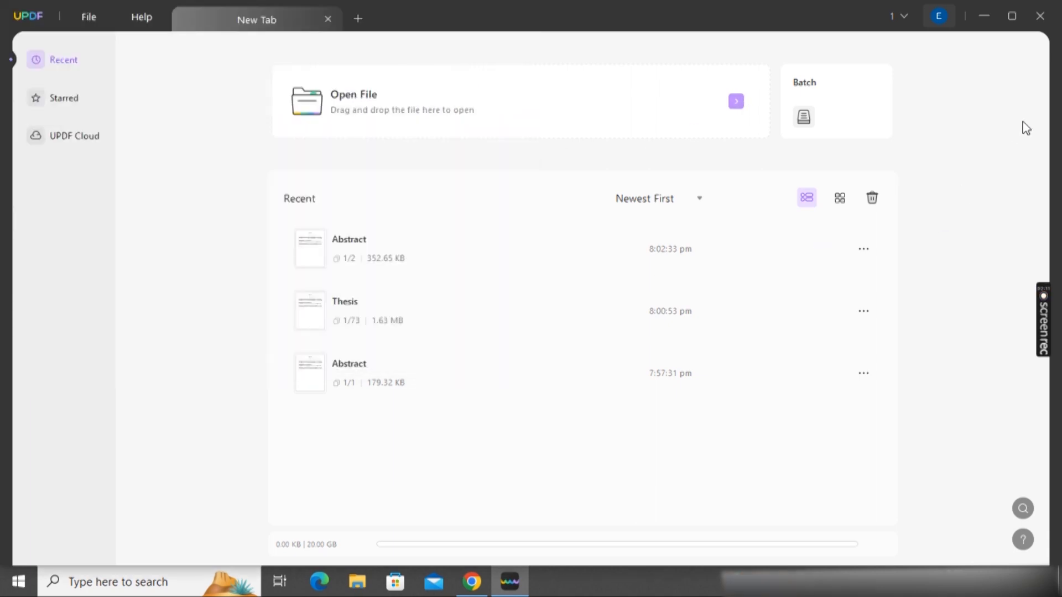
left_click_drag(1005, 123, 1005, 126)
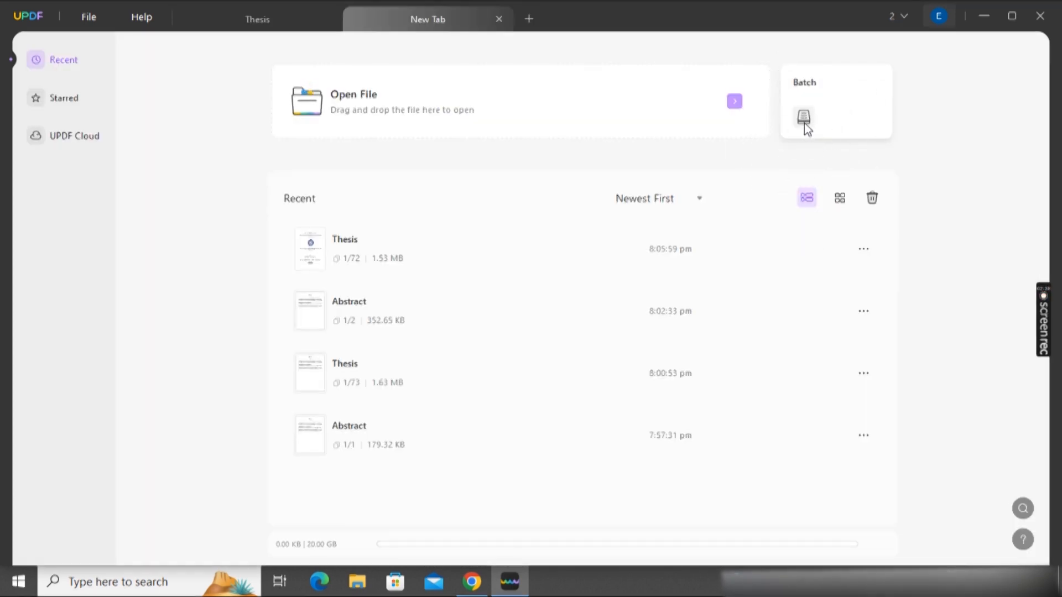
Step: Start a batch Insert process and choose Abstract.pdf as the file to insert
left_click(804, 122)
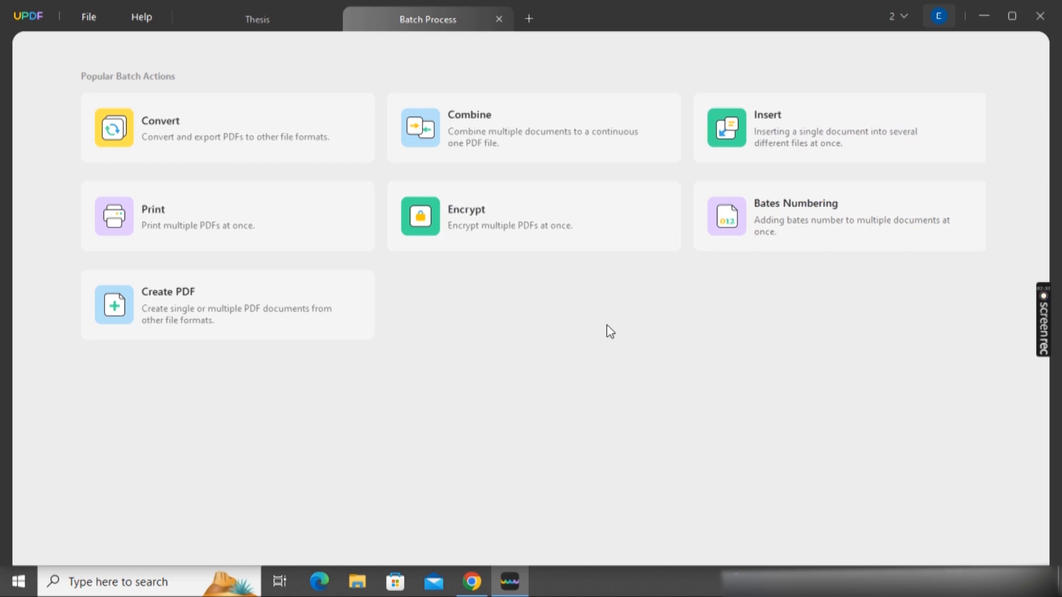
left_click(818, 135)
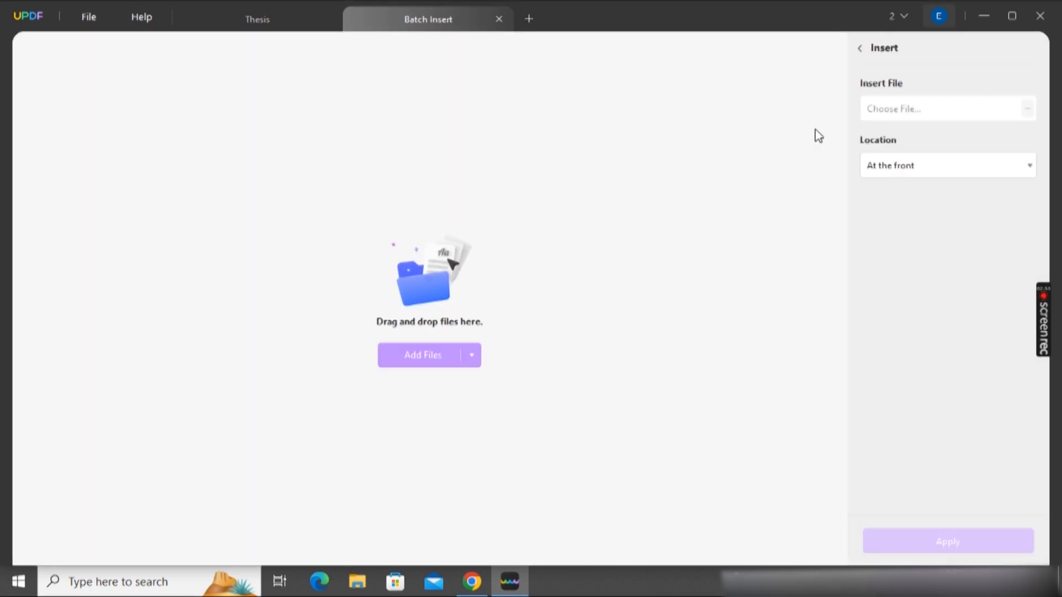
left_click(917, 116)
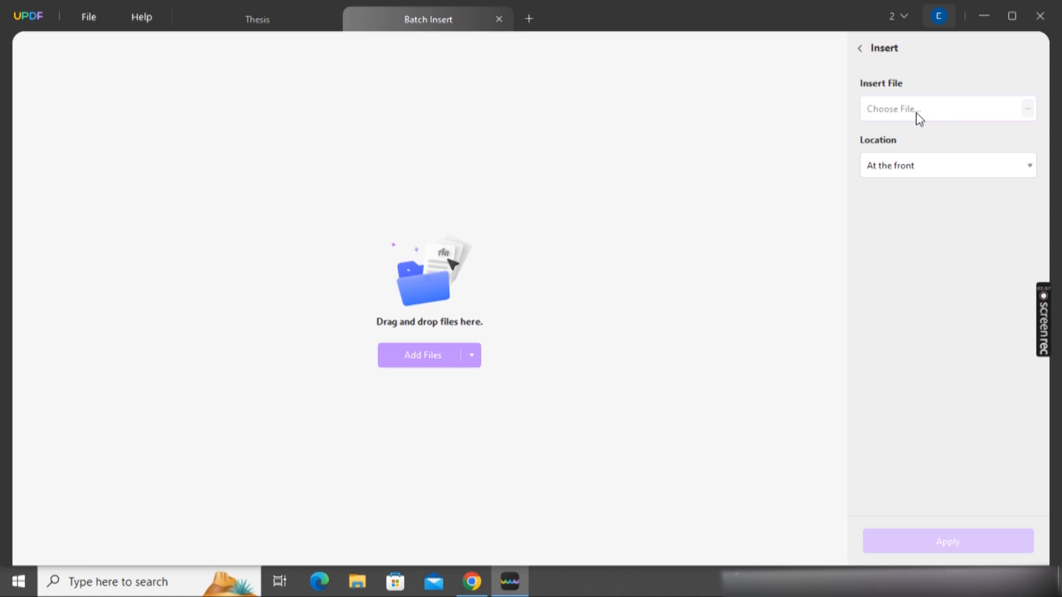
left_click(214, 108)
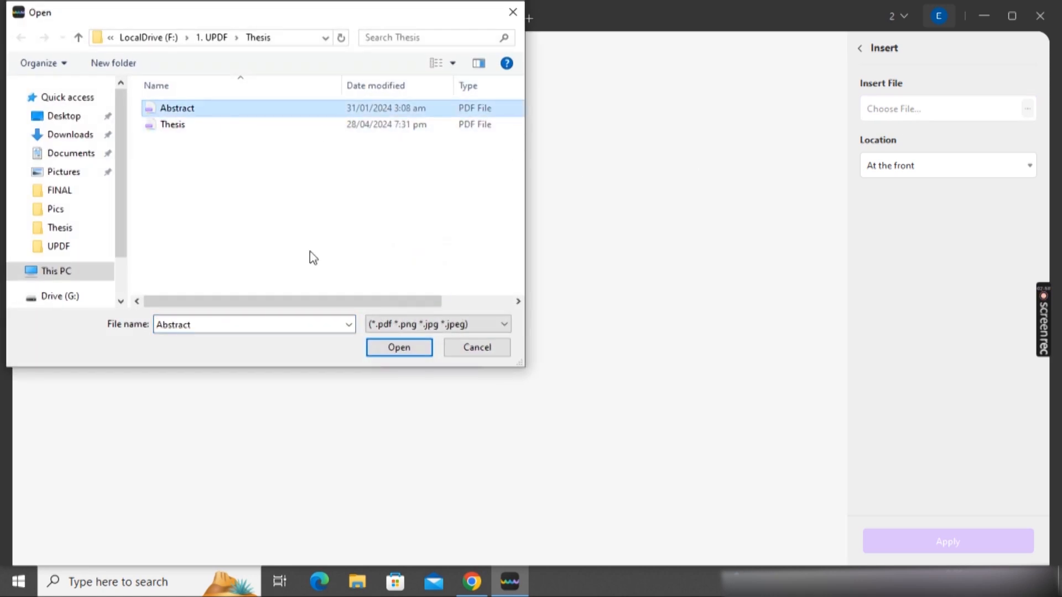
left_click(366, 347)
Step: Add the Thesis and Abstract PDFs as target files and apply the batch insert at the front
left_click(445, 362)
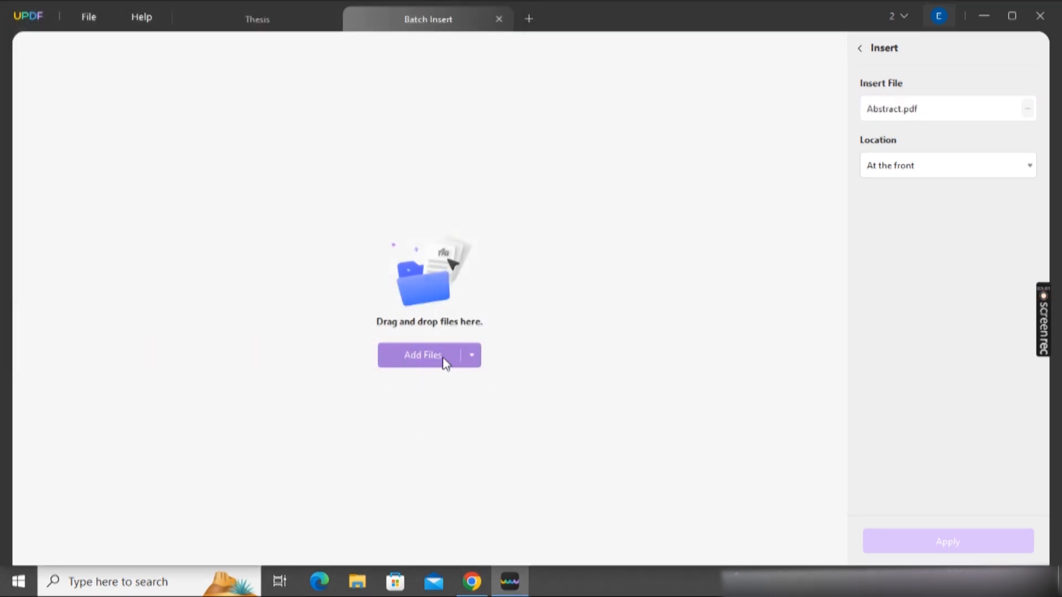
left_click(206, 124)
key("ctrl+a")
left_click(410, 348)
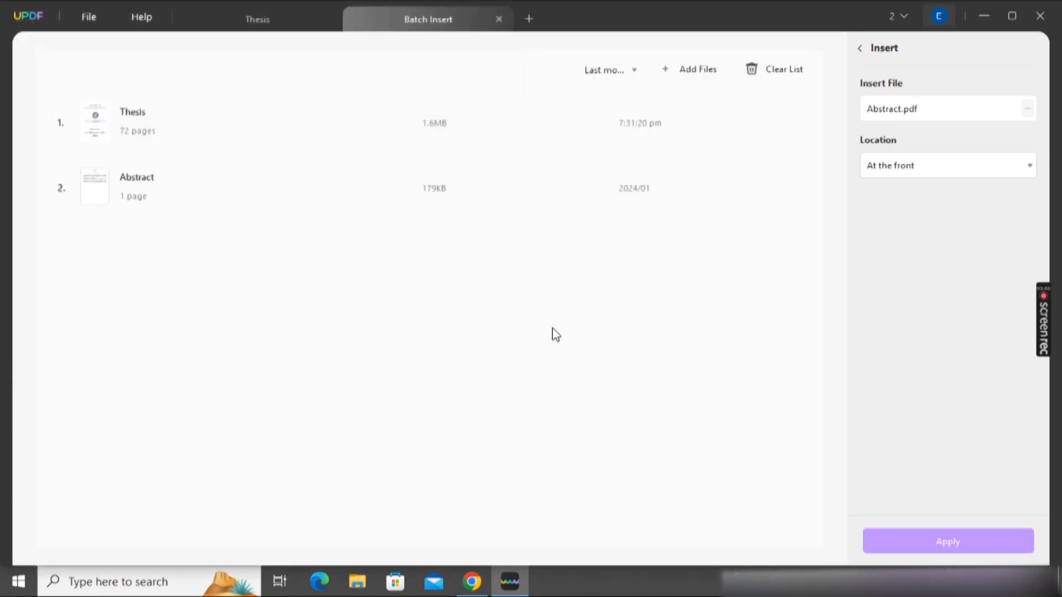
left_click(923, 541)
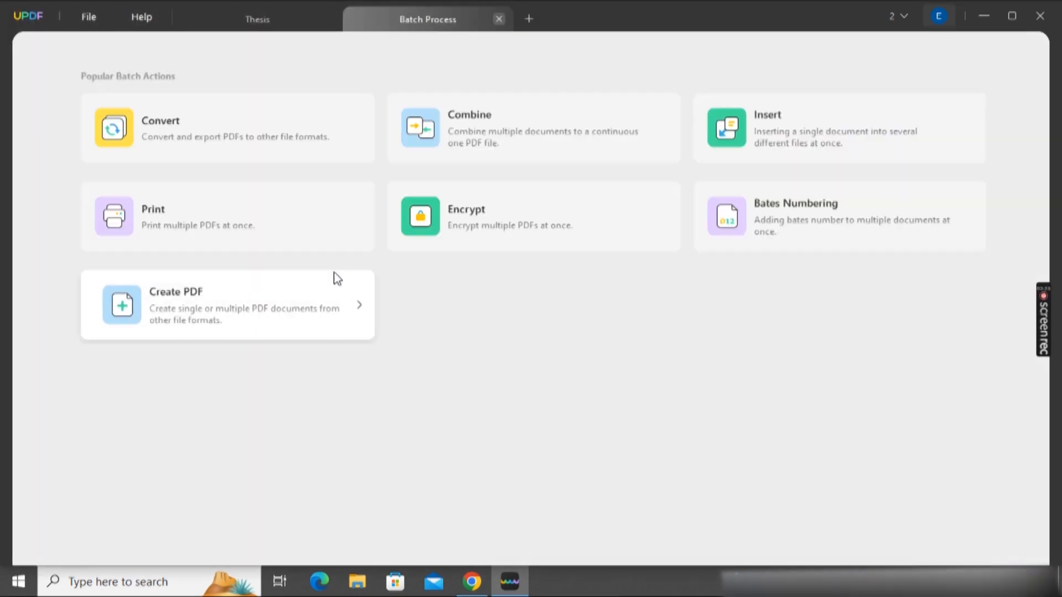
Step: Start a batch Print process, add the Thesis and Abstract PDFs, and apply it with Microsoft Print to PDF
left_click(219, 219)
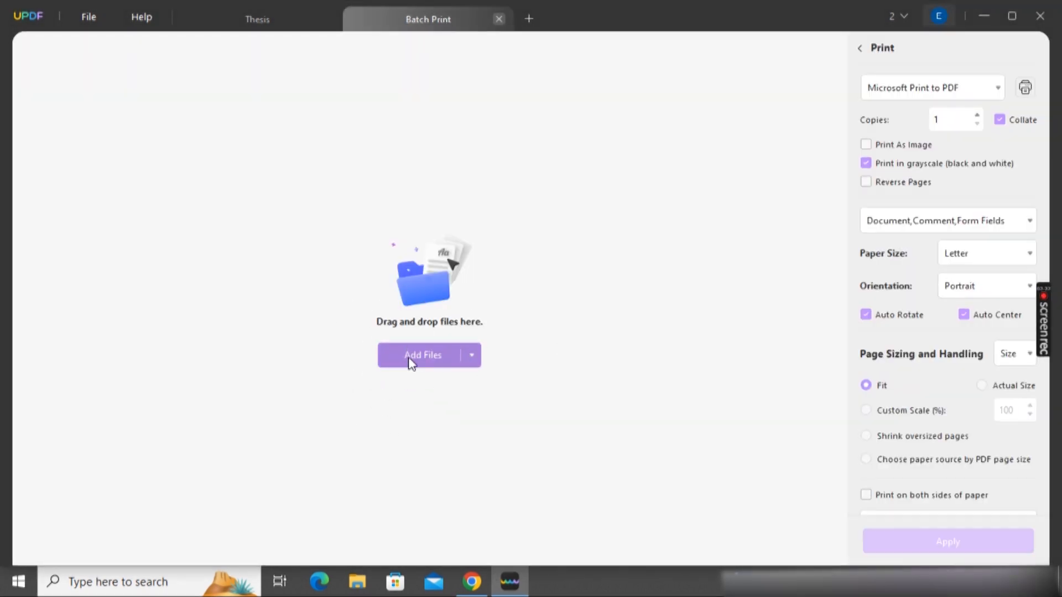
left_click(426, 355)
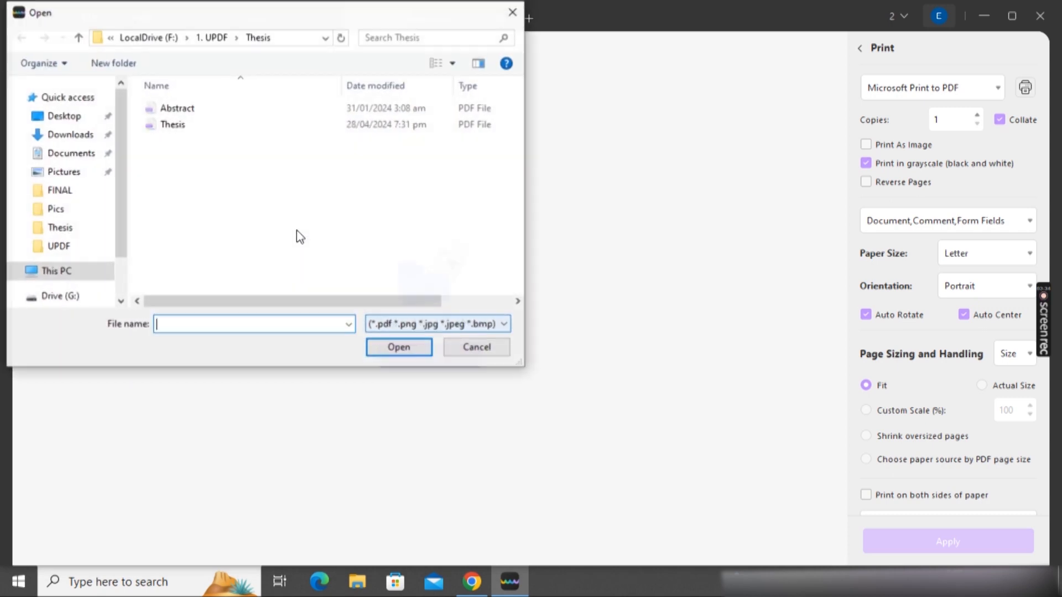
left_click(200, 128)
left_click(171, 108)
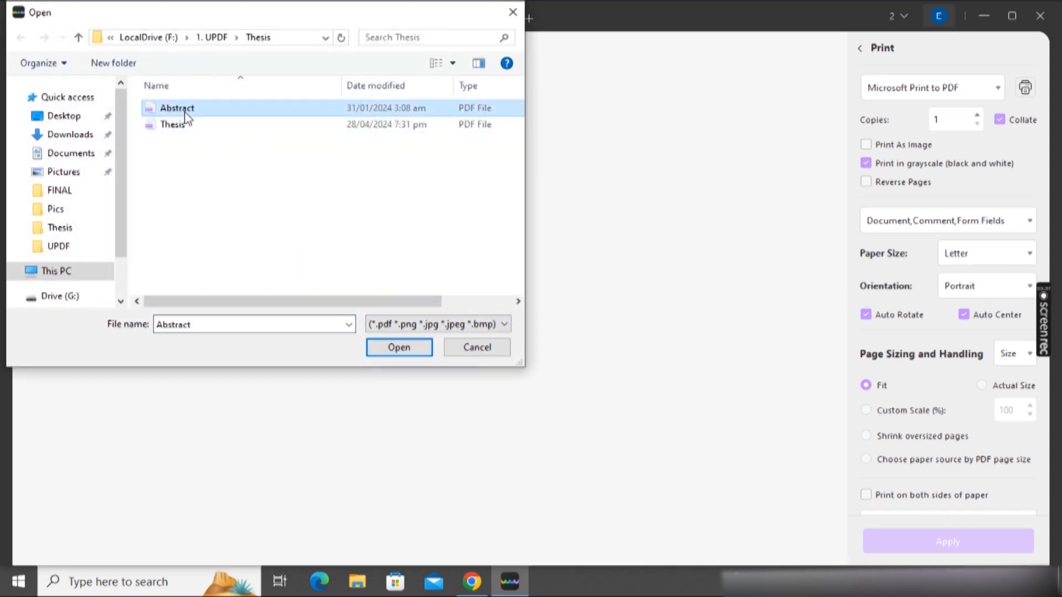
left_click(168, 133, "ctrl")
left_click(402, 355)
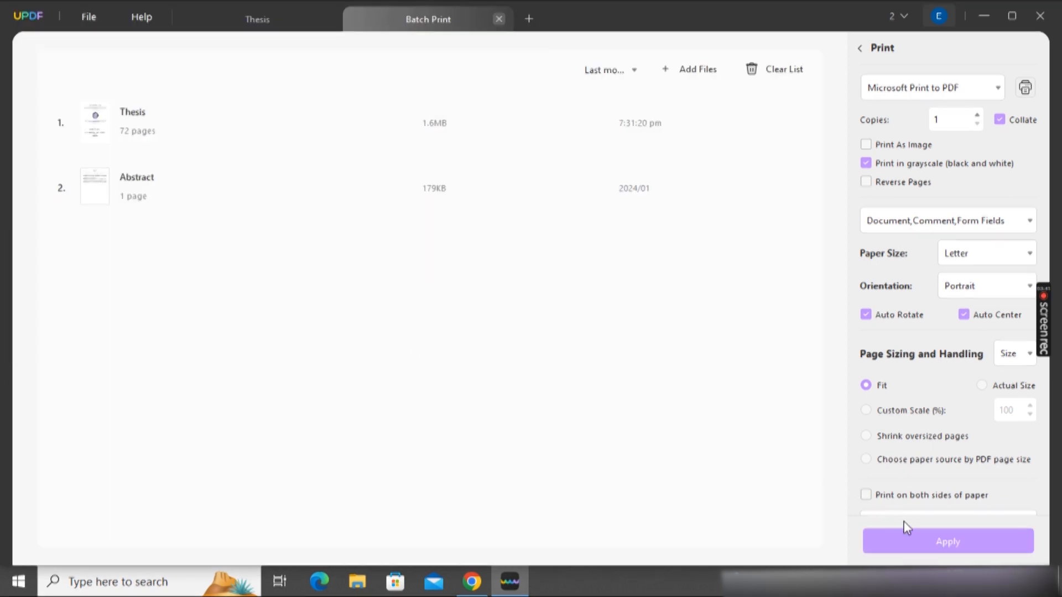
left_click(918, 548)
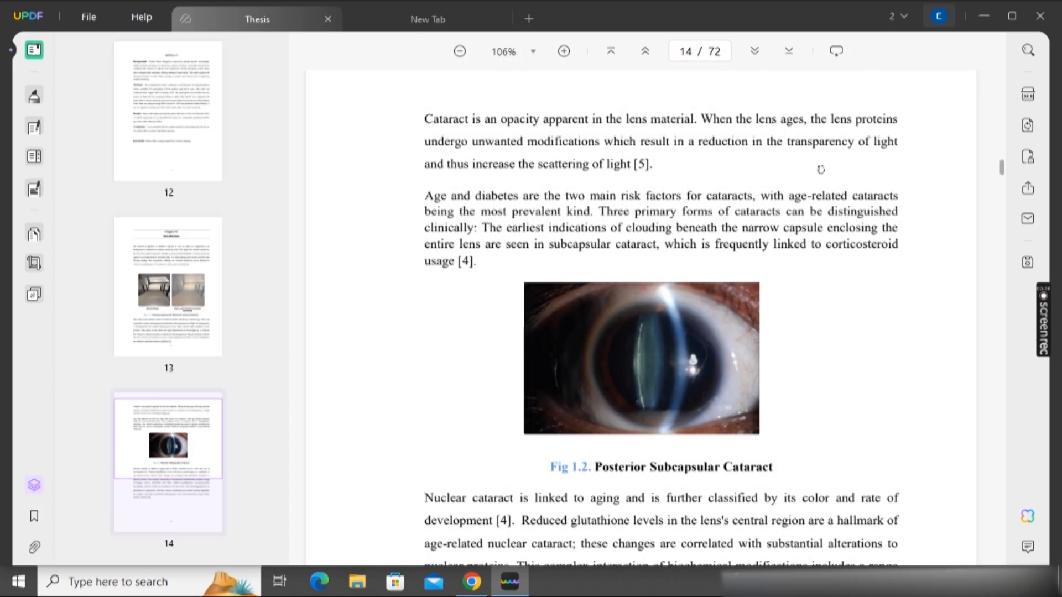
Step: In the Thesis document, highlight "Yellow filters have been found to reduce chromatic aberrations," at the start of page 19
scroll(1002, 168, "up", 20)
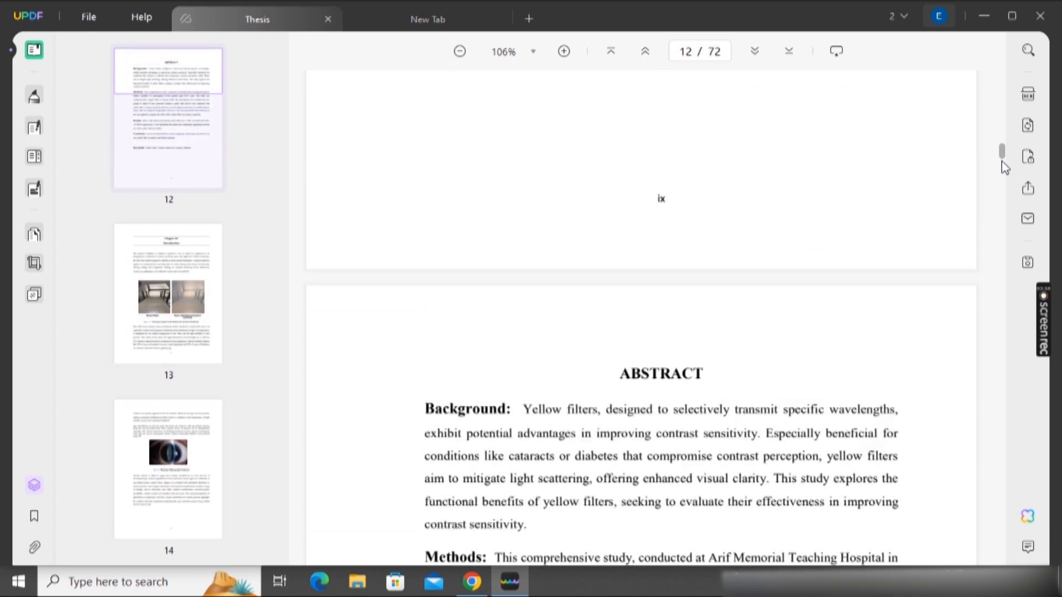
scroll(999, 166, "down", 15)
scroll(1000, 172, "down", 15)
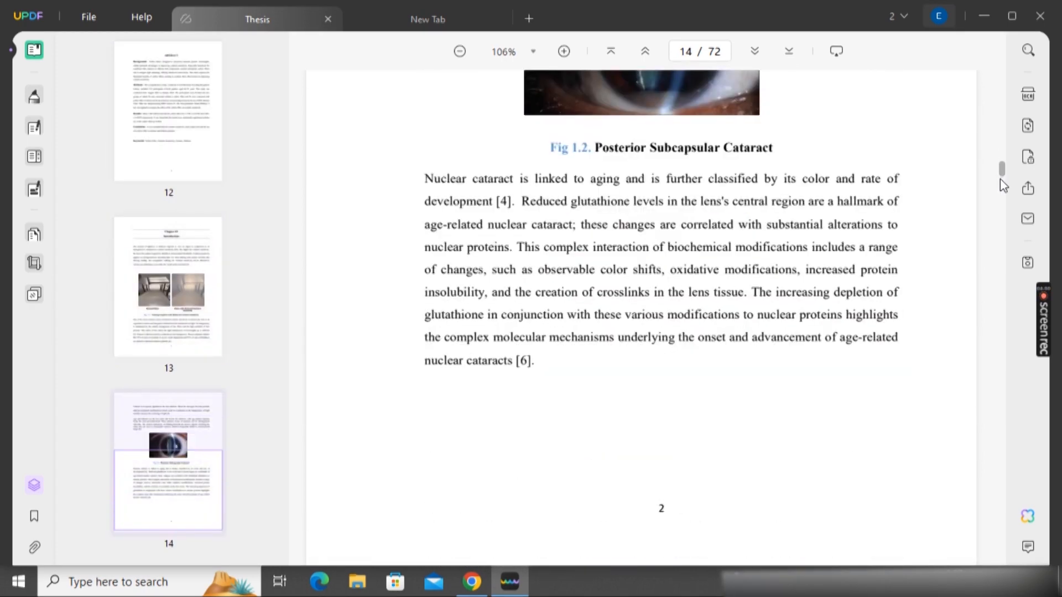
scroll(1002, 191, "down", 20)
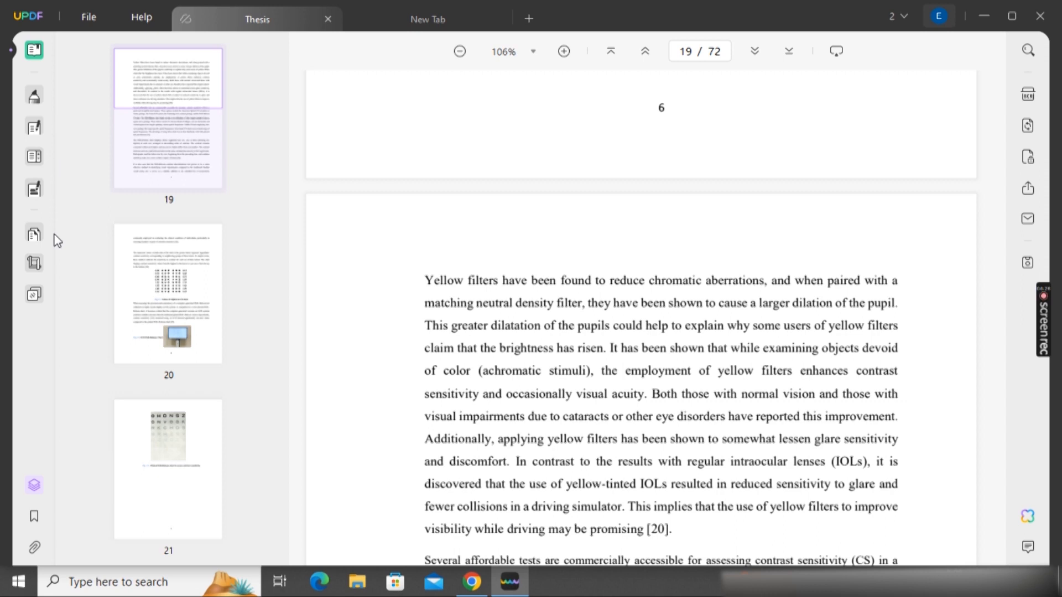
left_click(35, 96)
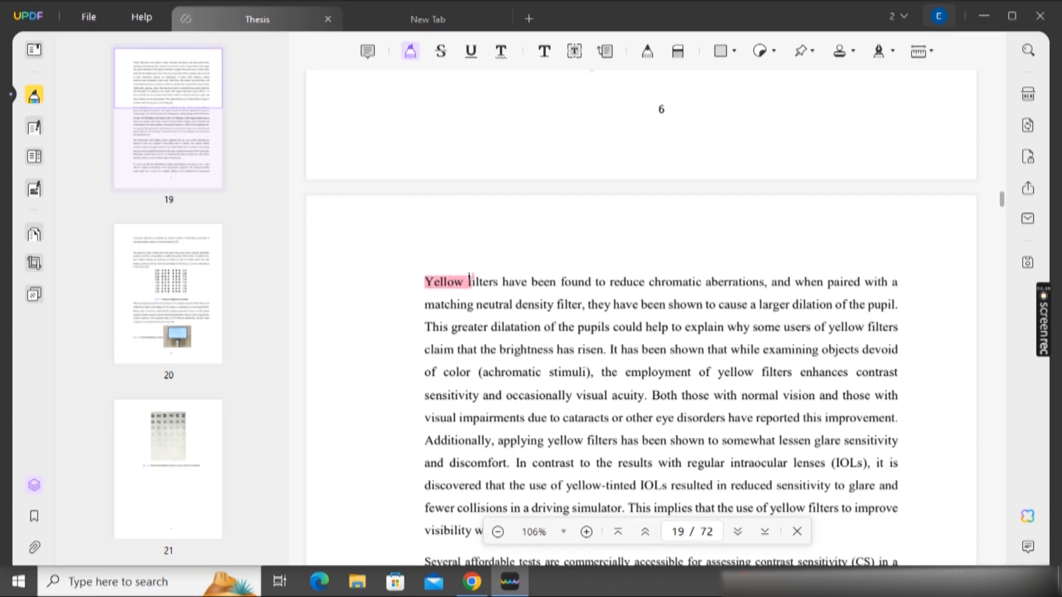
left_click_drag(597, 282, 767, 285)
Step: Try green and blue for the new highlight on page 19 and set its colour to yellow
left_click(663, 284)
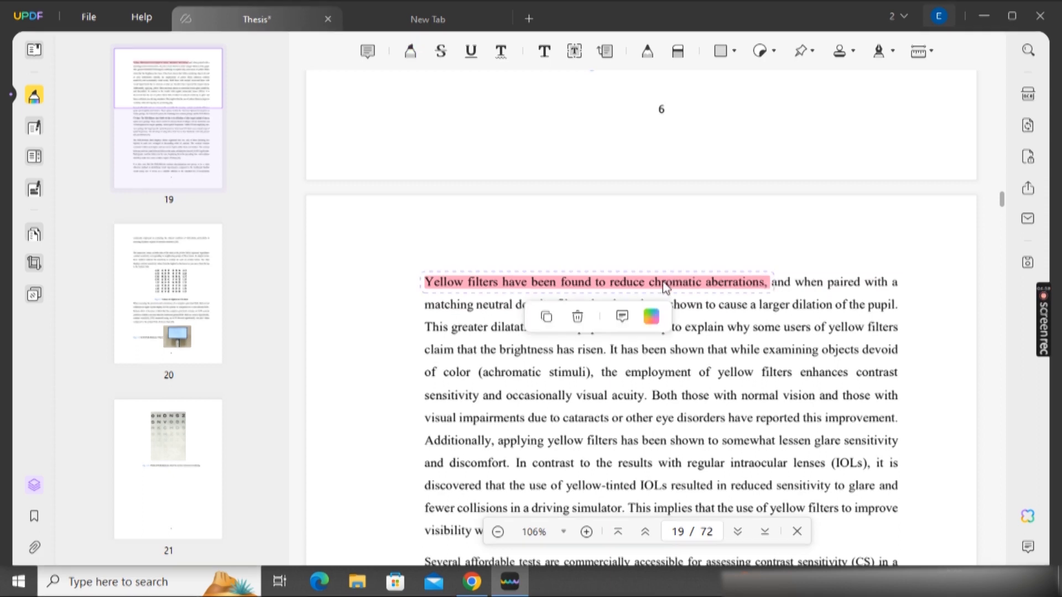
left_click(652, 320)
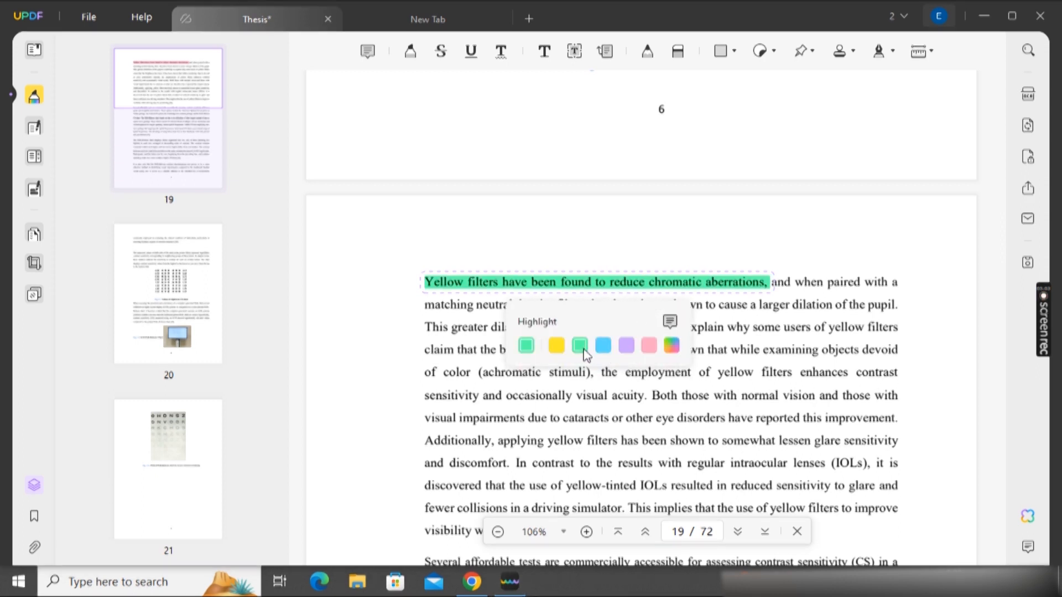
left_click(601, 347)
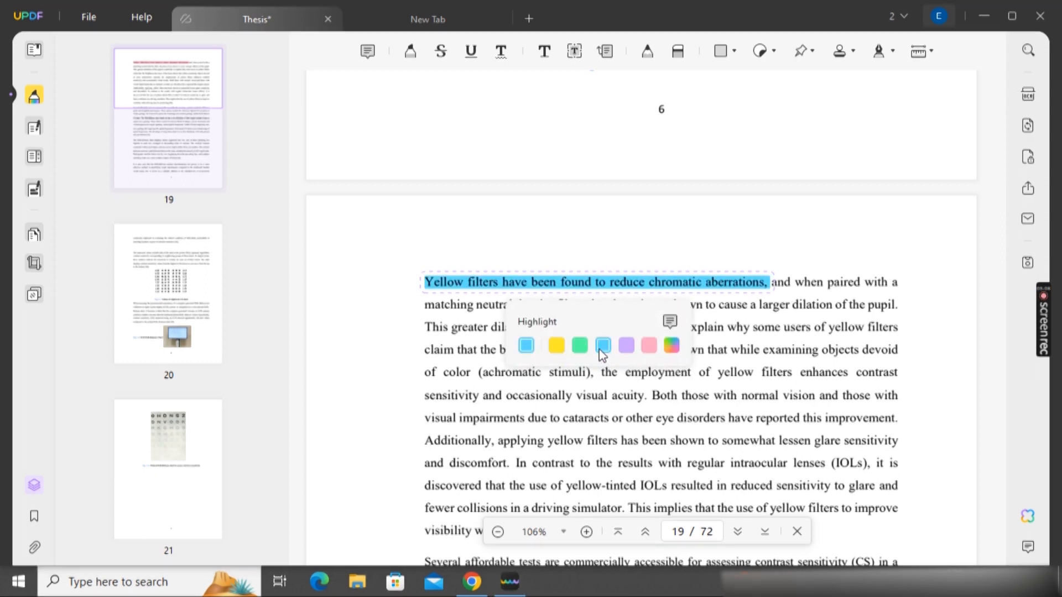
left_click(554, 348)
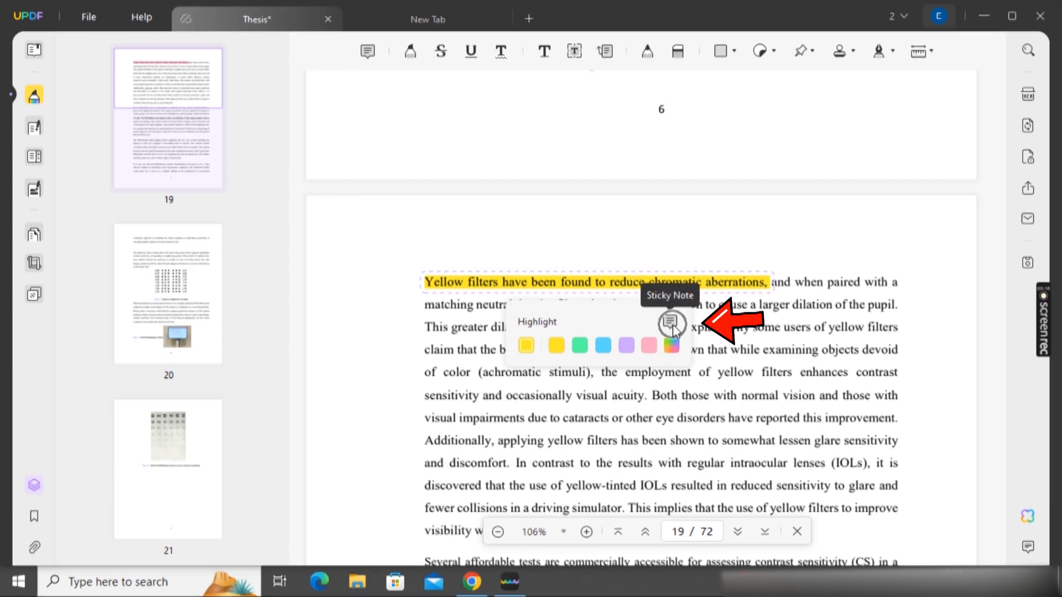
Step: Attach a sticky note reading "Important" to the yellow highlight on page 19 and check its preview
left_click(671, 325)
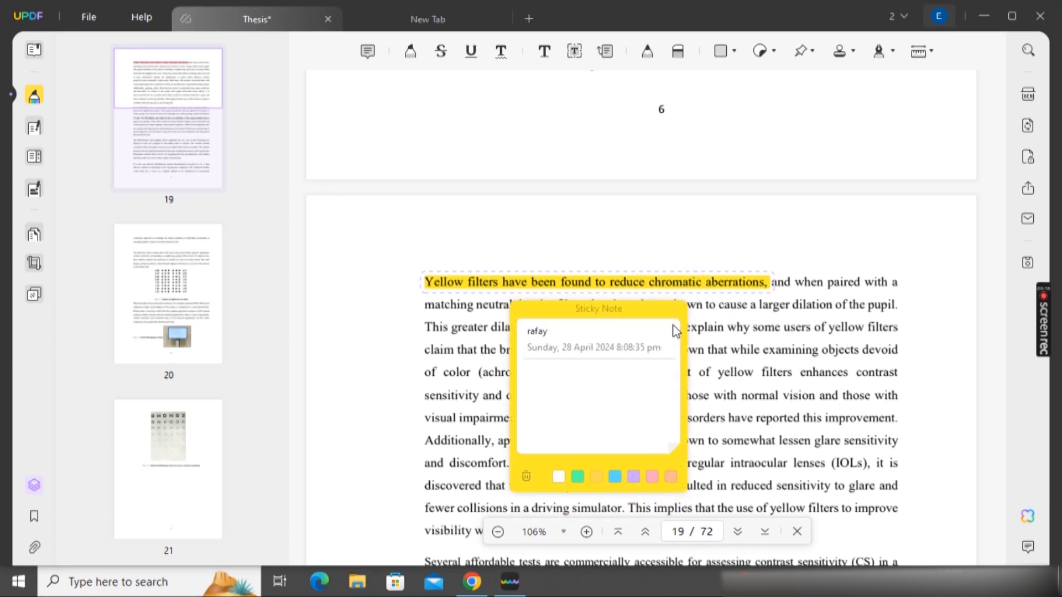
type("Important")
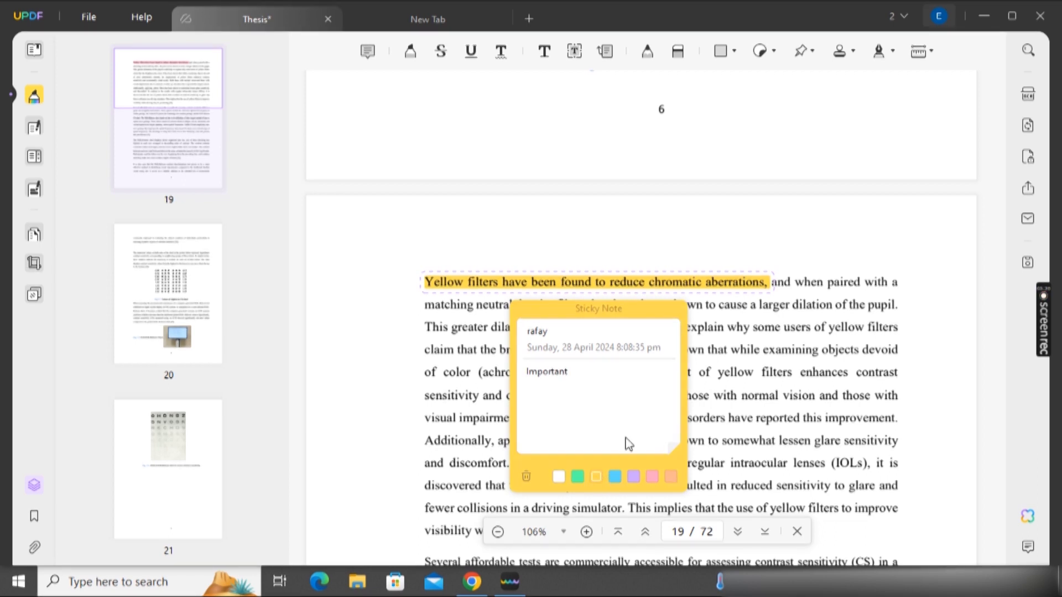
left_click(643, 247)
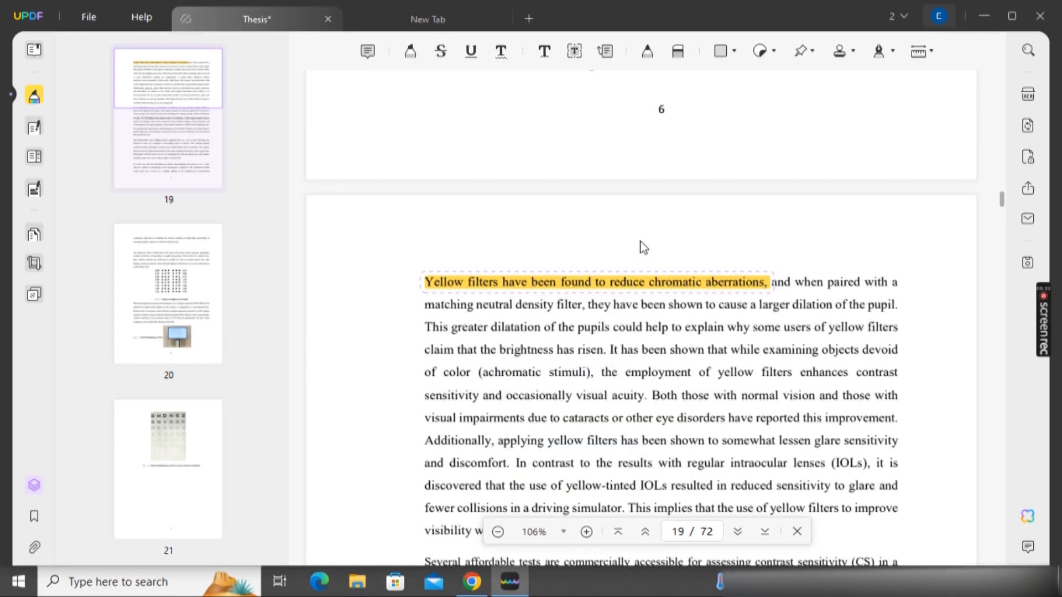
mouse_move(642, 285)
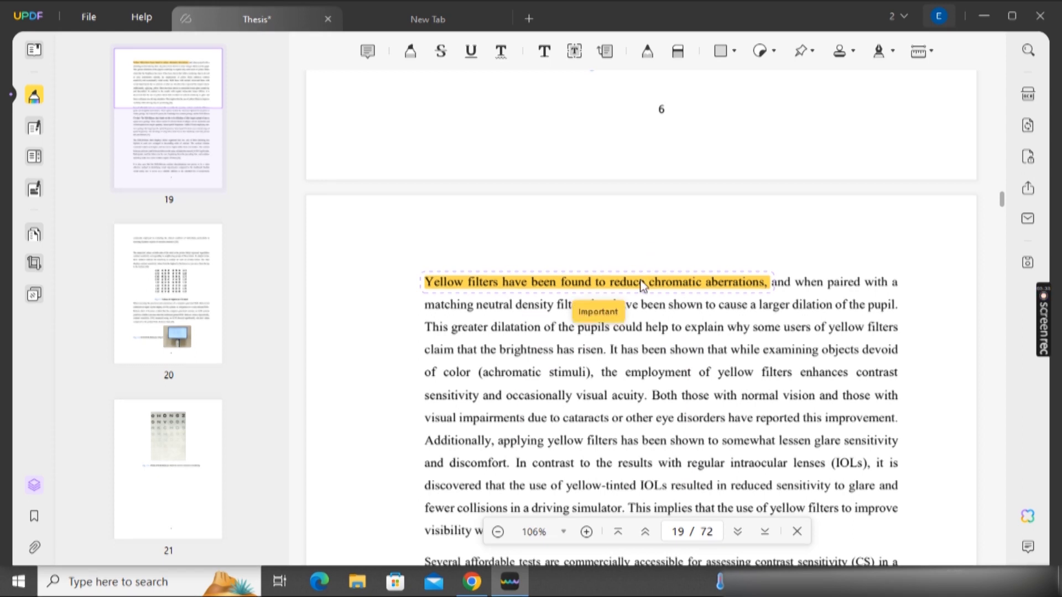
Step: Place a standalone sticky note above the end of the highlighted phrase on page 19 and move it beside the paragraph's third line
left_click(368, 53)
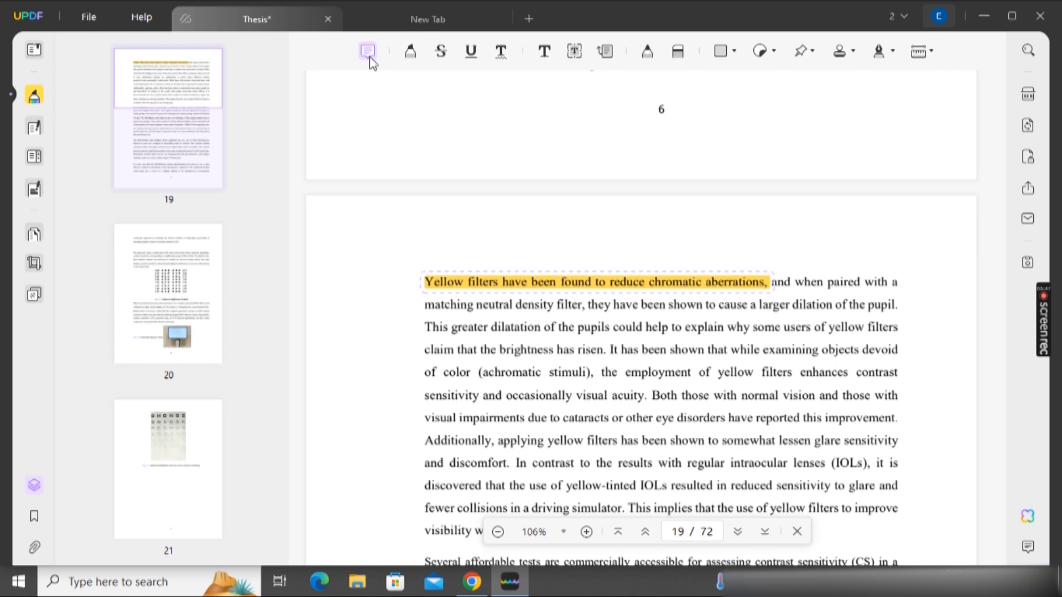
left_click(349, 104)
left_click(752, 255)
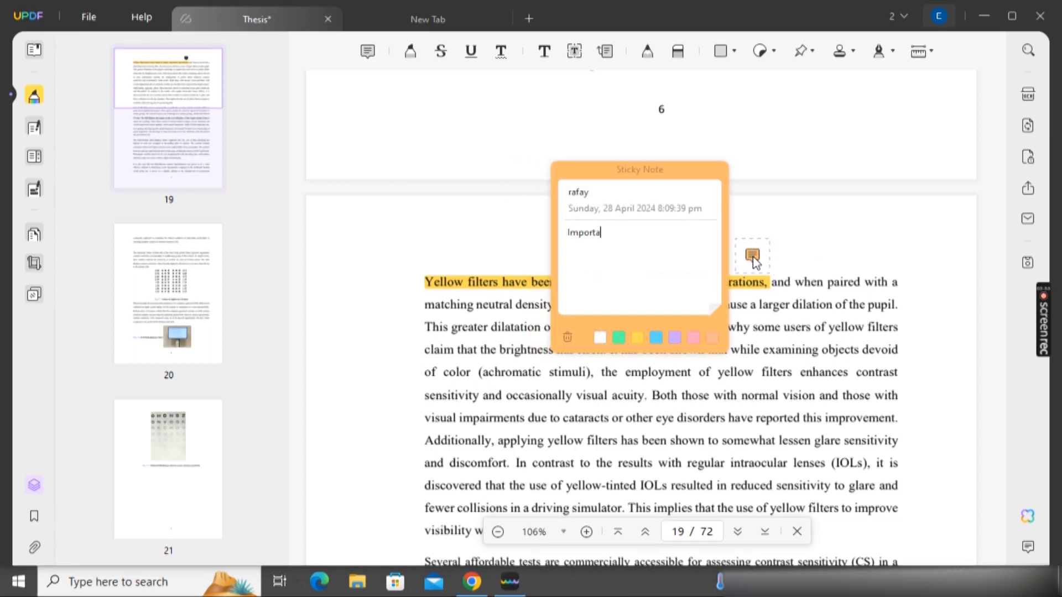
left_click(828, 245)
mouse_move(753, 255)
left_click_drag(753, 254, 410, 329)
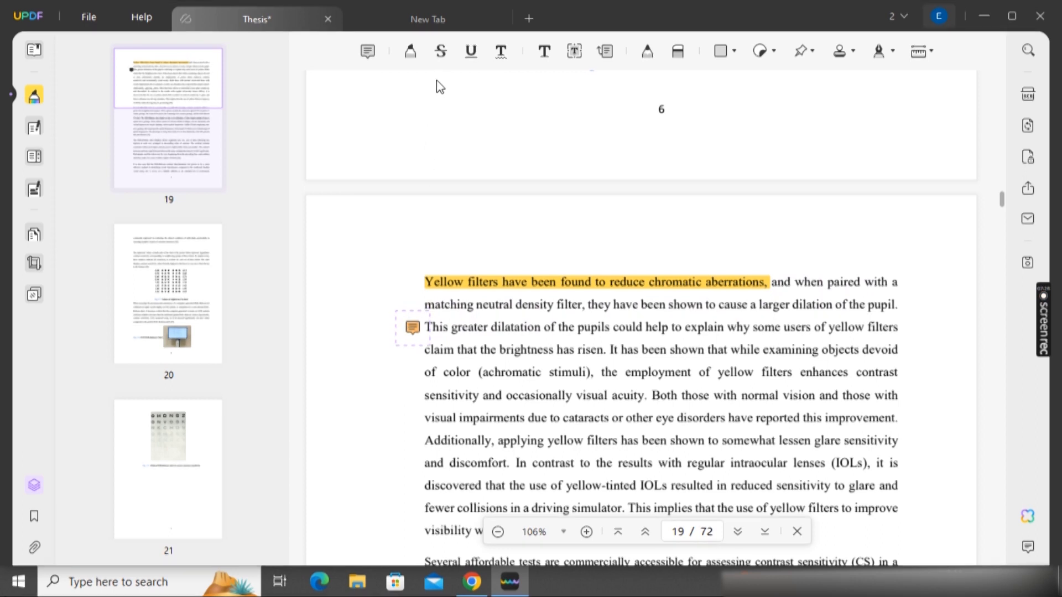
Step: Strike through "of color (achromatic stimuli), the employment" in the first paragraph of page 19
left_click(440, 52)
left_click_drag(447, 374, 532, 372)
left_click_drag(616, 370, 640, 375)
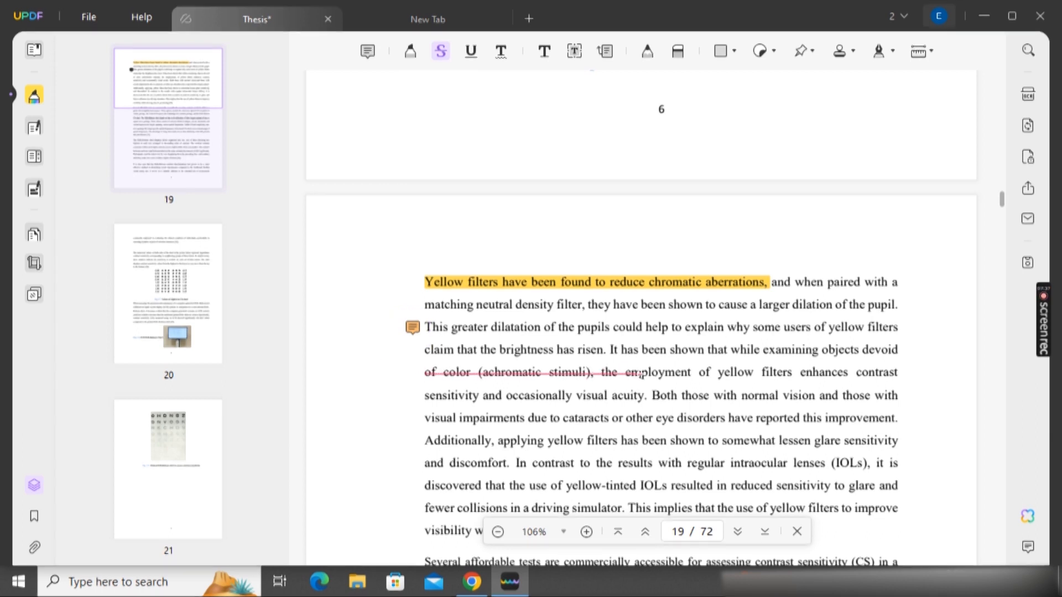
Step: Try blue, teal and yellow for the strikethrough on page 19 and set its colour to red
left_click(618, 373)
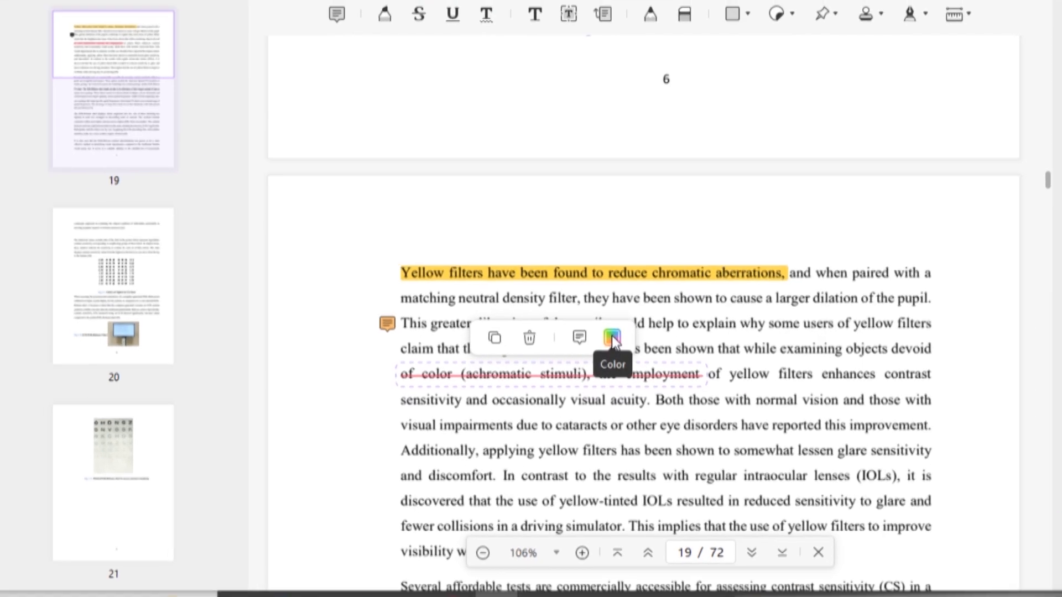
left_click(612, 337)
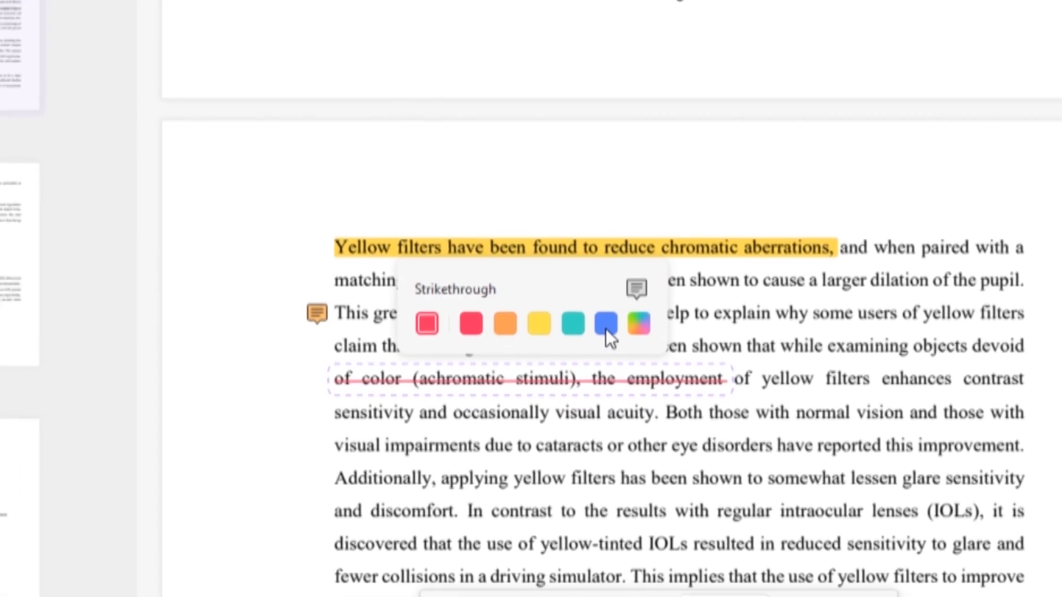
left_click(610, 332)
left_click(559, 318)
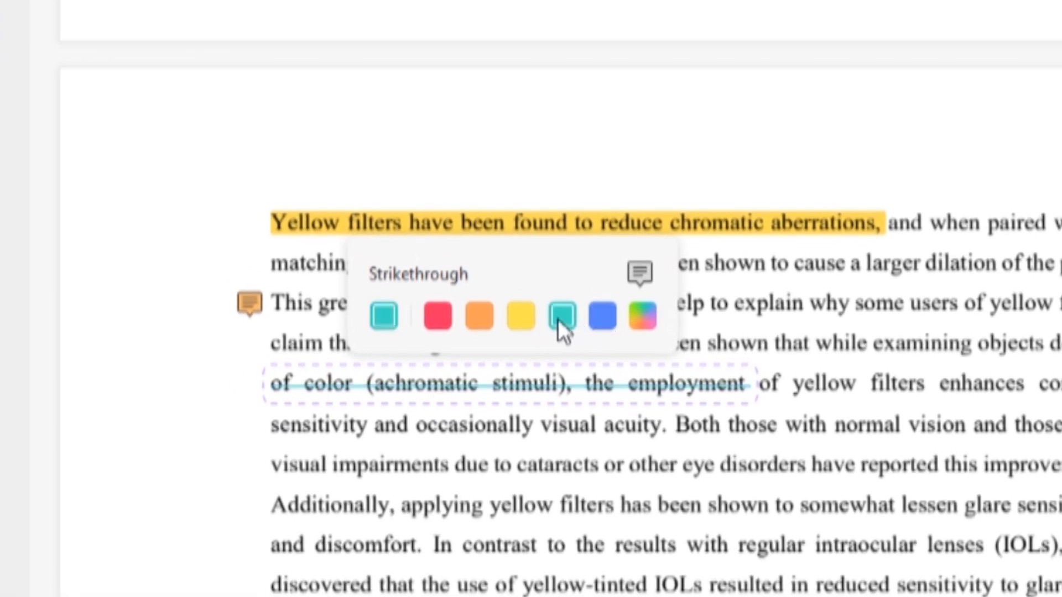
left_click(526, 317)
left_click(439, 314)
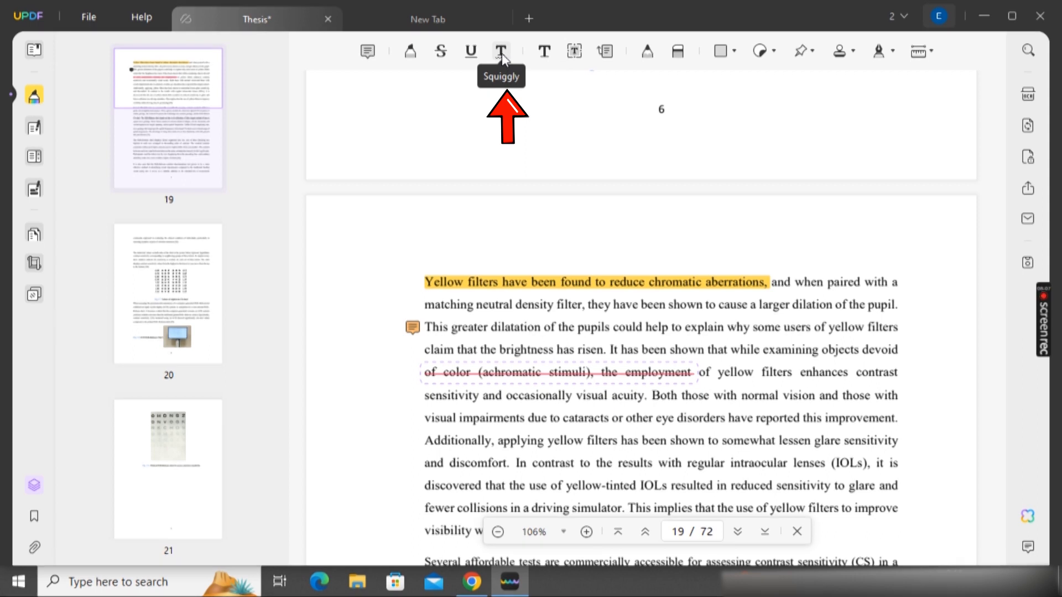
Step: Add a squiggly underline to "matching" in the second line of page 19 and set its colour to blue
left_click(502, 58)
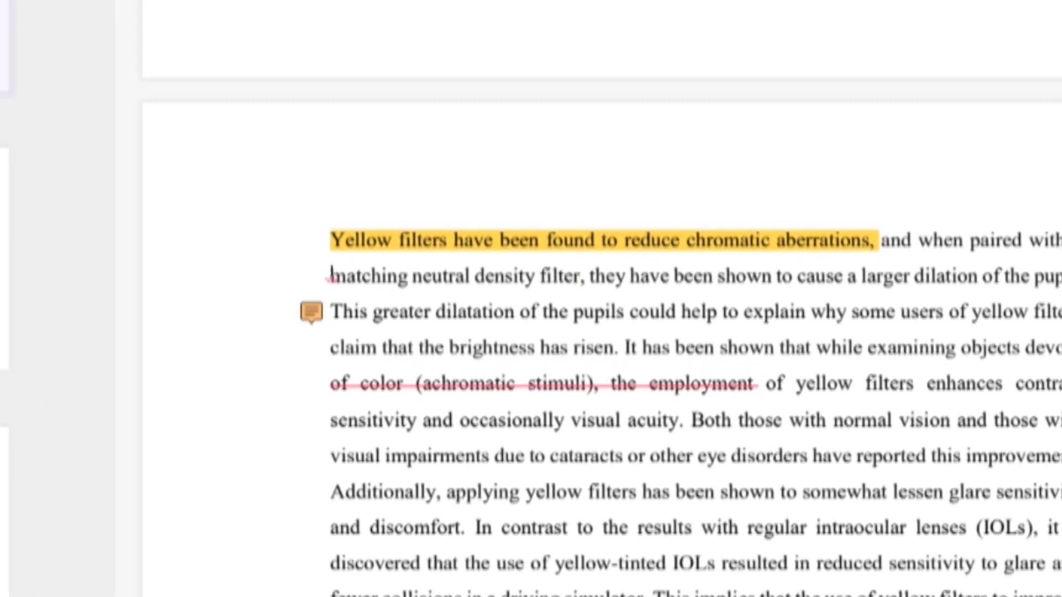
left_click_drag(424, 305, 469, 304)
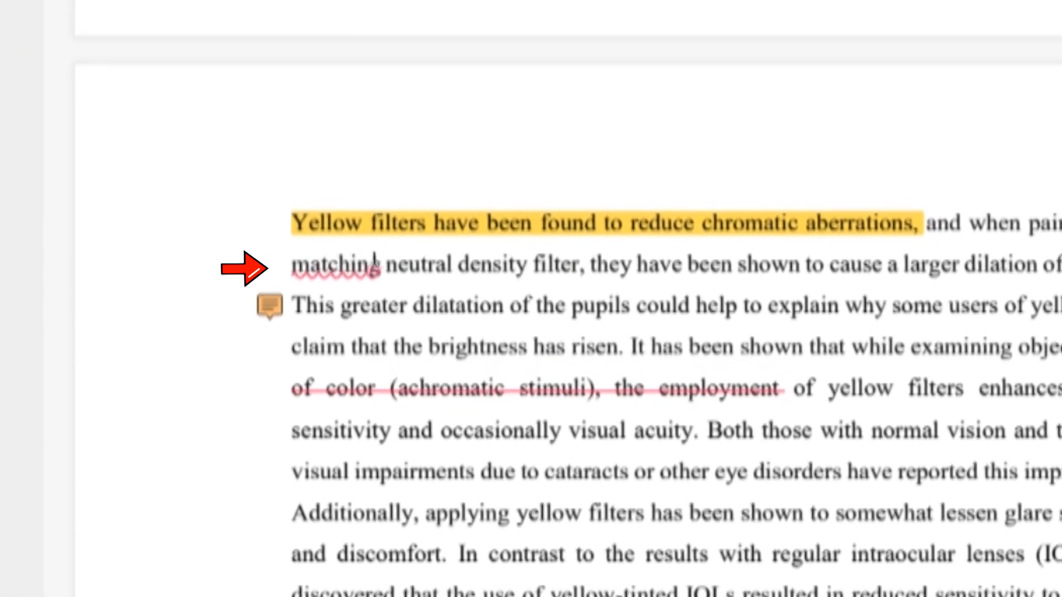
left_click(361, 271)
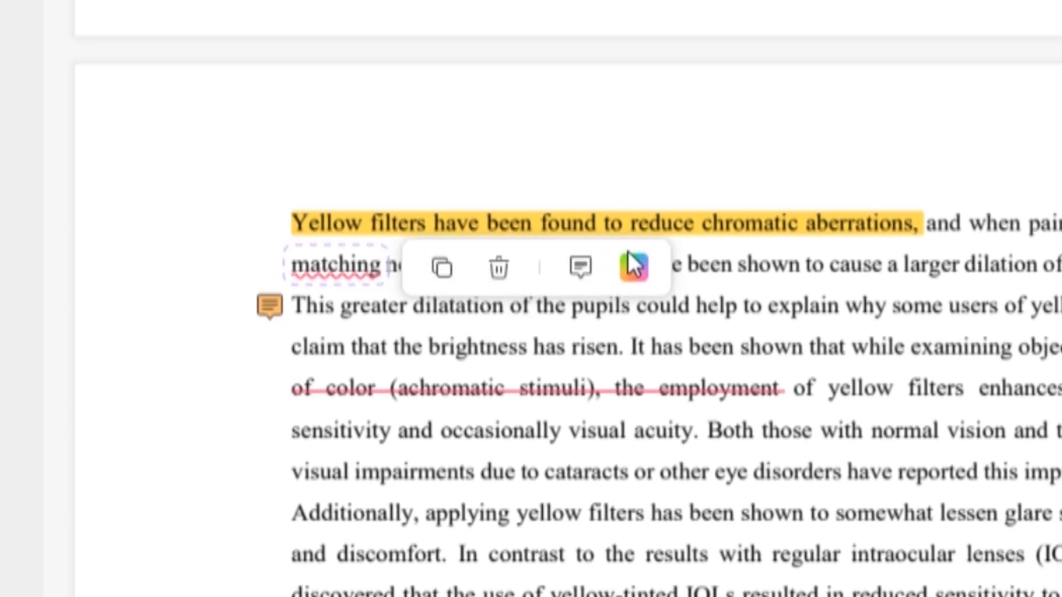
left_click(634, 266)
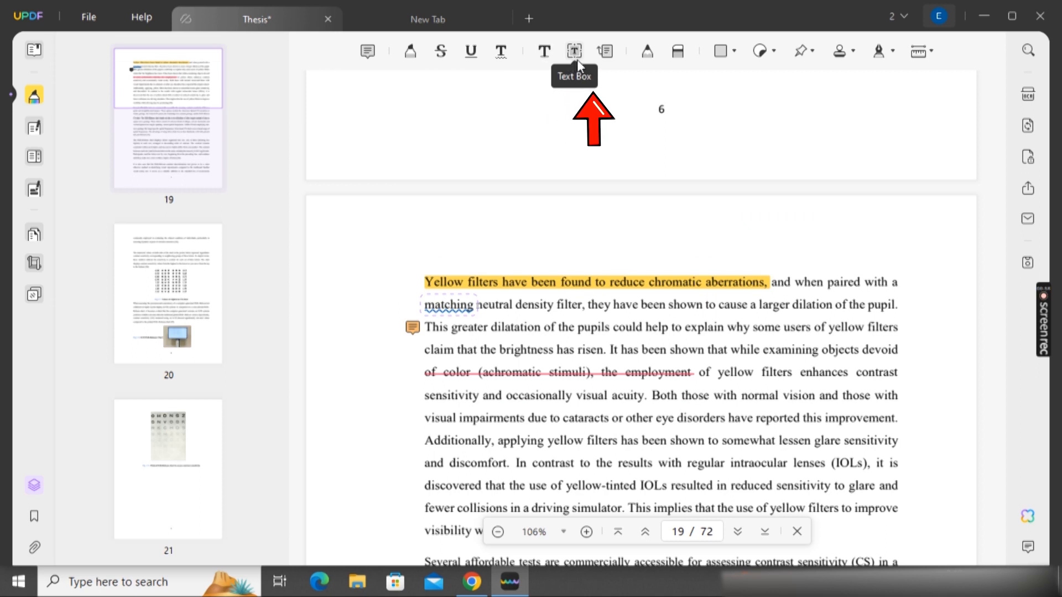
Step: Add a text callout reading "Important" over the first paragraph of page 19, give it a red border and reposition it
left_click(604, 52)
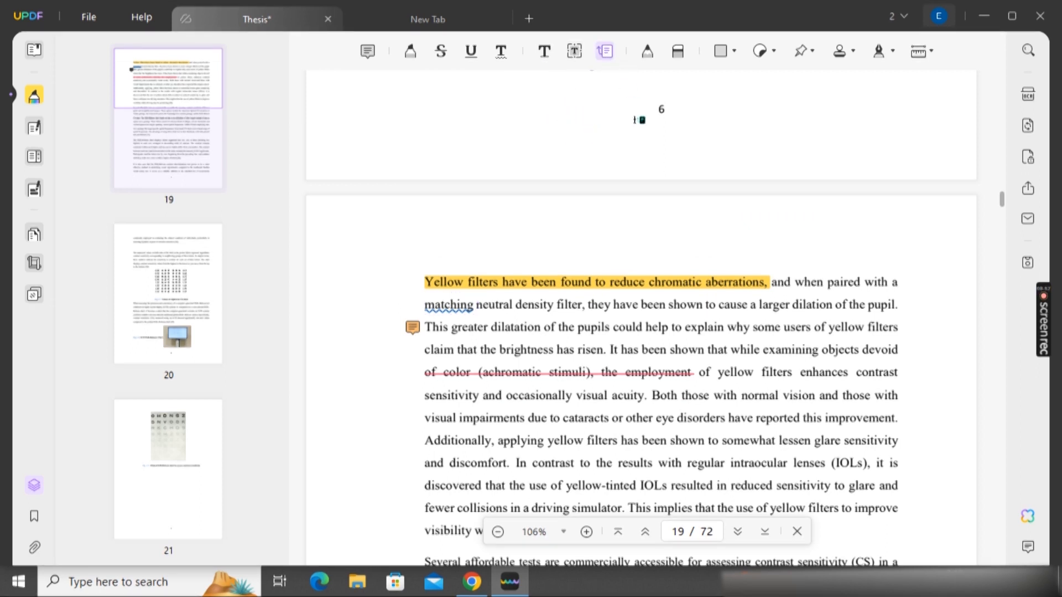
left_click_drag(634, 317, 731, 367)
type("Important")
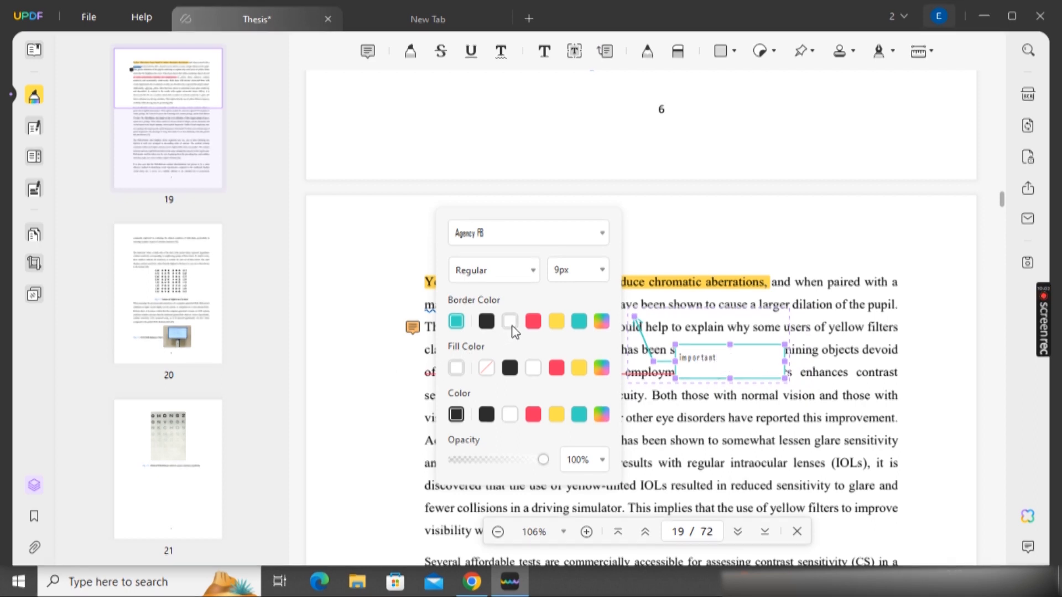
left_click(533, 325)
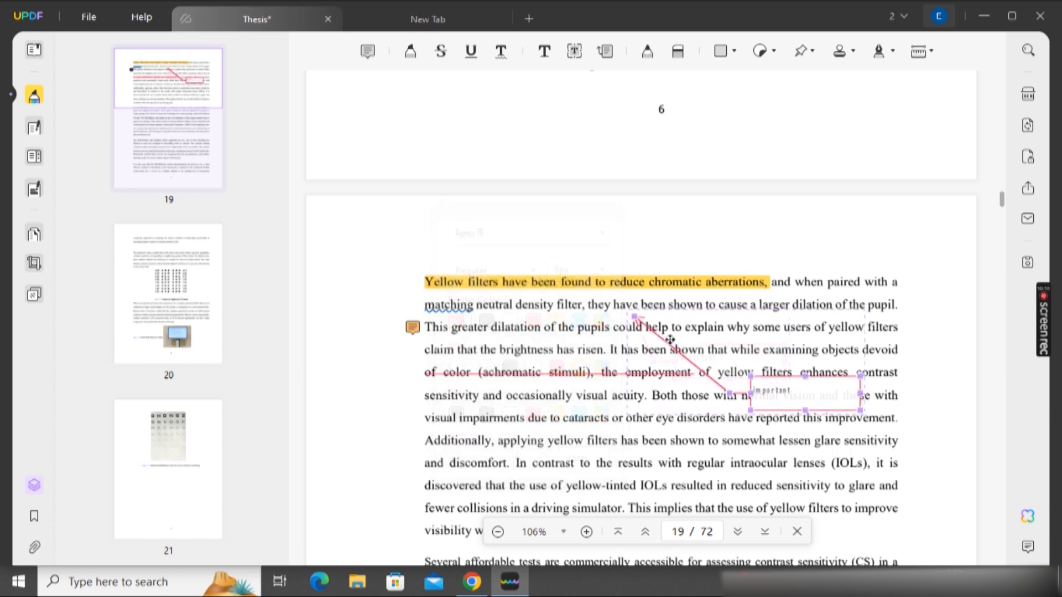
left_click_drag(671, 338, 706, 320)
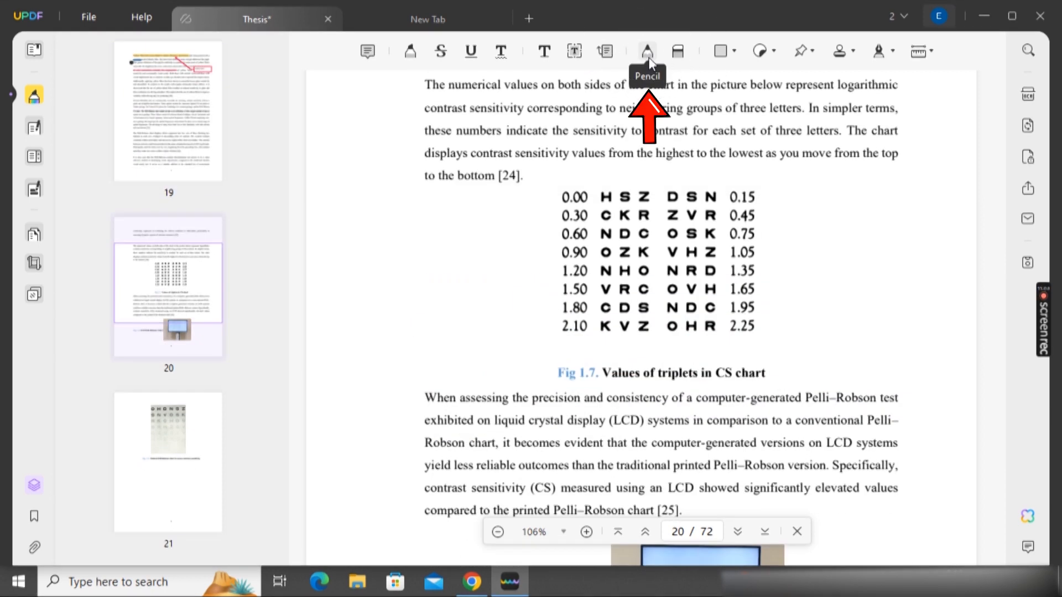
Step: Draw a freehand pencil outline around the letter-triplet contrast chart on page 20
left_click(649, 61)
mouse_move(635, 174)
left_mouse_down()
mouse_move(553, 194)
mouse_move(538, 240)
mouse_move(546, 307)
mouse_move(634, 360)
mouse_move(749, 349)
mouse_move(790, 297)
mouse_move(711, 183)
mouse_move(624, 176)
left_mouse_up()
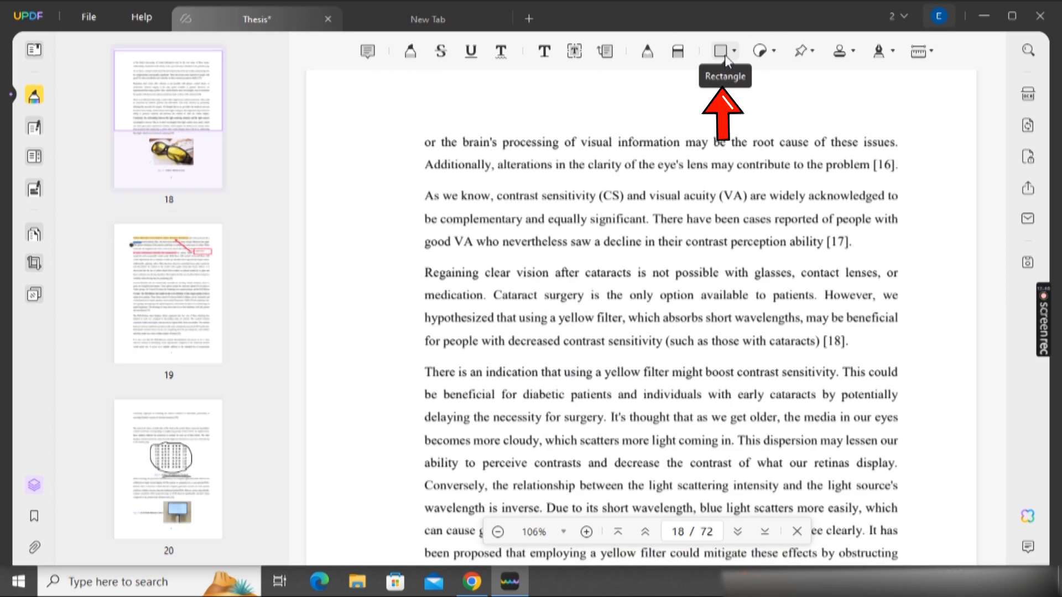
Step: Draw a rectangle around the first two lines of text on page 18
left_click(721, 52)
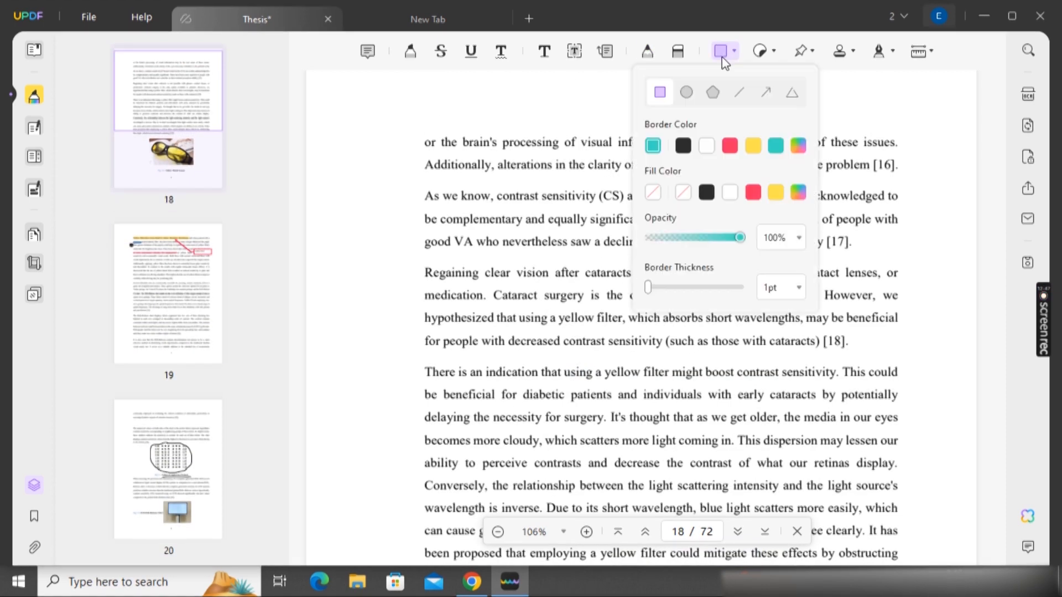
left_click(660, 94)
mouse_move(407, 128)
left_mouse_down()
mouse_move(622, 200)
mouse_move(719, 182)
mouse_move(912, 184)
left_mouse_up()
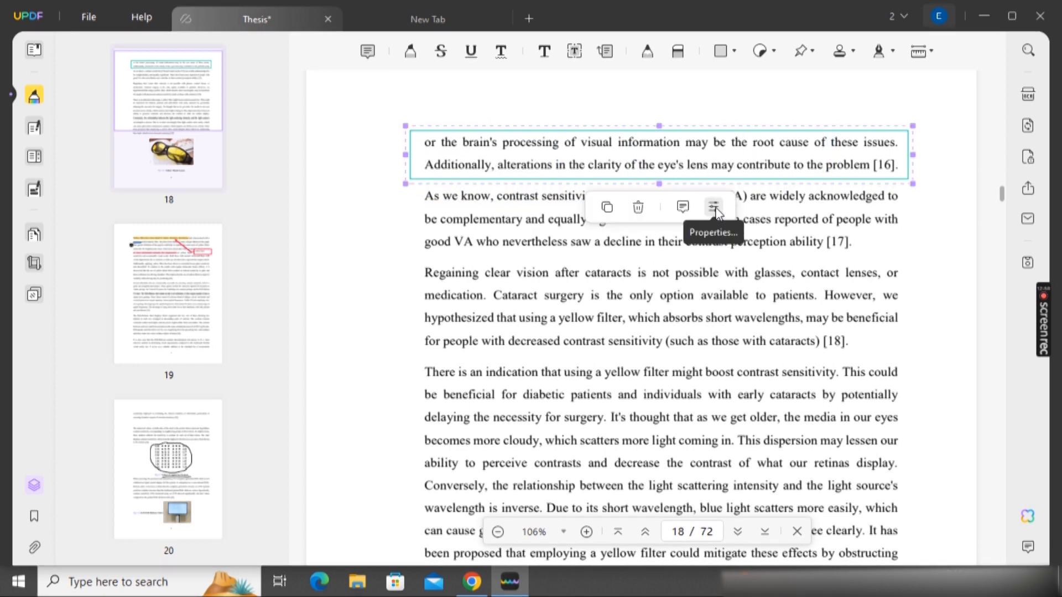
Step: Try a yellow border on the page 18 rectangle and set its border colour to red
left_click(713, 209)
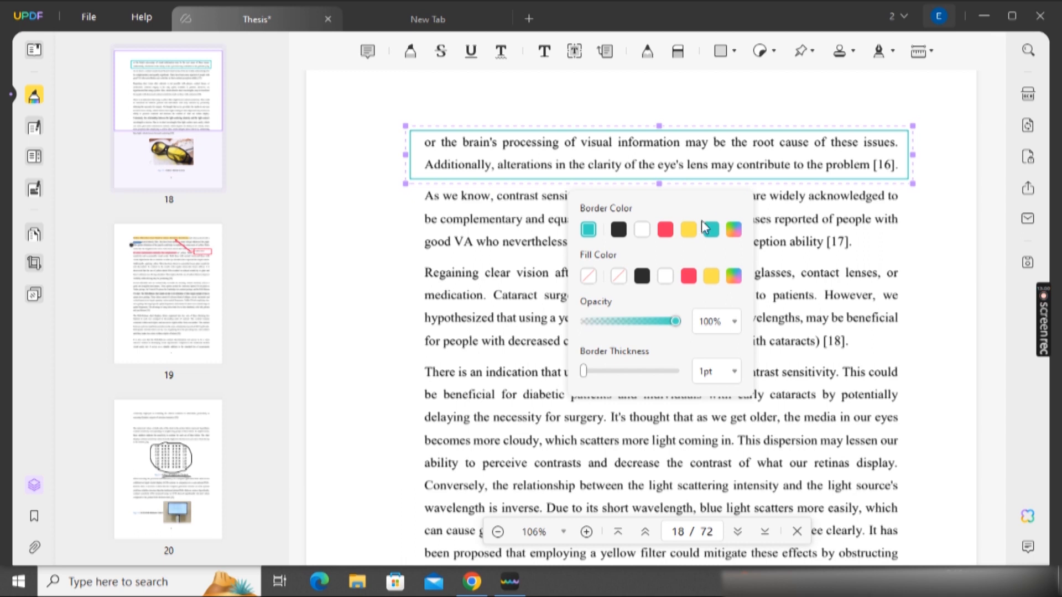
left_click(669, 234)
left_click(687, 231)
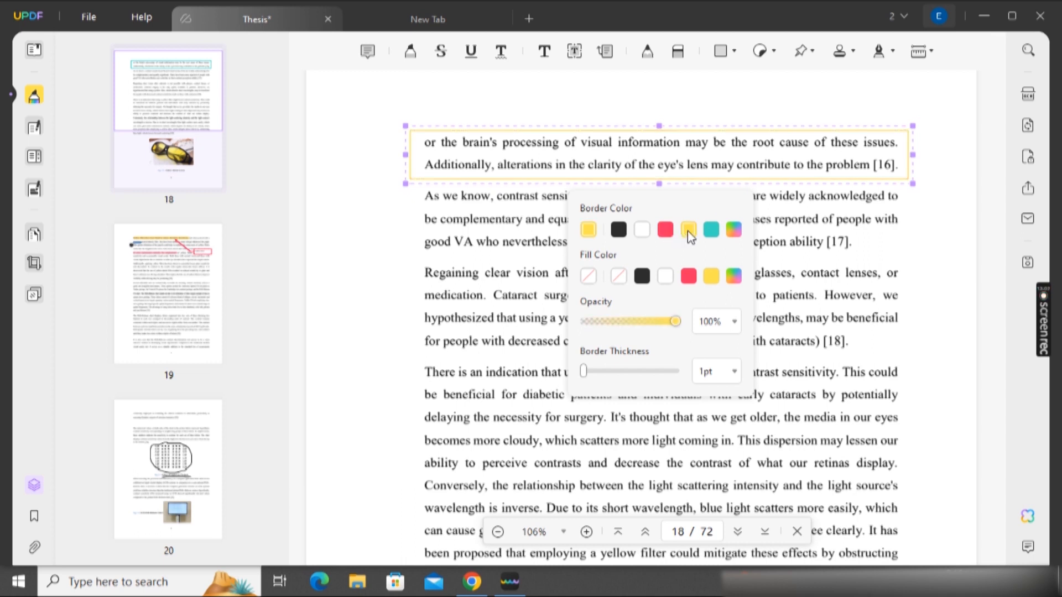
left_click(665, 231)
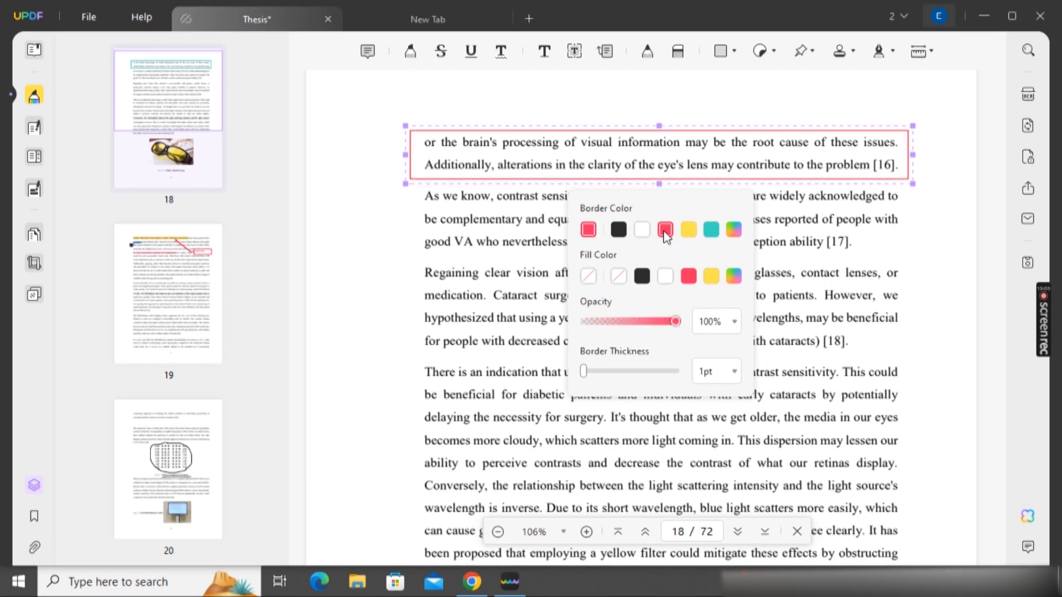
Step: Try black and red fills for the page 18 rectangle, lower its opacity to 29% and set the fill to yellow
left_click(641, 276)
left_click_drag(673, 322, 606, 328)
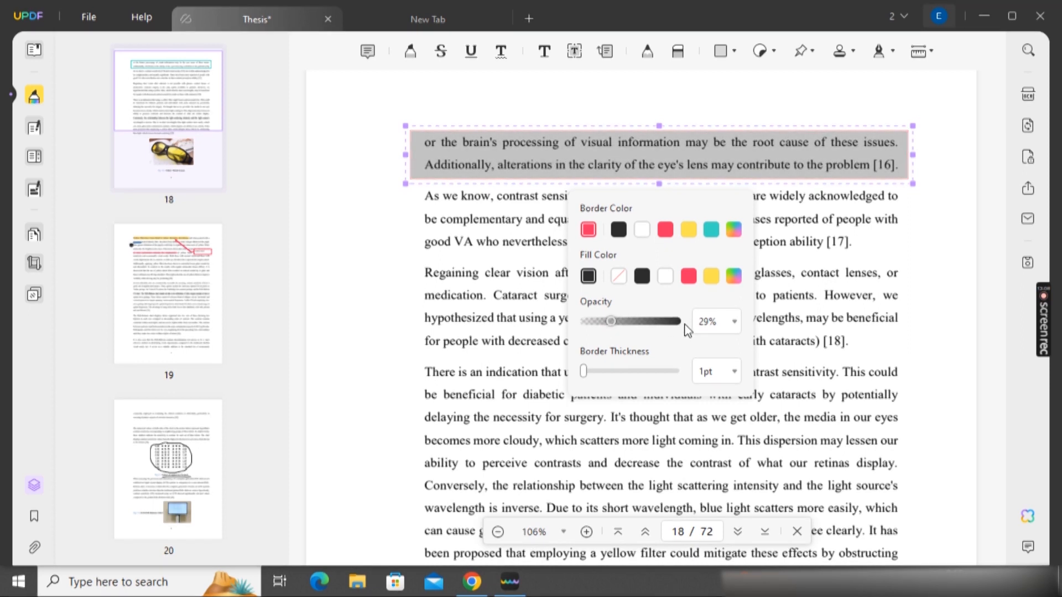
left_click(686, 279)
left_click(646, 278)
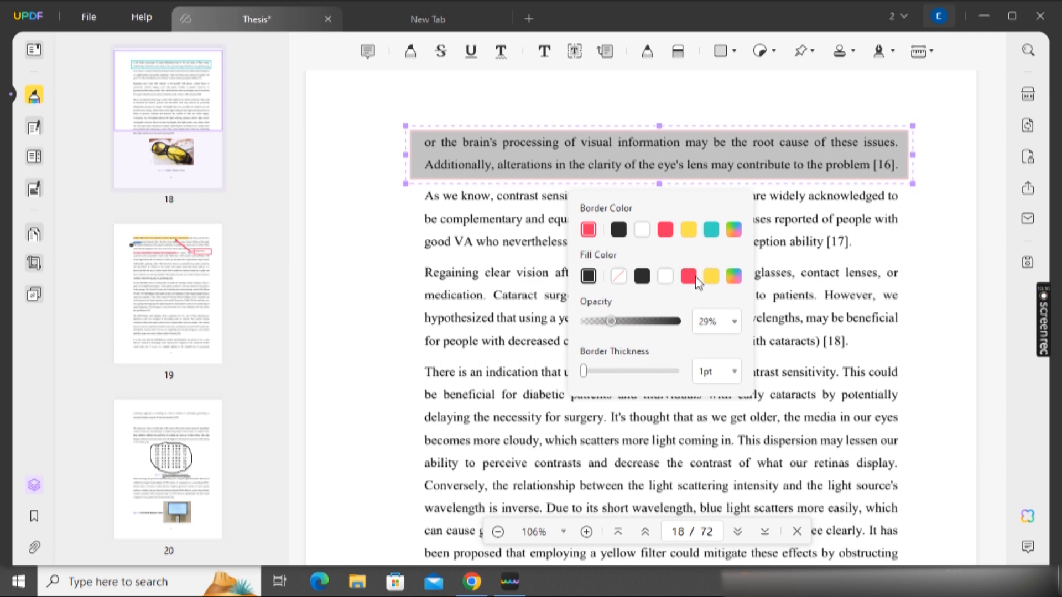
left_click(711, 276)
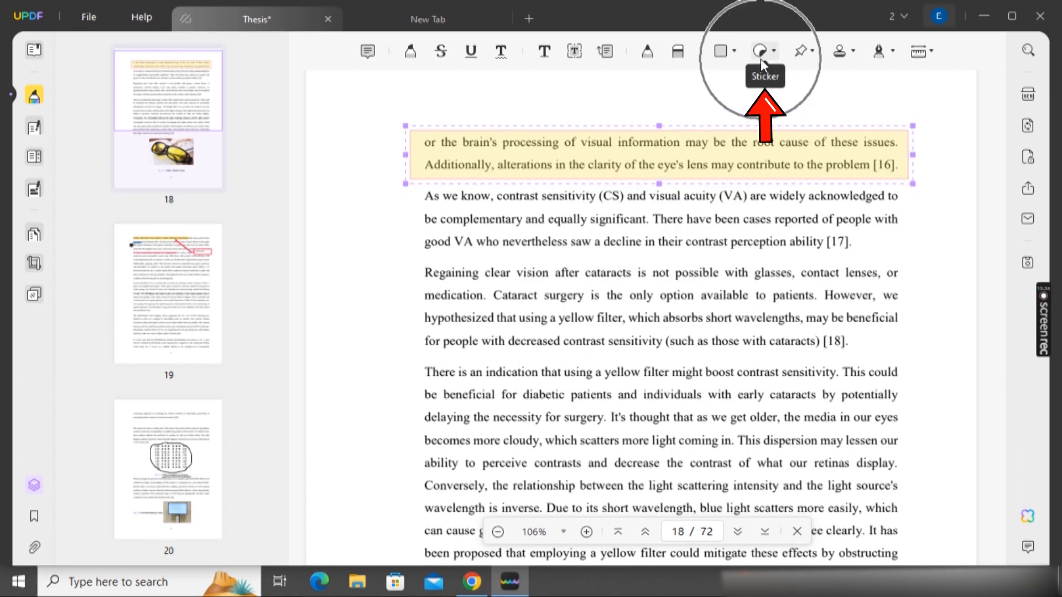
Step: Place the red arrow-shaped label sticker in the margin beside "Regaining clear vision" on page 18 and browse the other sticker categories
left_click(760, 58)
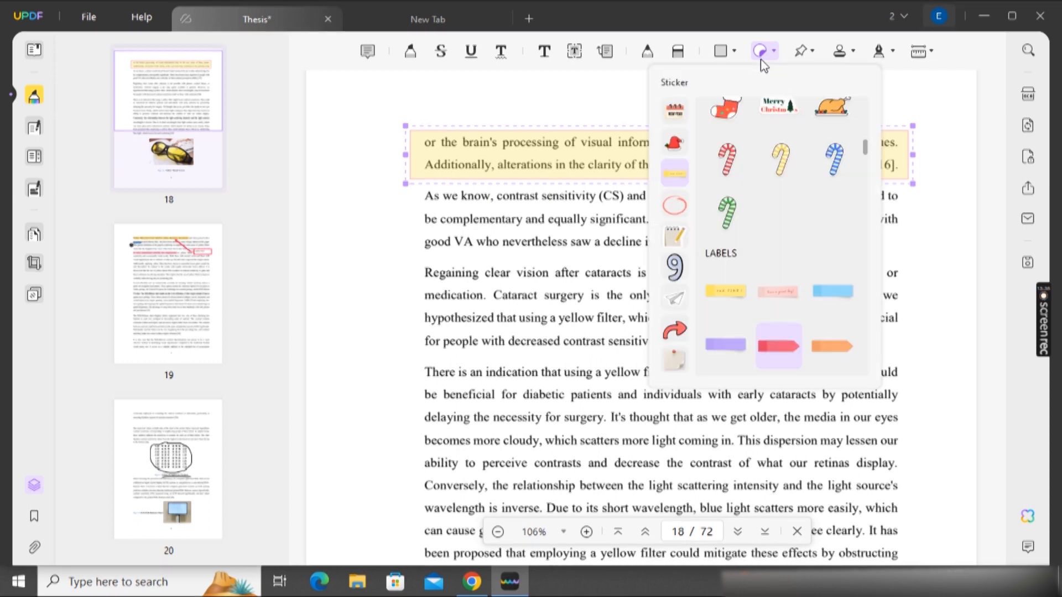
left_click(773, 354)
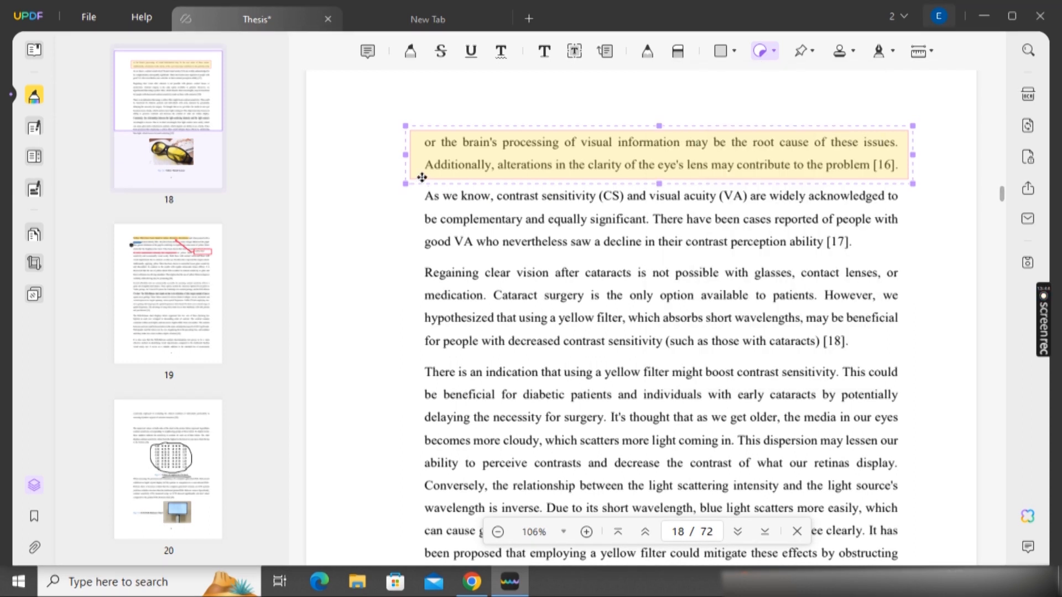
left_click(352, 149)
left_click(350, 136)
left_click_drag(863, 111, 865, 170)
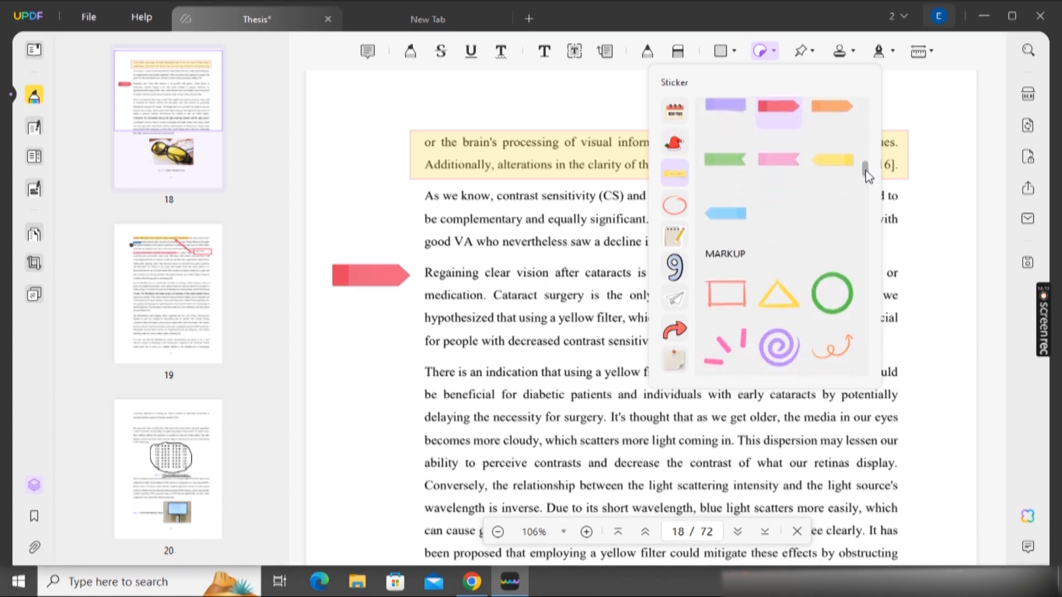
left_click_drag(865, 170, 865, 175)
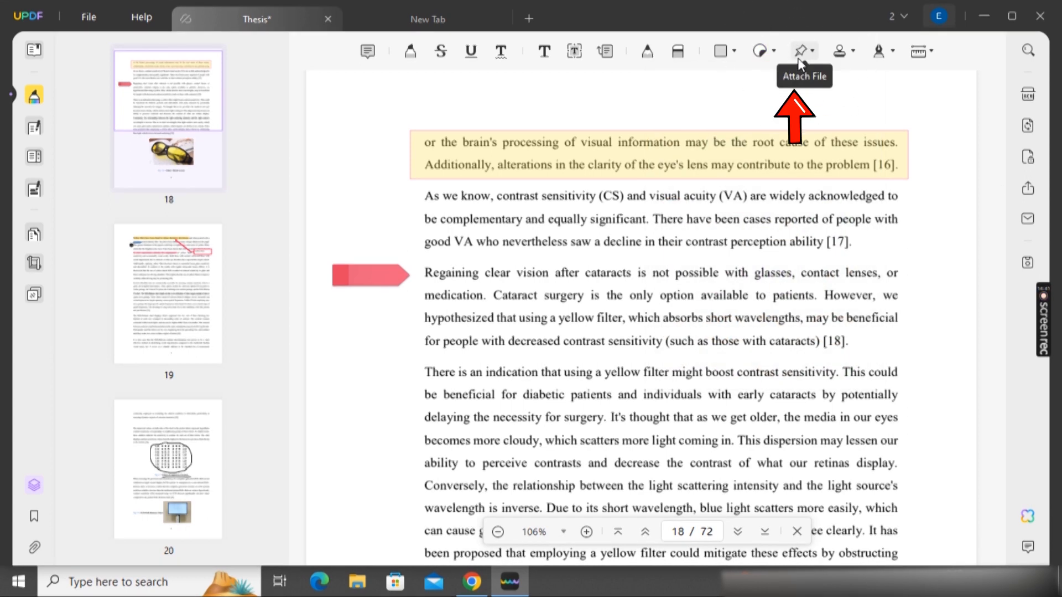
Step: Attach the Abstract PDF in the margin beside the first lines of page 18, open the attachment and return to the Thesis document
left_click(800, 54)
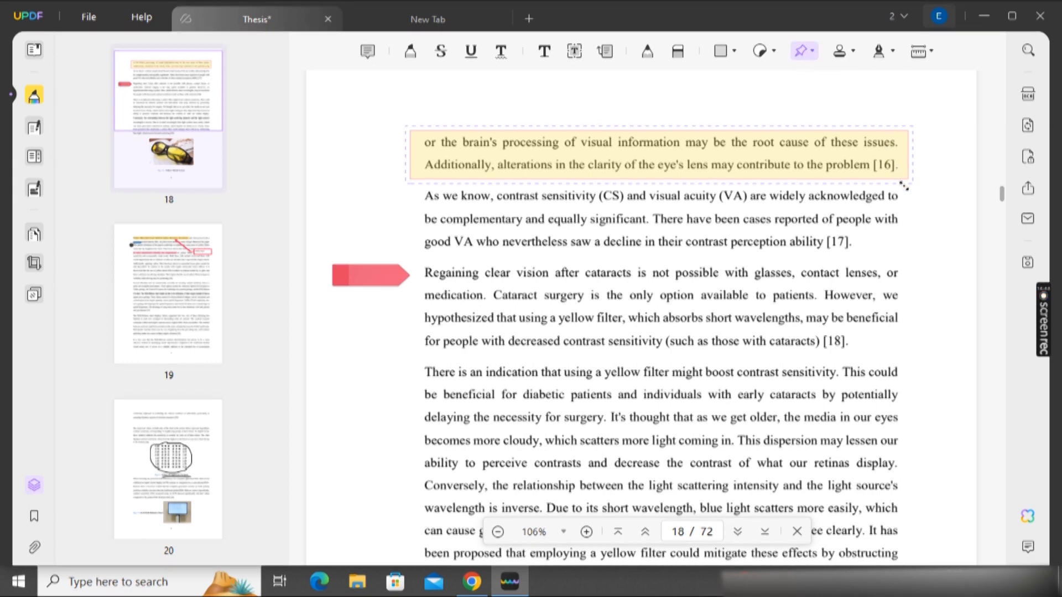
left_click(916, 188)
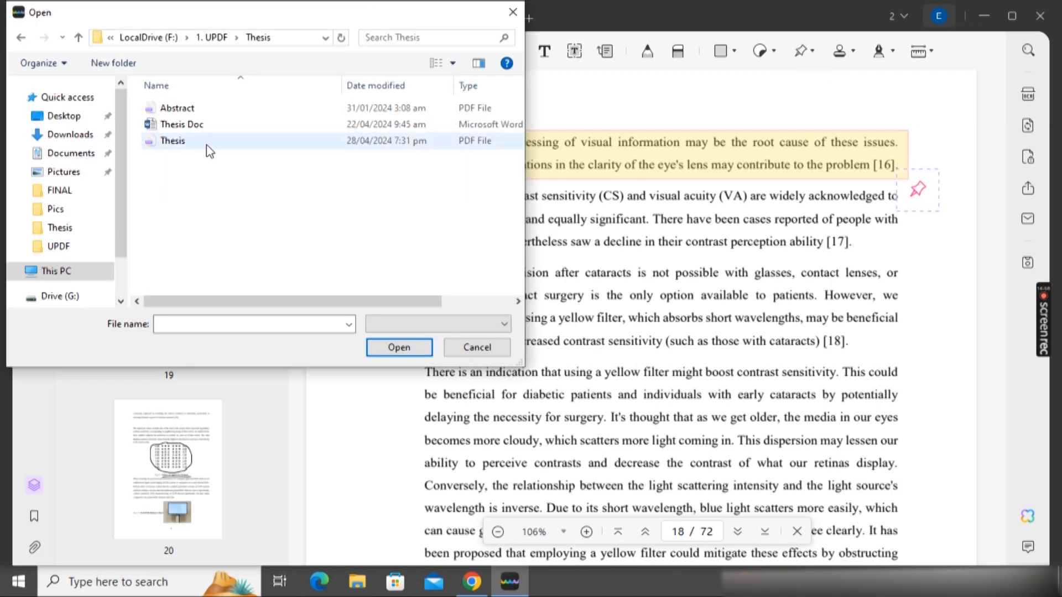
left_click(193, 109)
left_click(398, 347)
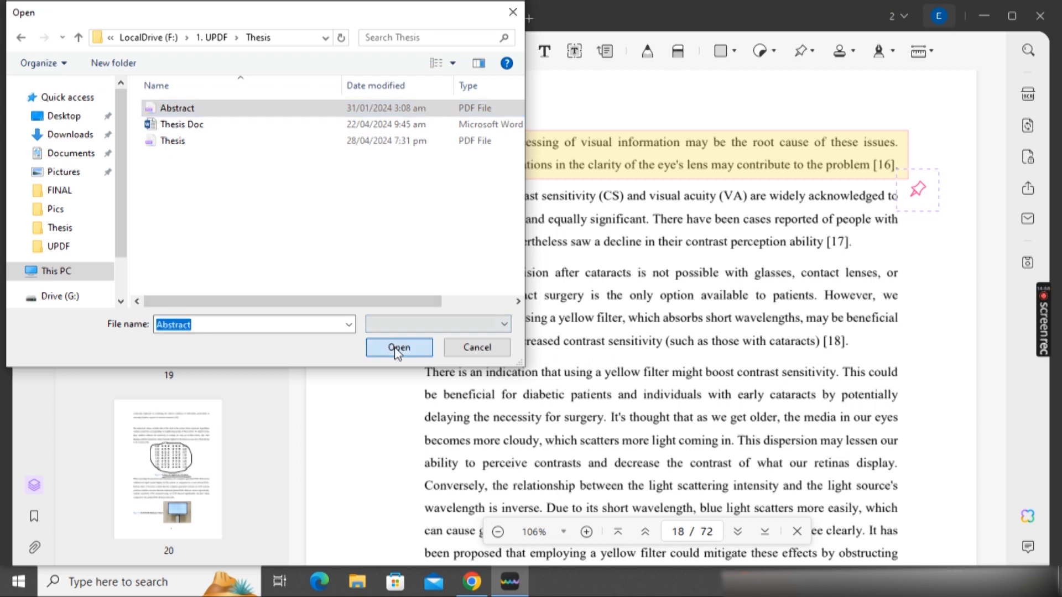
double_click(919, 192)
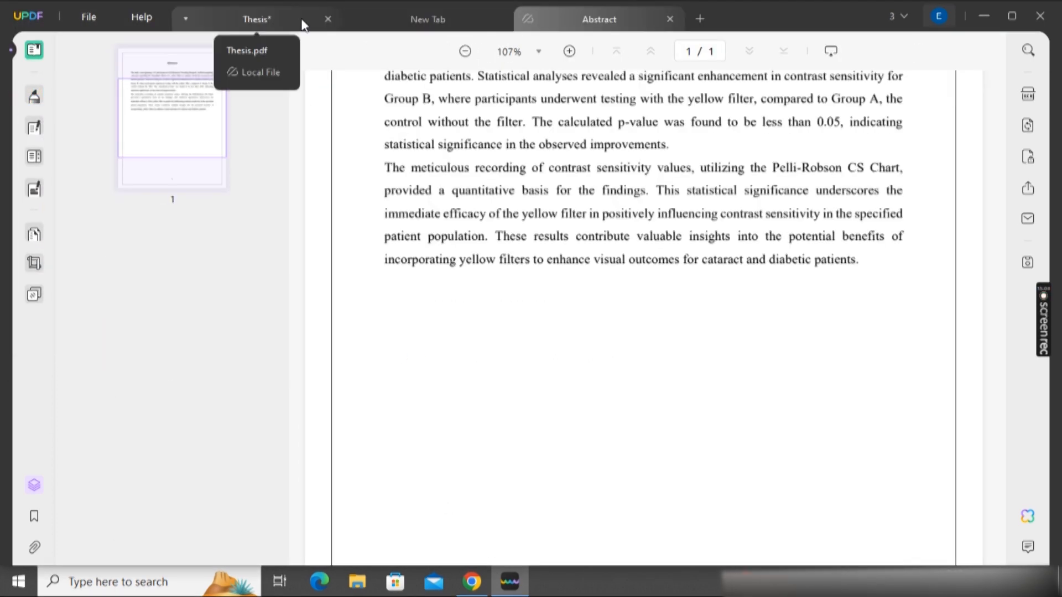
left_click(277, 18)
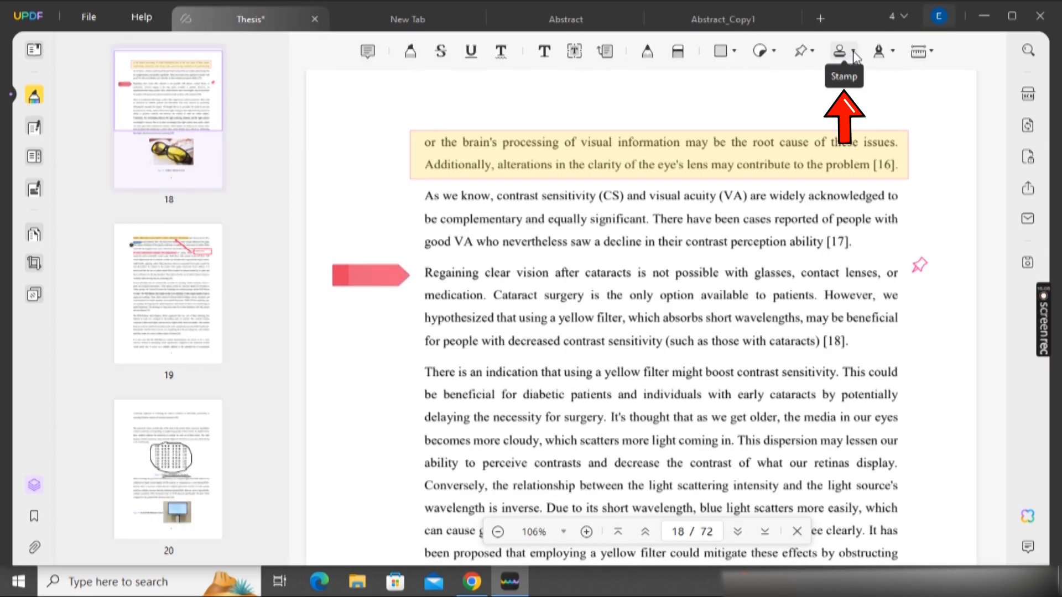
Step: Try placing a preset stamp over the "Regaining clear vision" paragraph on page 18 and resizing it
left_click(842, 52)
left_click(857, 158)
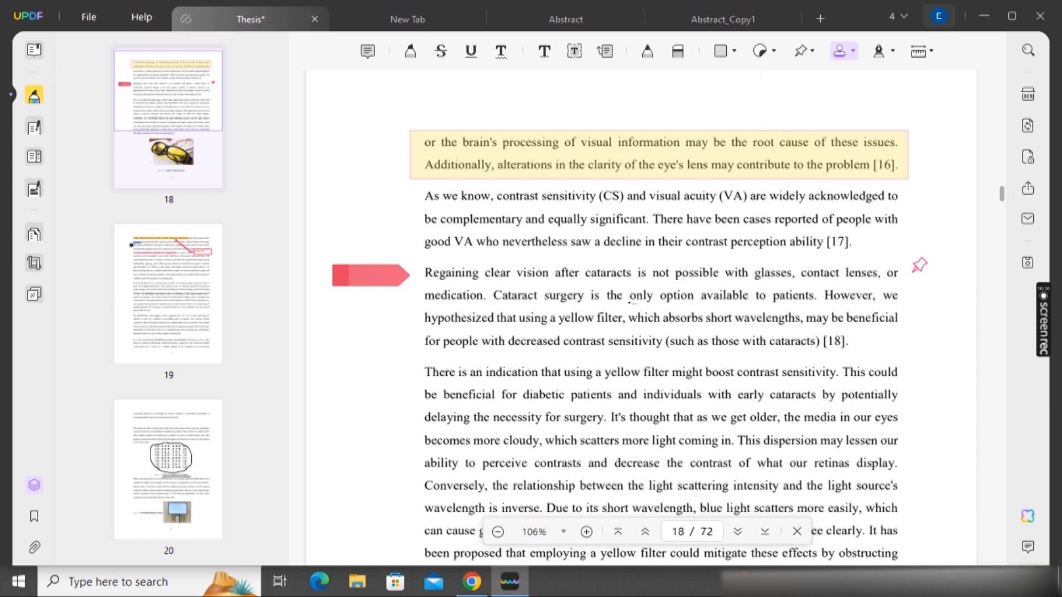
left_click(646, 312)
left_click_drag(698, 334, 824, 380)
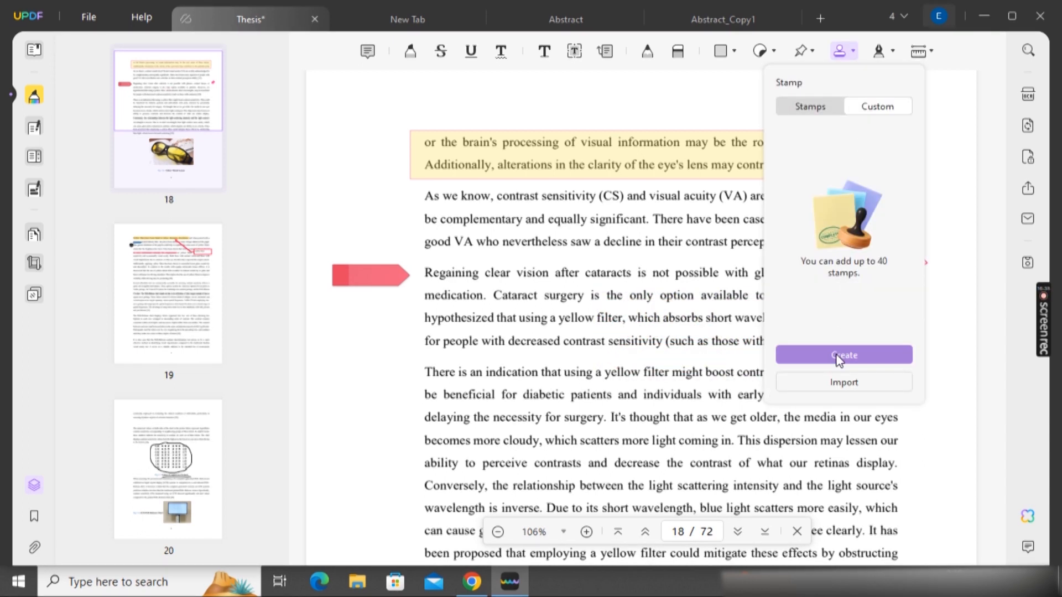
Step: Create a custom blue "UPDF" stamp with a left-pointing frame and place it beside the citation "[18]" on page 18
left_click(837, 357)
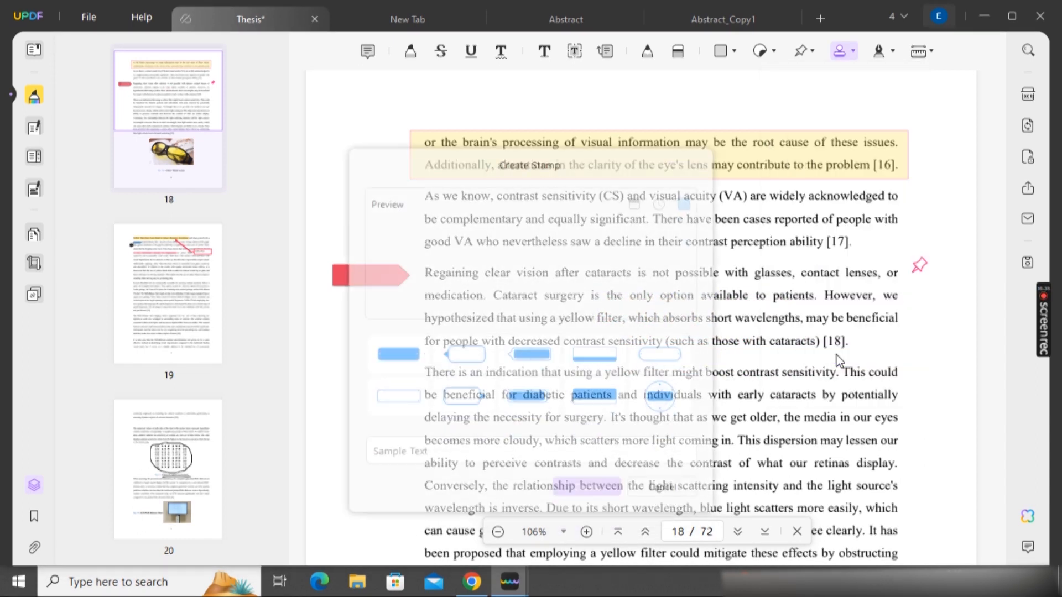
type("UPDF")
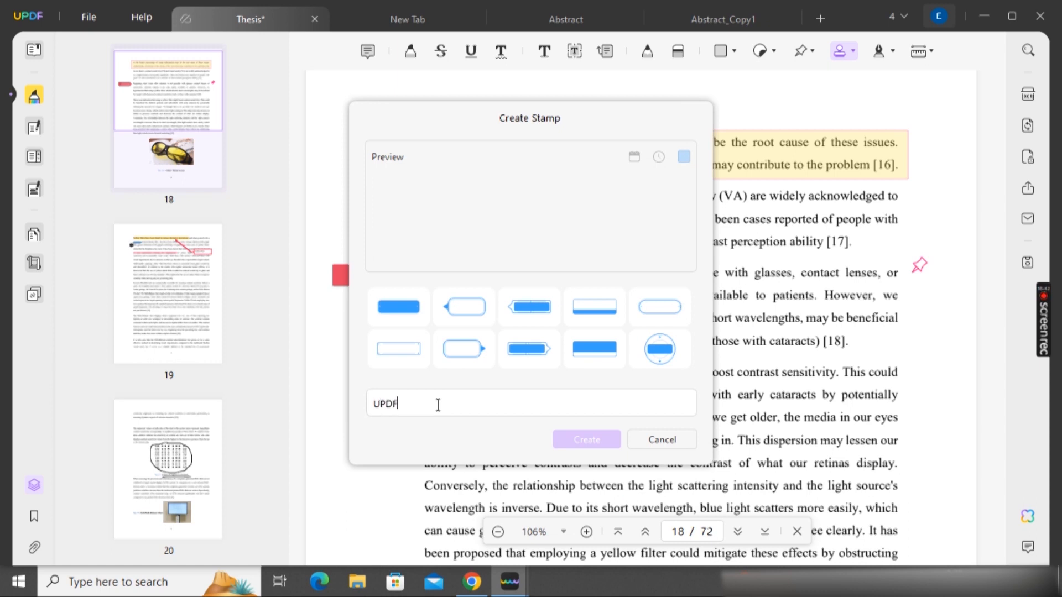
left_click(462, 308)
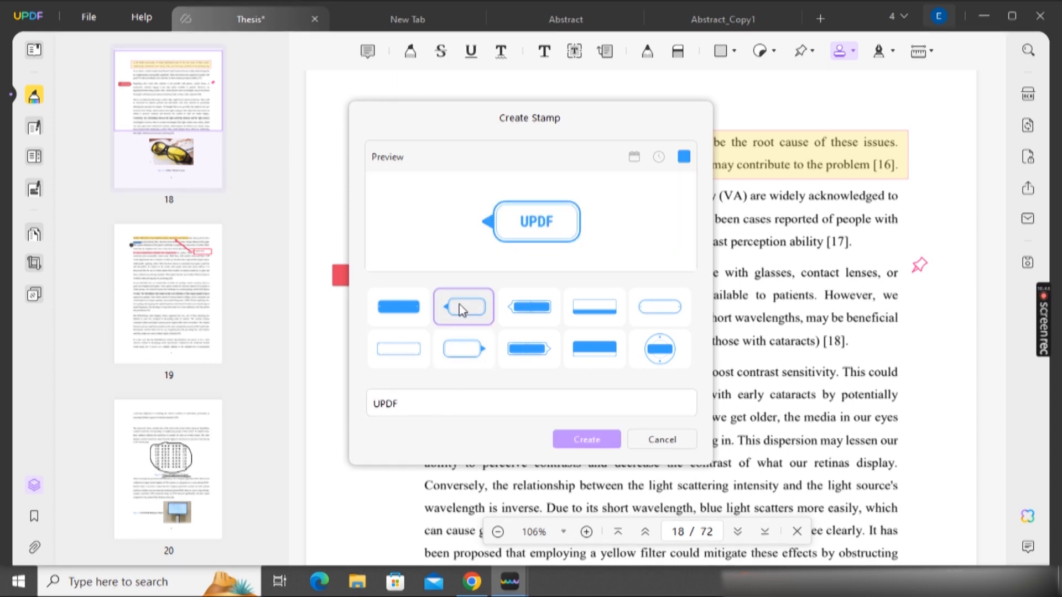
left_click(586, 440)
left_click(968, 260)
left_click_drag(969, 259, 977, 278)
mouse_move(945, 236)
left_mouse_down()
mouse_move(843, 262)
mouse_move(896, 343)
left_mouse_up()
Step: Start a new signature and try drawing it freehand
left_click(877, 55)
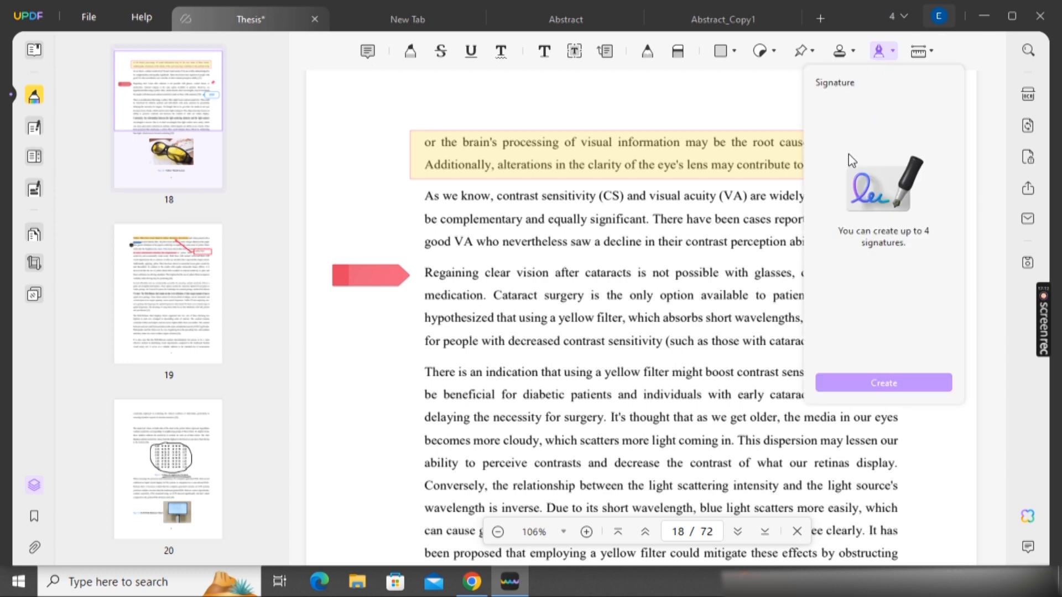
left_click(883, 383)
mouse_move(435, 236)
left_mouse_down()
mouse_move(458, 267)
mouse_move(555, 275)
left_mouse_up()
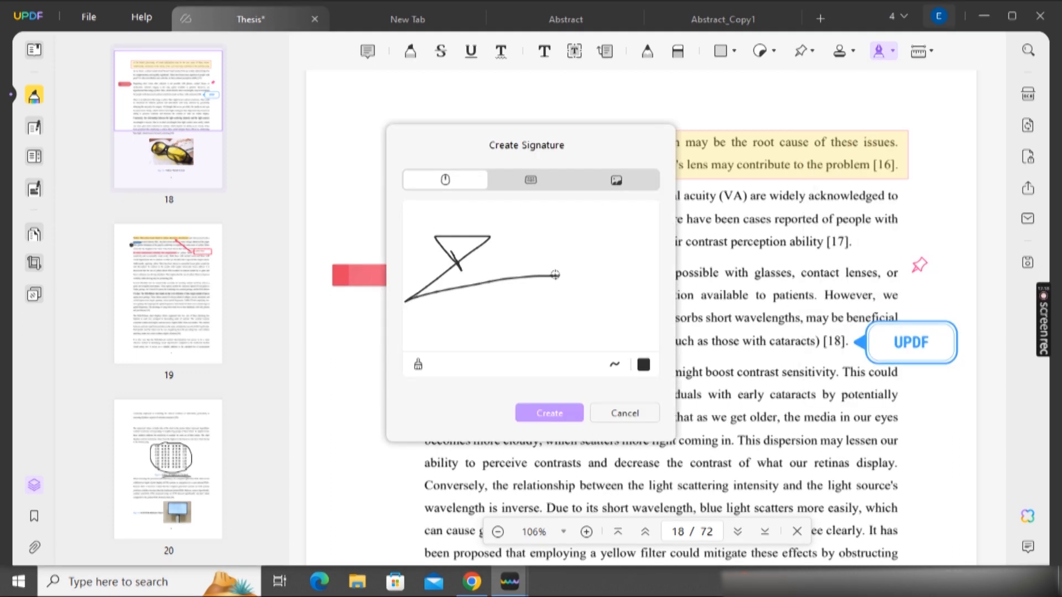
Step: Create a typed "UPDF" signature after viewing the image option, and place it at the end of the "As we know" paragraph on page 18
left_click(530, 187)
left_click(528, 276)
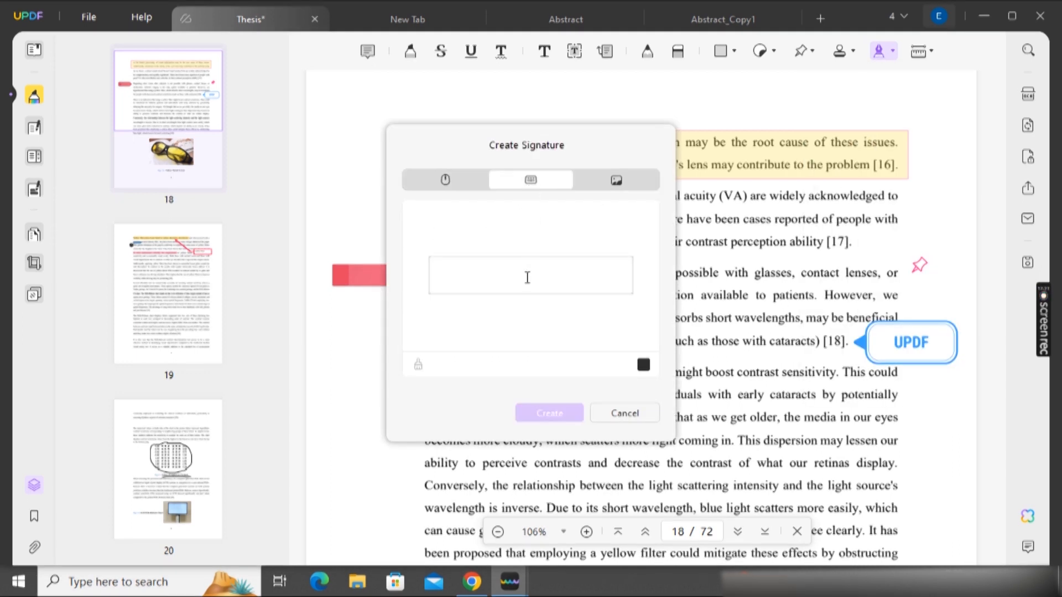
type("UPDF")
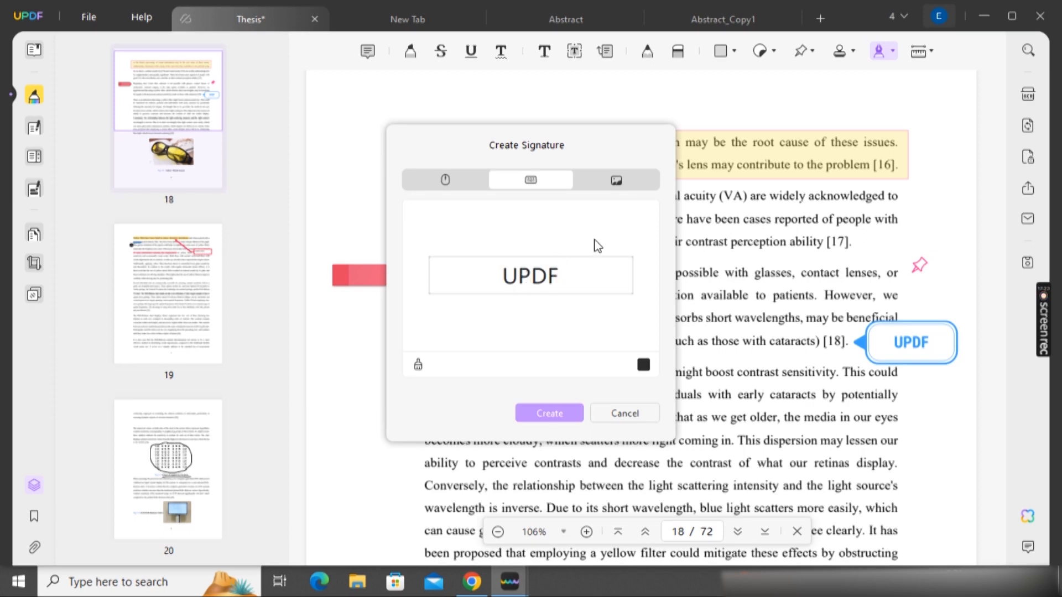
left_click(607, 185)
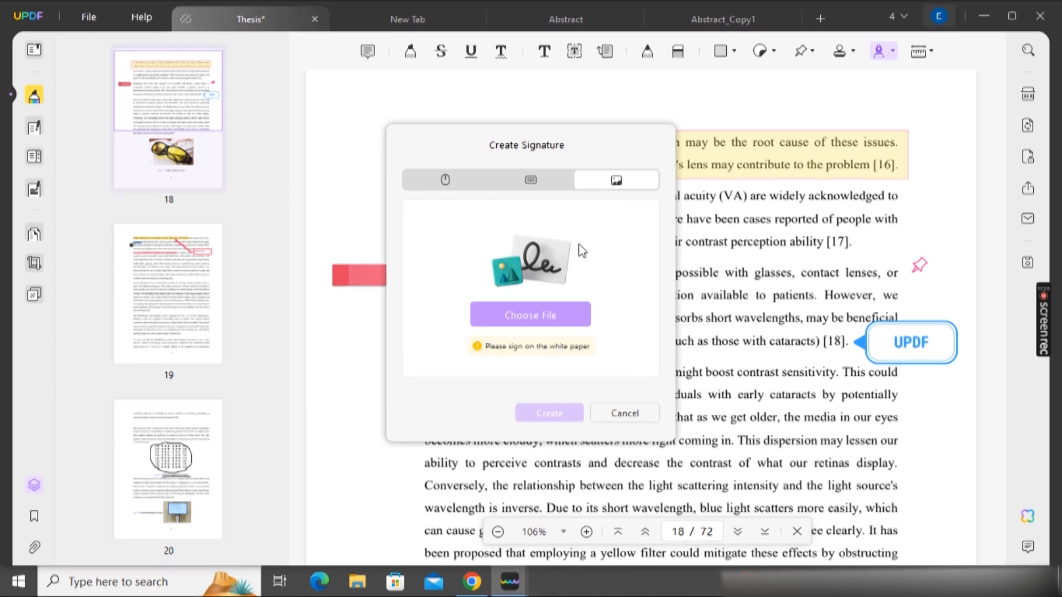
left_click(531, 180)
left_click(550, 415)
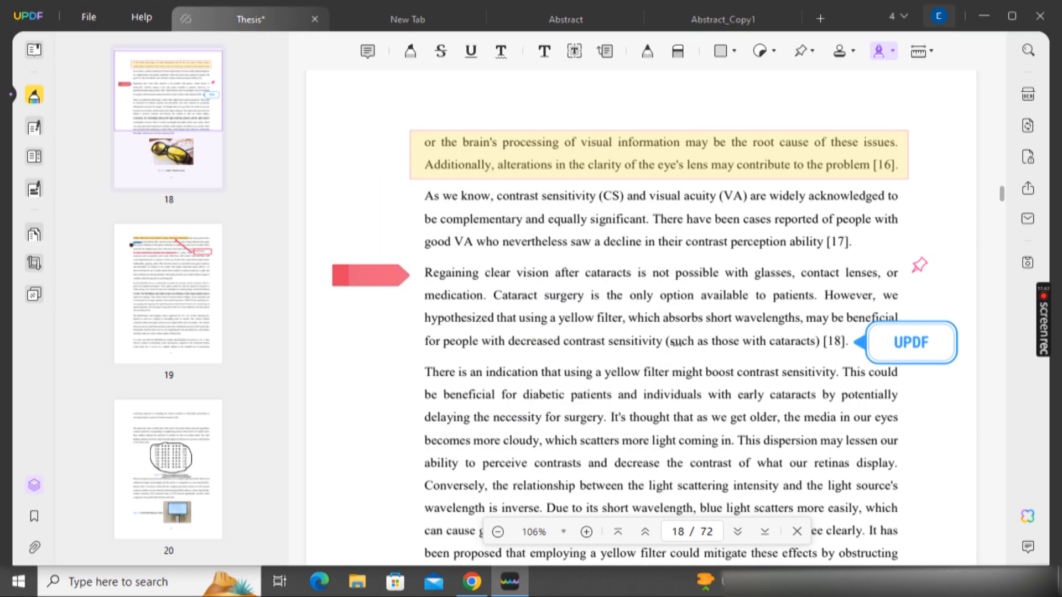
left_click(854, 238)
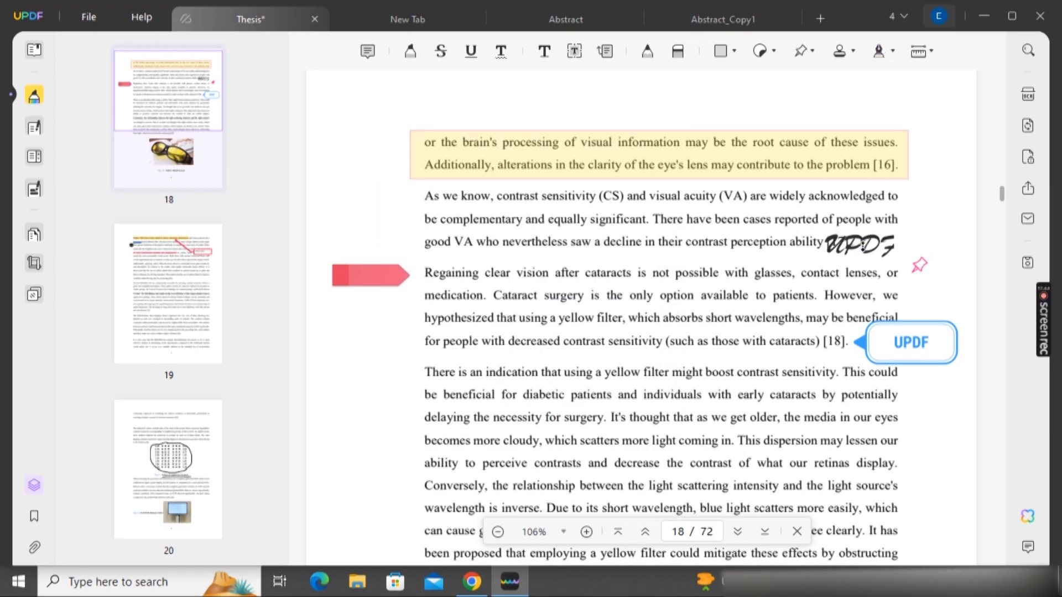
left_click_drag(894, 262, 917, 262)
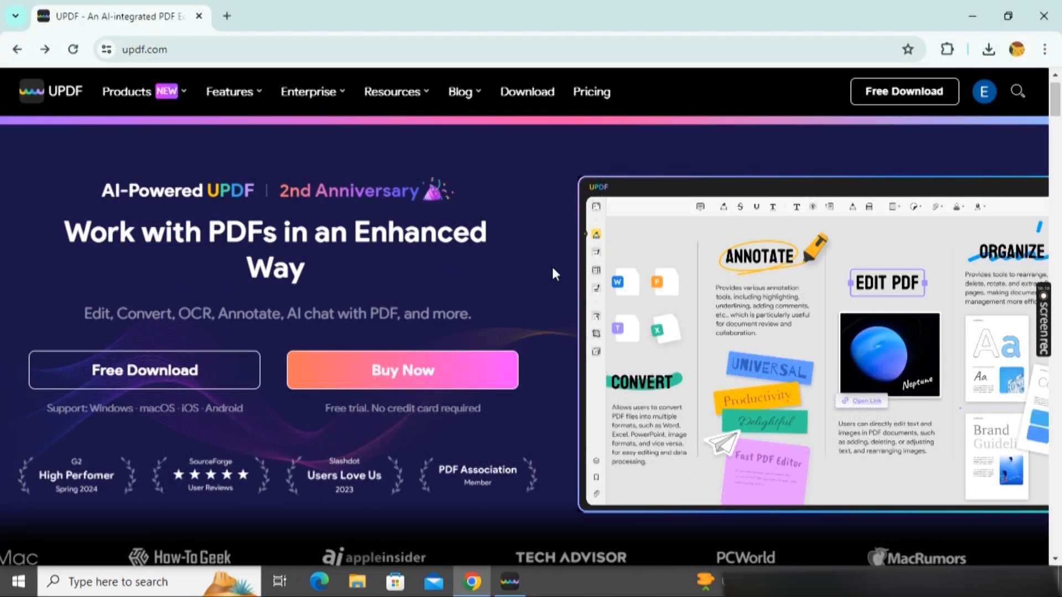
Step: Switch back to UPDF, enter PDF editing and add "You can write here easily!" after "rehabilitation [27]." on page 25
left_click(524, 587)
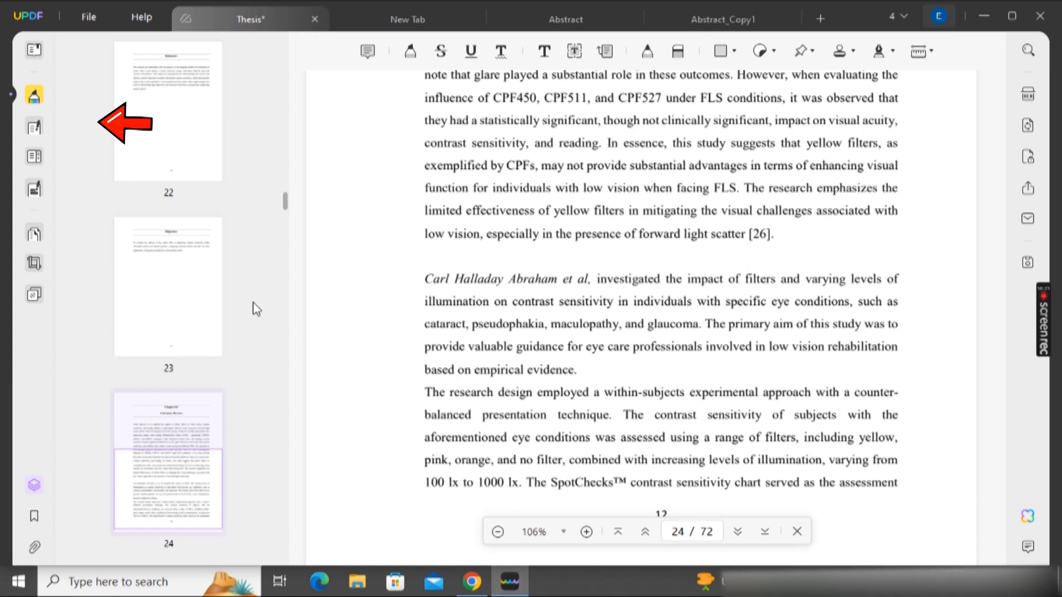
left_click(41, 130)
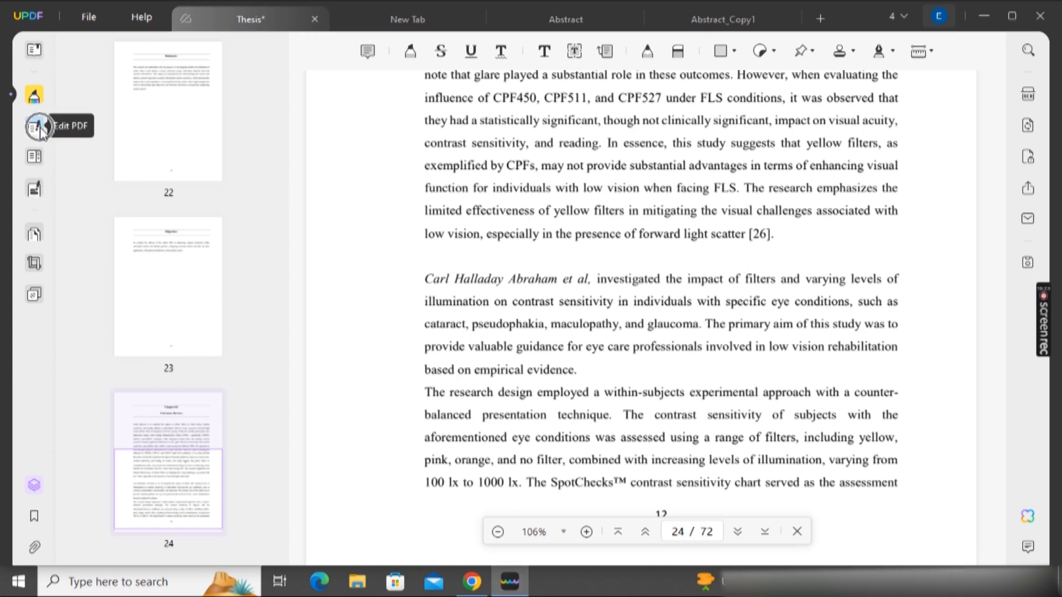
left_click(526, 307)
type("You")
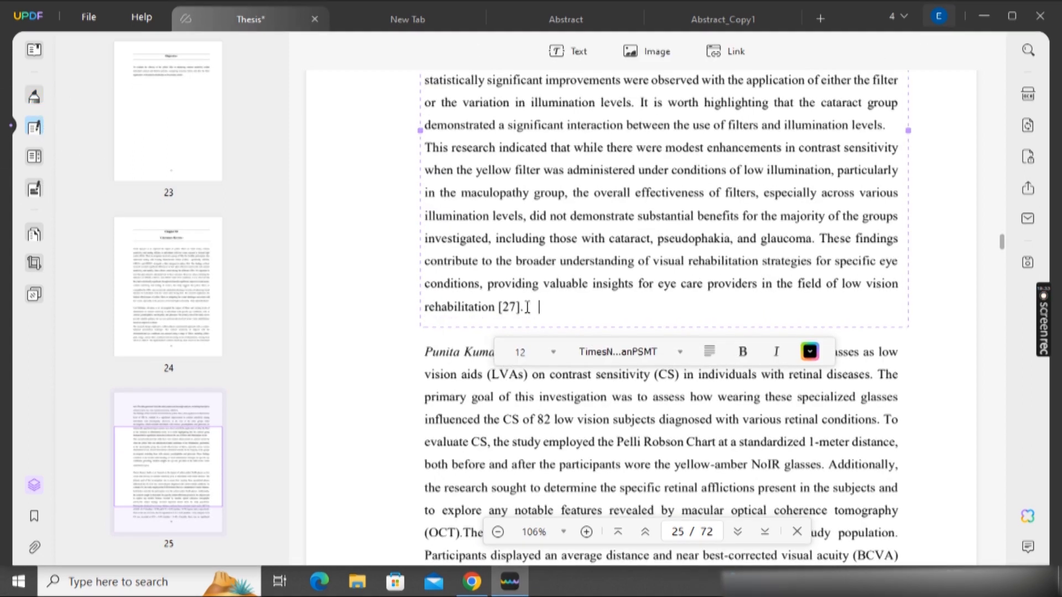
type(" can write here easily!")
Step: Make the added sentence "You can write here easily!" bold
left_click_drag(528, 307, 668, 308)
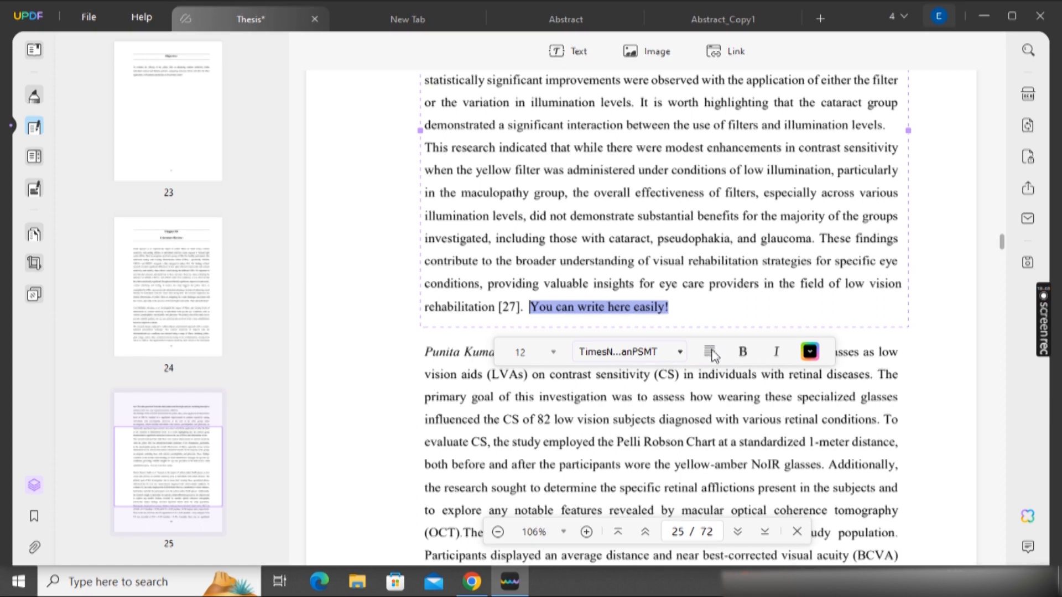
left_click(679, 353)
scroll(668, 310, "down", 1)
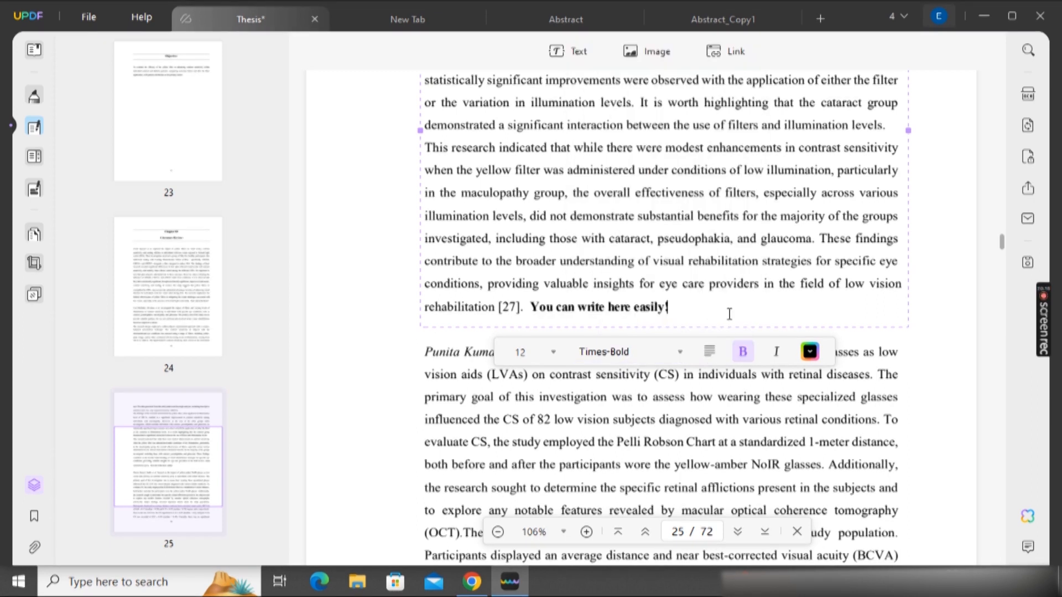
left_click(945, 346)
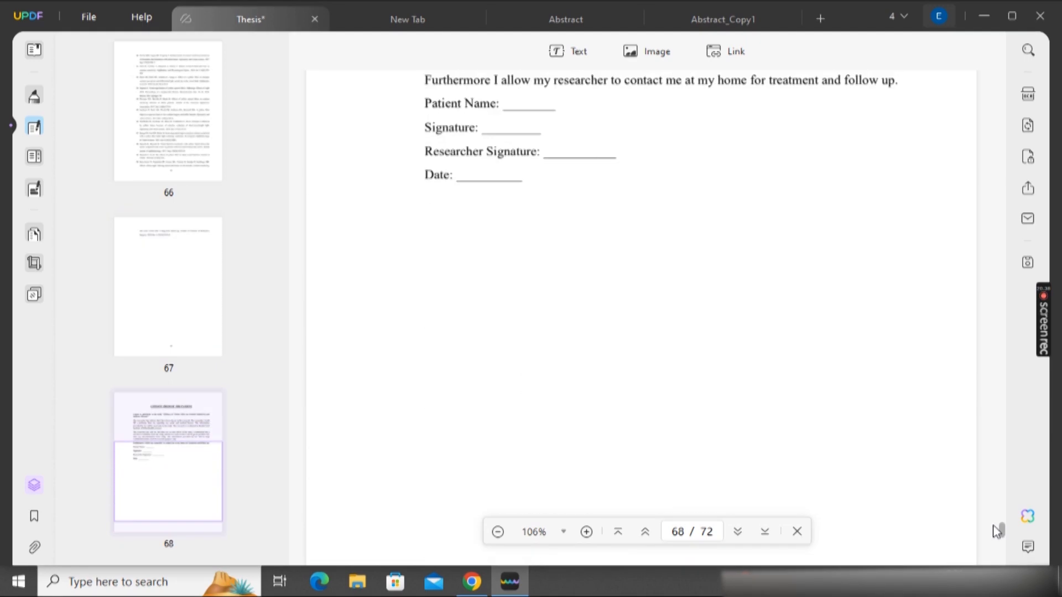
Step: Insert "in Cataract" before "and Diabetic Patients" in the study title of the patient consent form on page 68
scroll(997, 531, "up", 5)
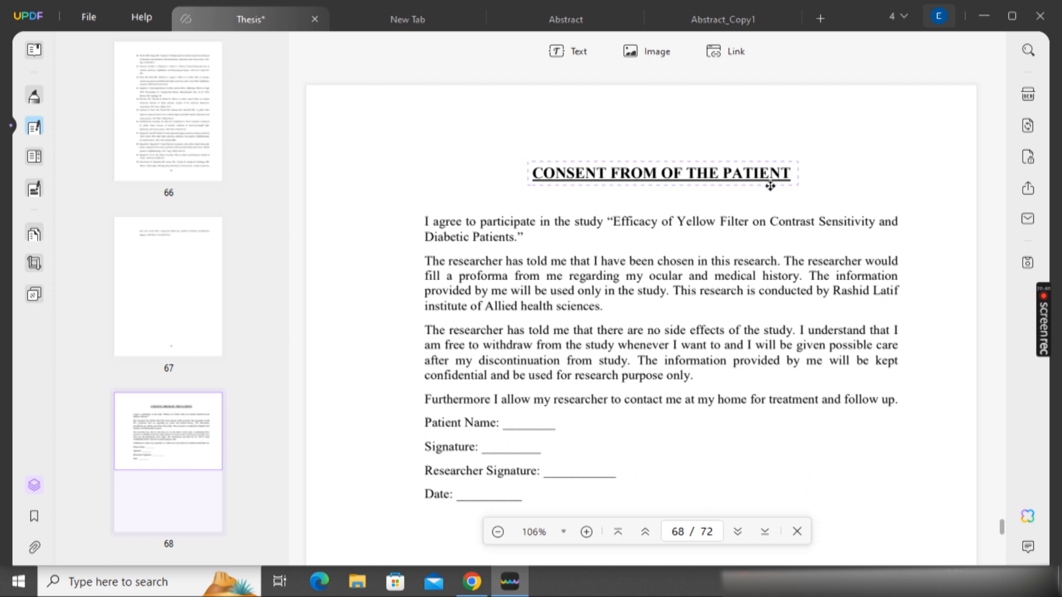
left_click_drag(613, 224, 528, 244)
left_click(879, 226)
left_click(877, 225)
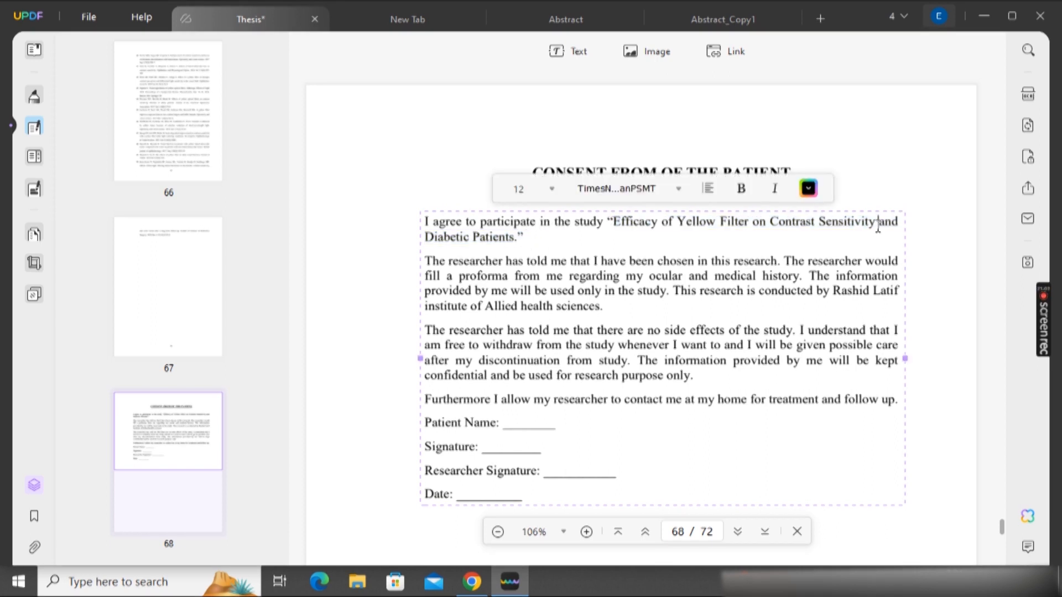
type("in Ca")
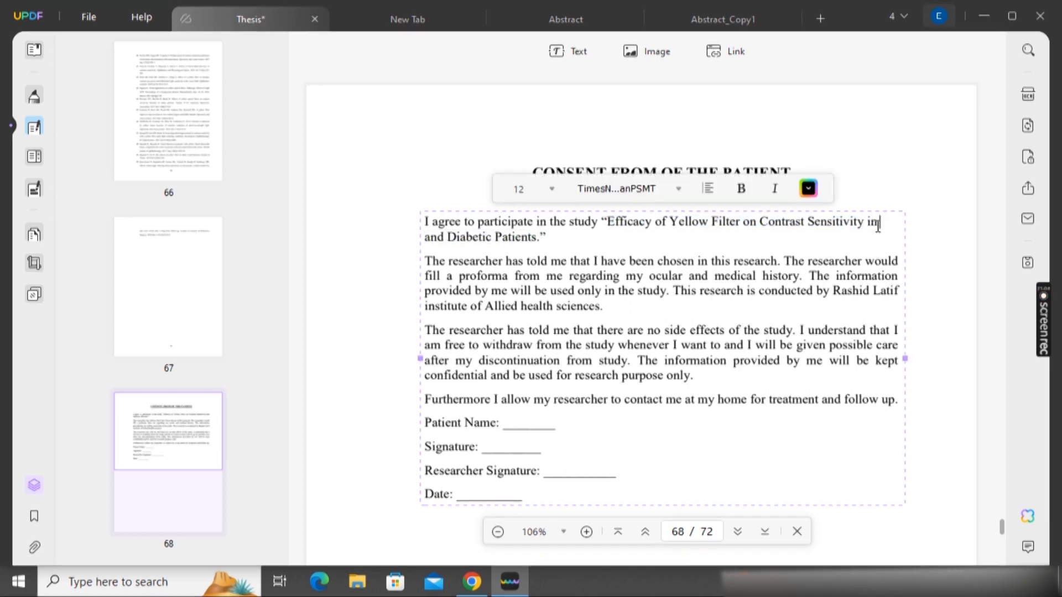
type("taract")
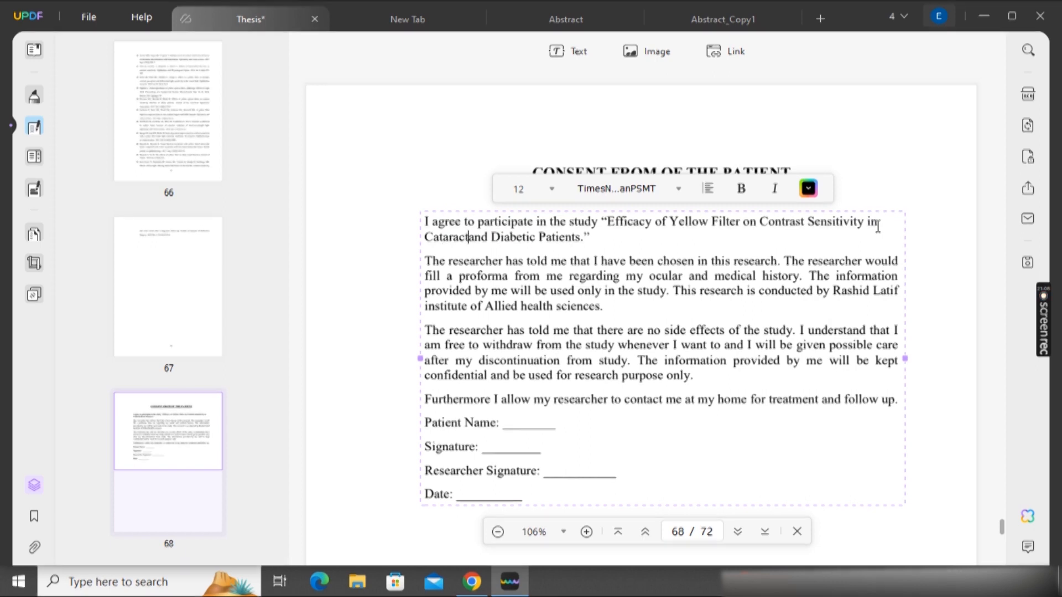
left_click_drag(878, 225, 471, 245)
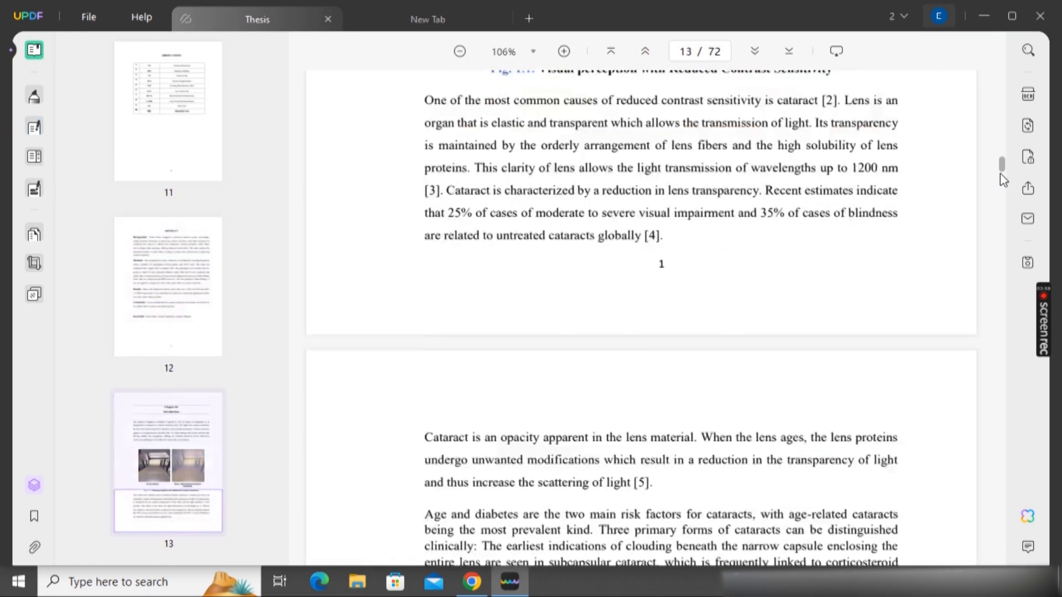
Step: Organize the document's pages by moving page 3 behind page 4
left_click_drag(999, 174, 998, 202)
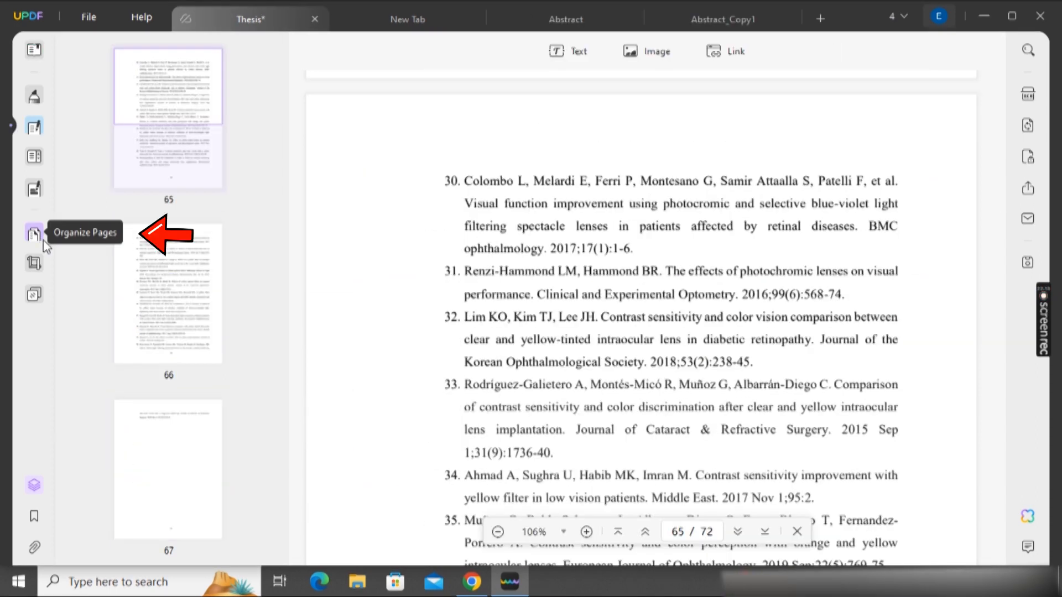
left_click(35, 235)
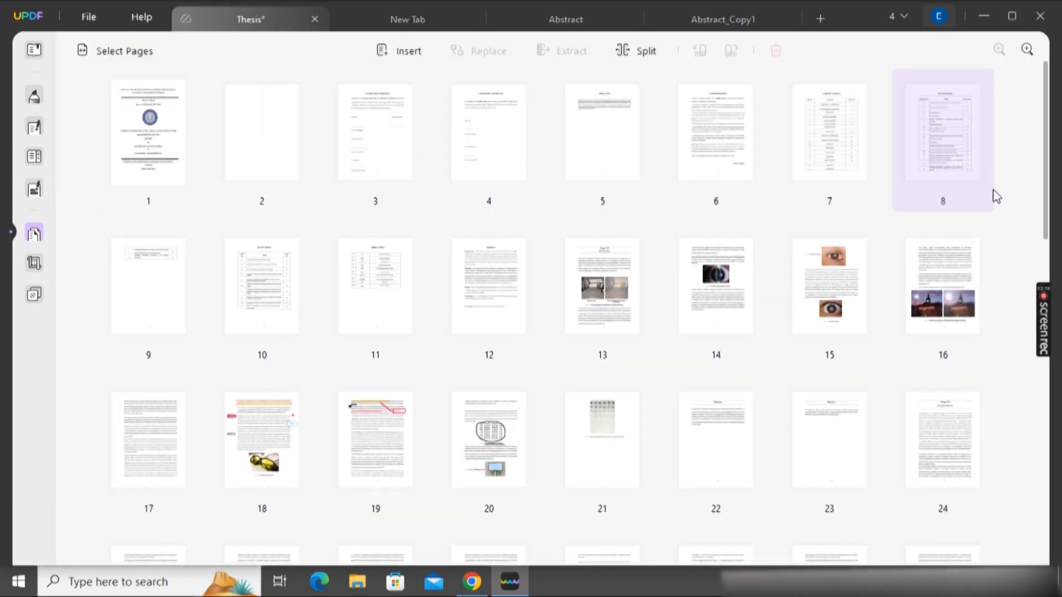
left_click(499, 200)
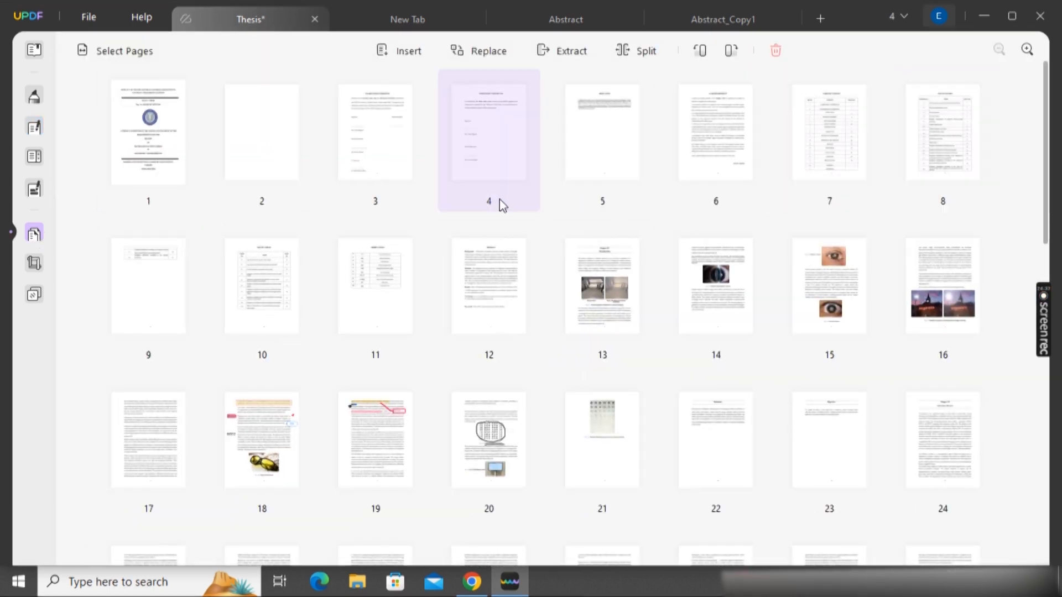
left_click(382, 136)
left_click_drag(380, 134, 517, 139)
key("ctrl")
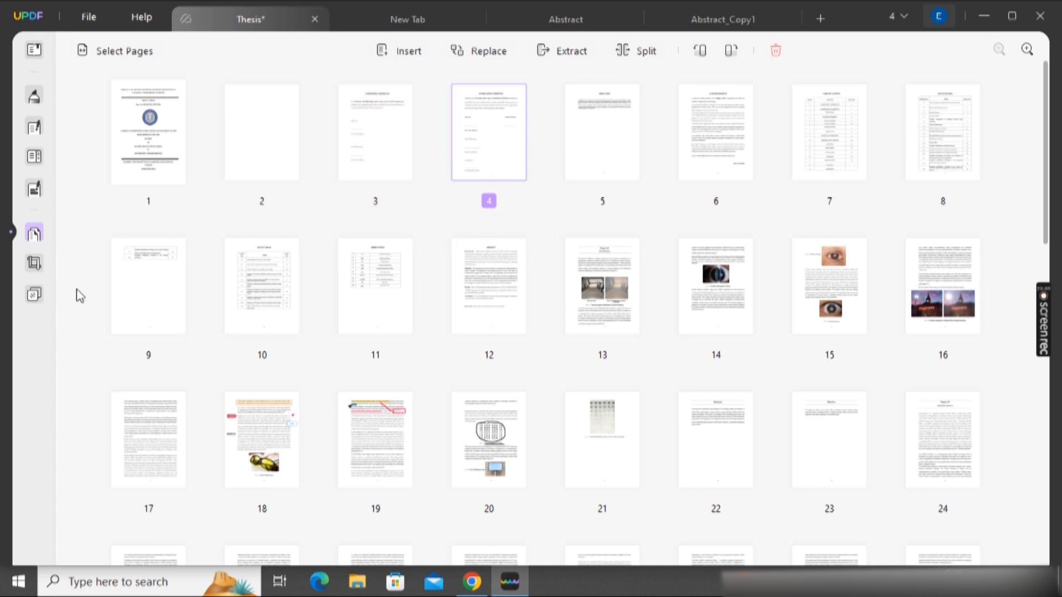
Step: Set up a tiled diagonal text watermark reading "Watermark" at 100% opacity
left_click(35, 300)
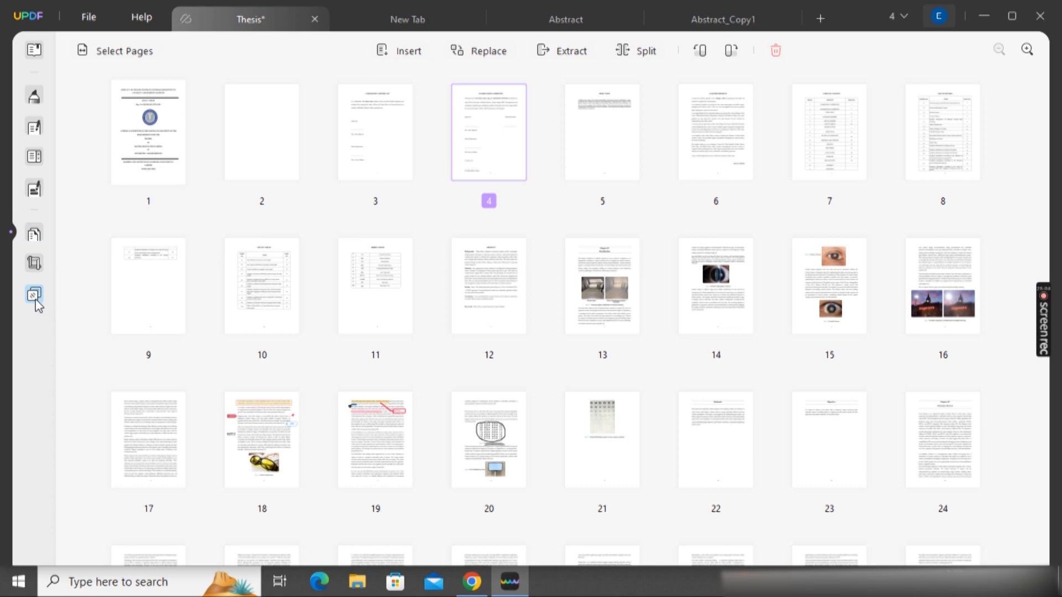
left_click(950, 551)
left_click(975, 473)
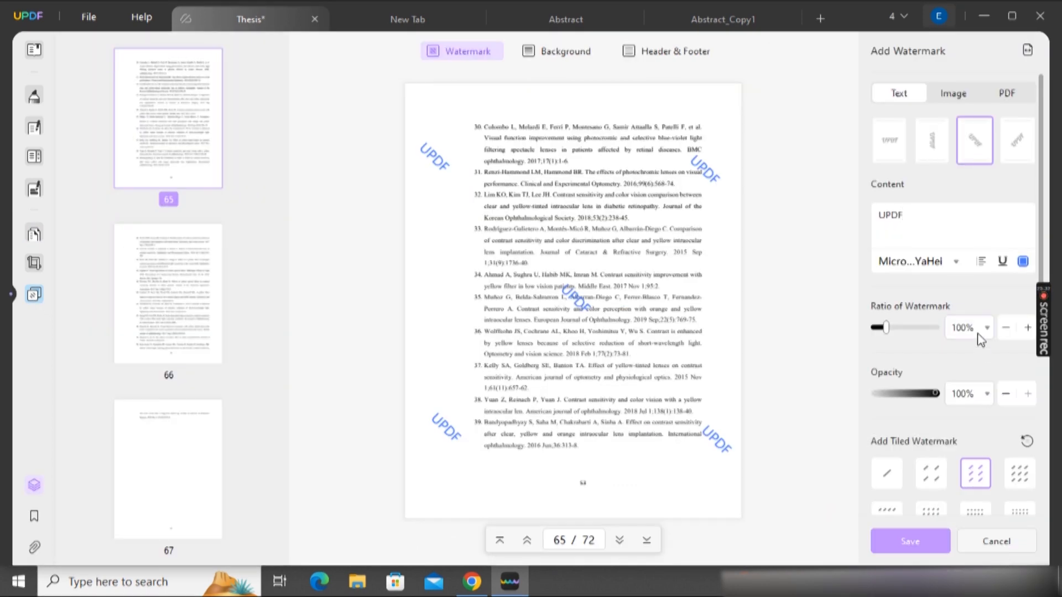
mouse_move(935, 394)
left_mouse_down()
mouse_move(901, 393)
mouse_move(953, 396)
left_mouse_up()
left_click_drag(903, 215, 871, 222)
type("Wa")
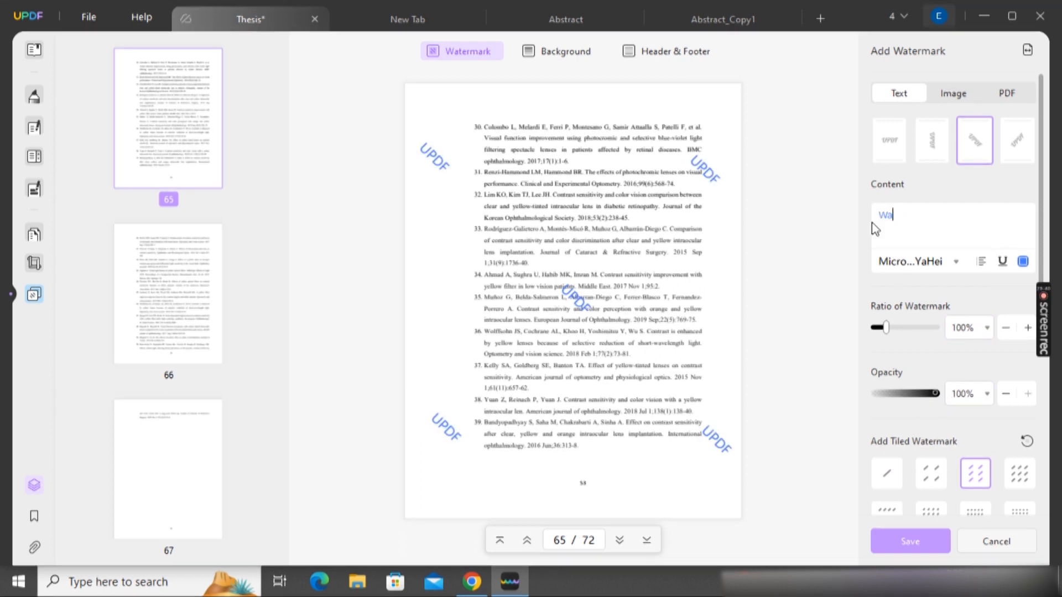
type("termark")
Step: Review the image and PDF source options for the watermark
left_click(953, 94)
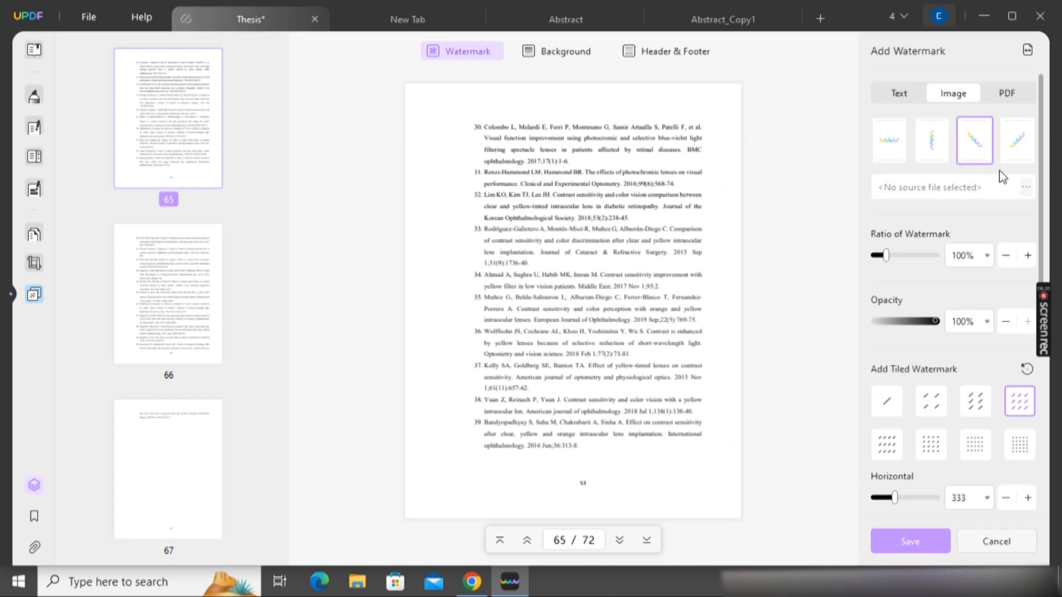
left_click(1024, 189)
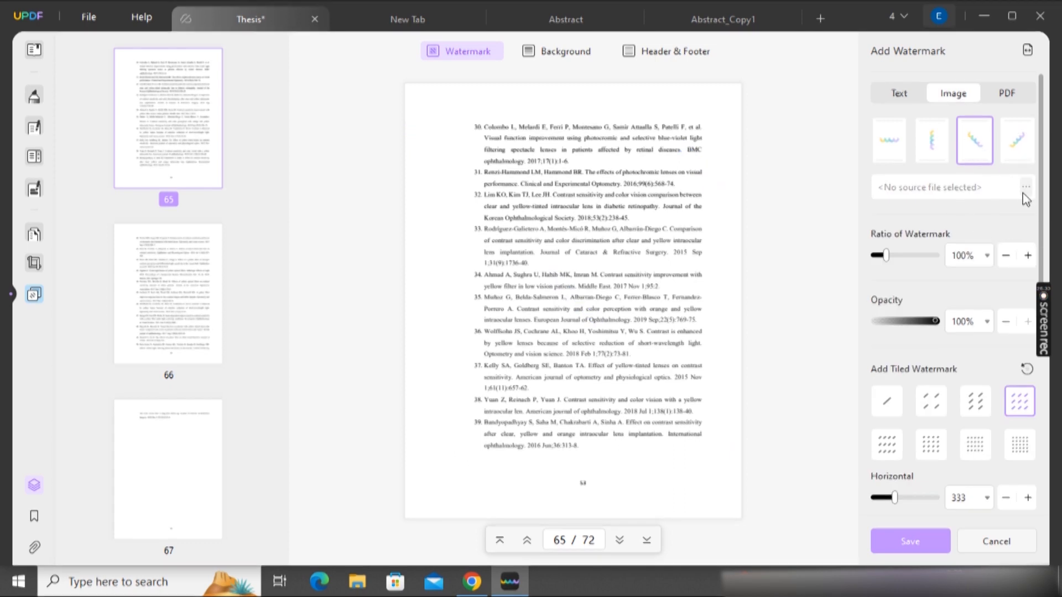
left_click(999, 96)
Step: Set up a purple page background with a 254% ratio and 57% opacity
left_click(570, 58)
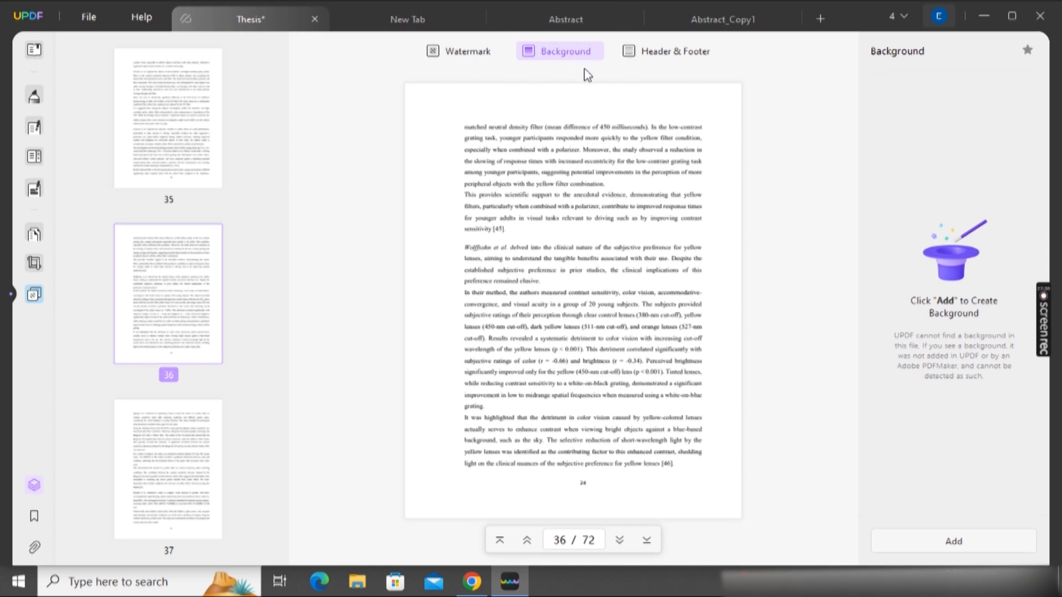
left_click(963, 546)
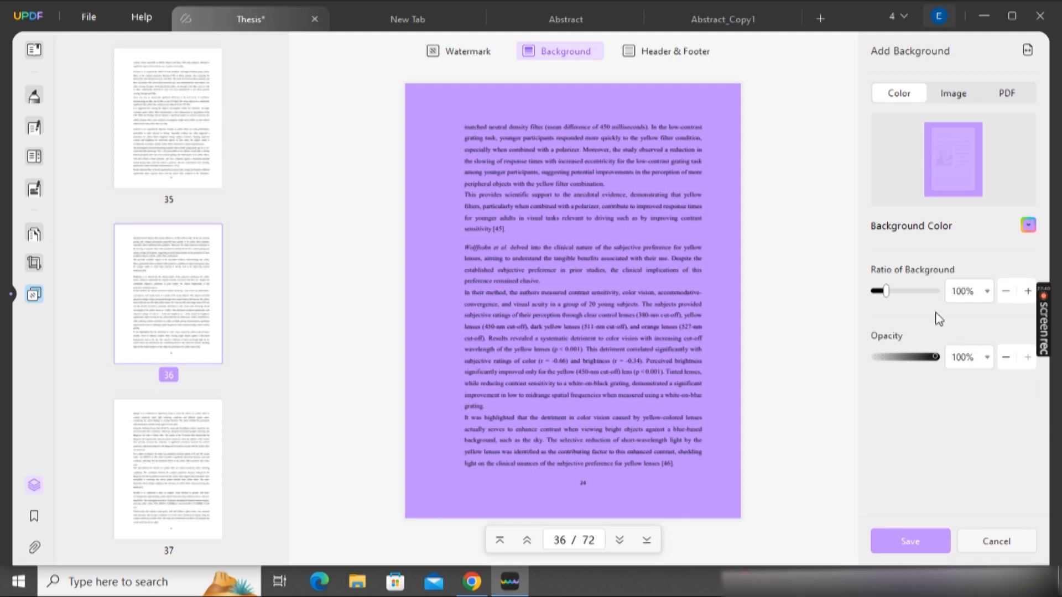
left_click_drag(934, 357, 910, 360)
Step: Use Abstract.pdf as the page background at 35% opacity and reduce its ratio to about 223%
left_click(953, 93)
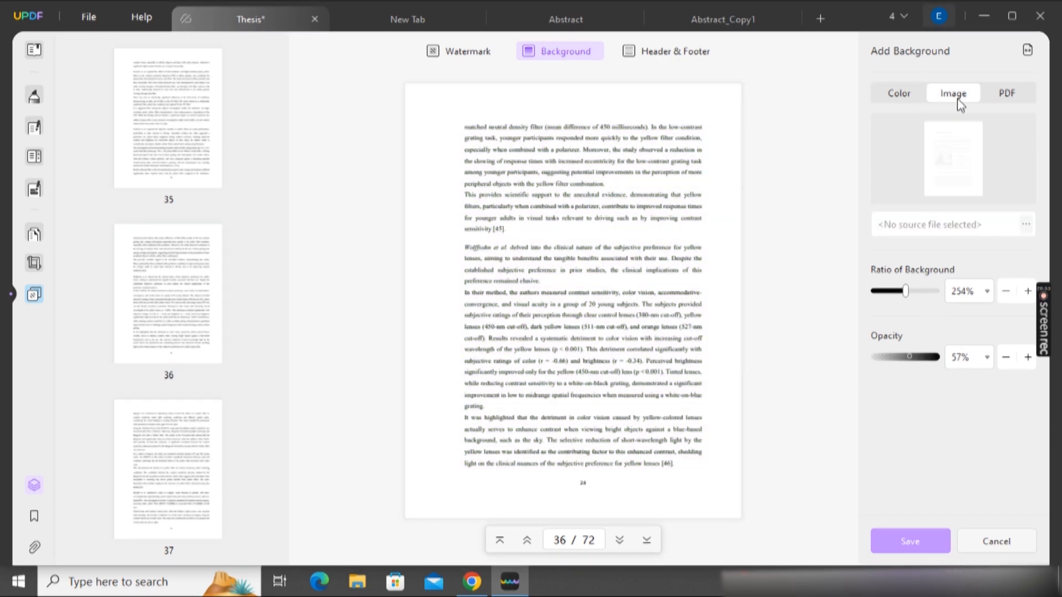
left_click(1024, 224)
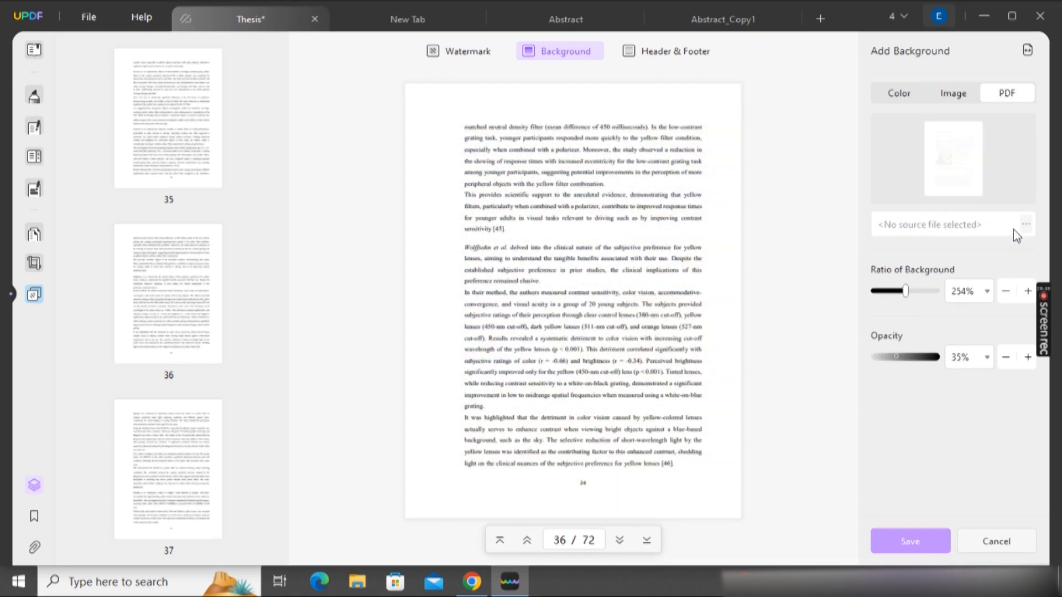
left_click(1013, 230)
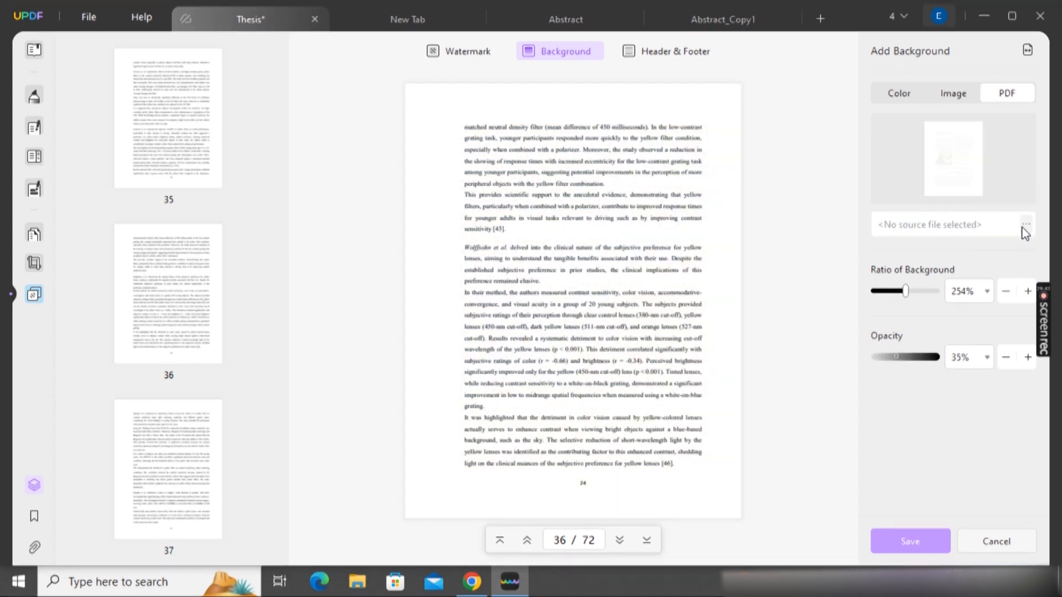
left_click(177, 108)
left_click(398, 347)
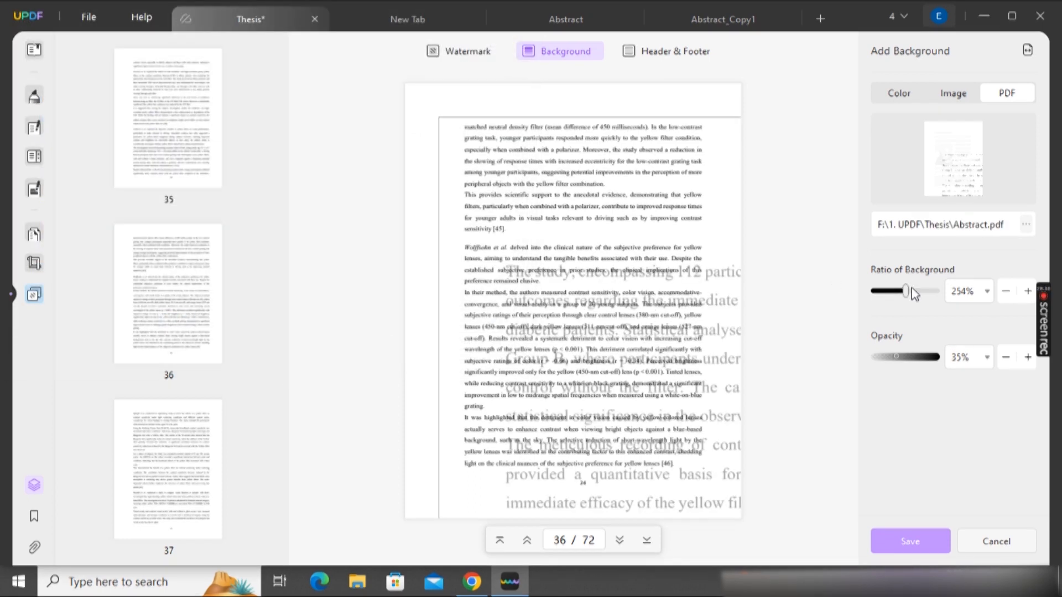
left_click_drag(905, 291, 901, 293)
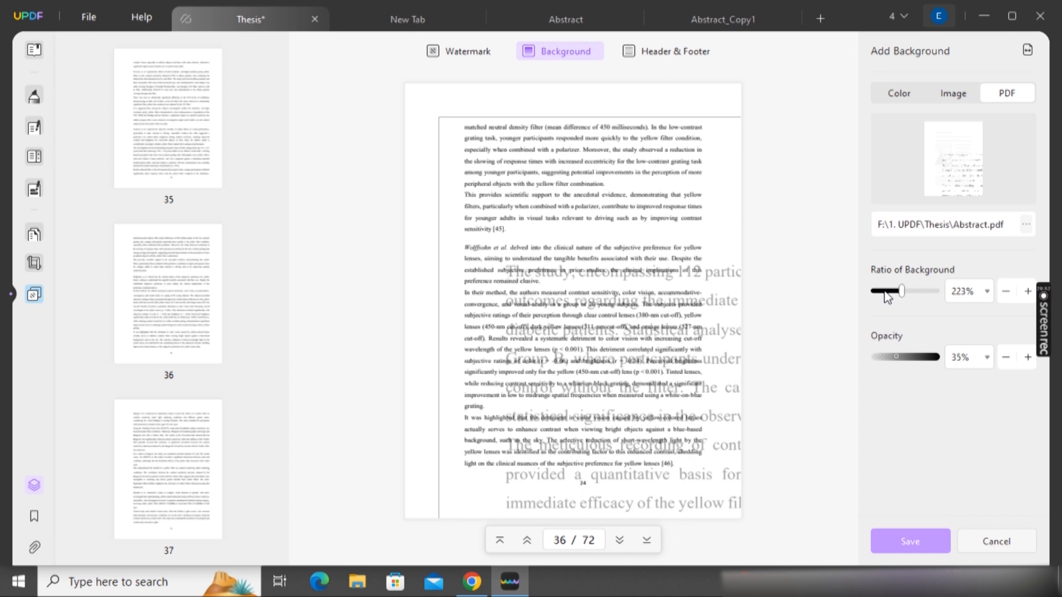
Step: Set up a centred page header reading "UPDF" with a text size of 48pt
left_click(669, 53)
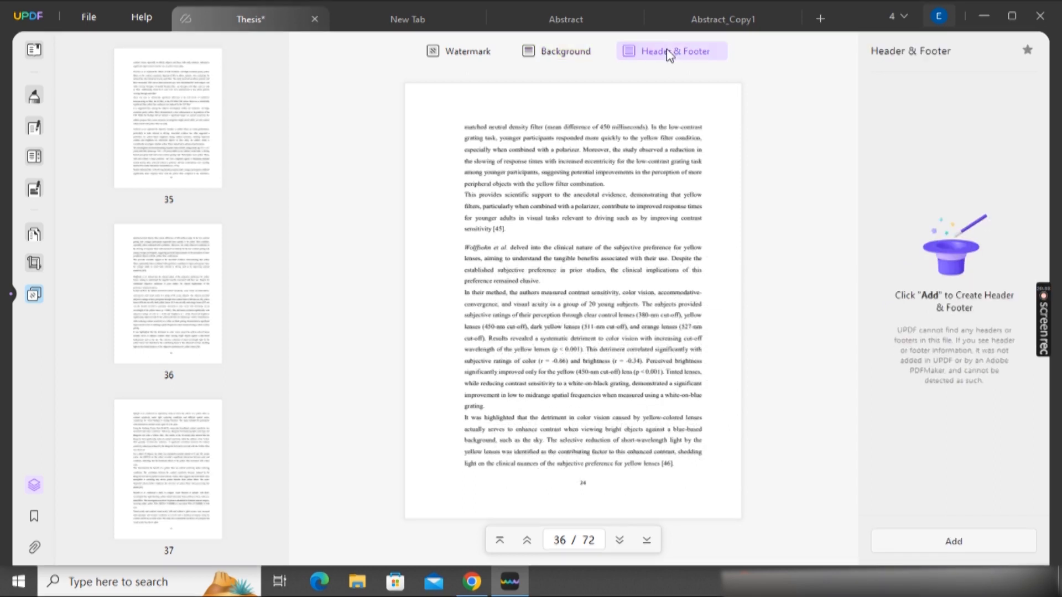
left_click(957, 539)
type("UPDF")
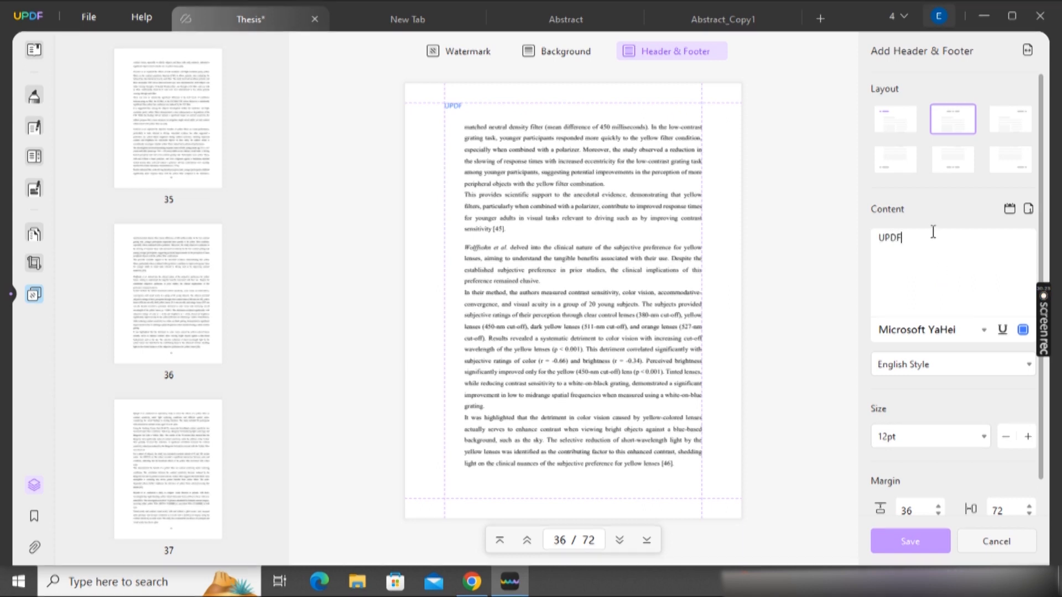
key("Return")
left_click(940, 437)
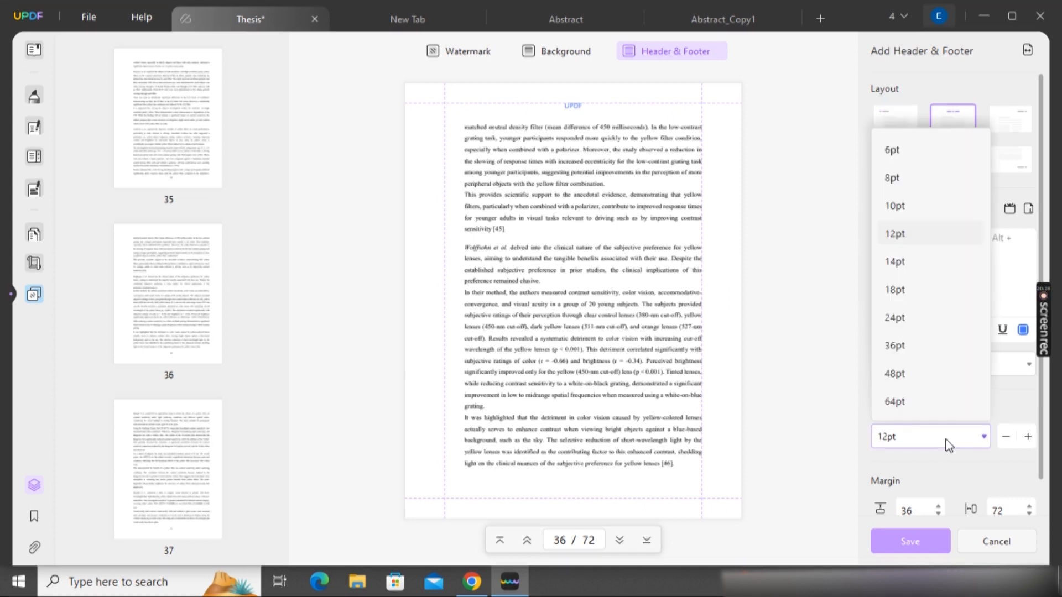
left_click(930, 374)
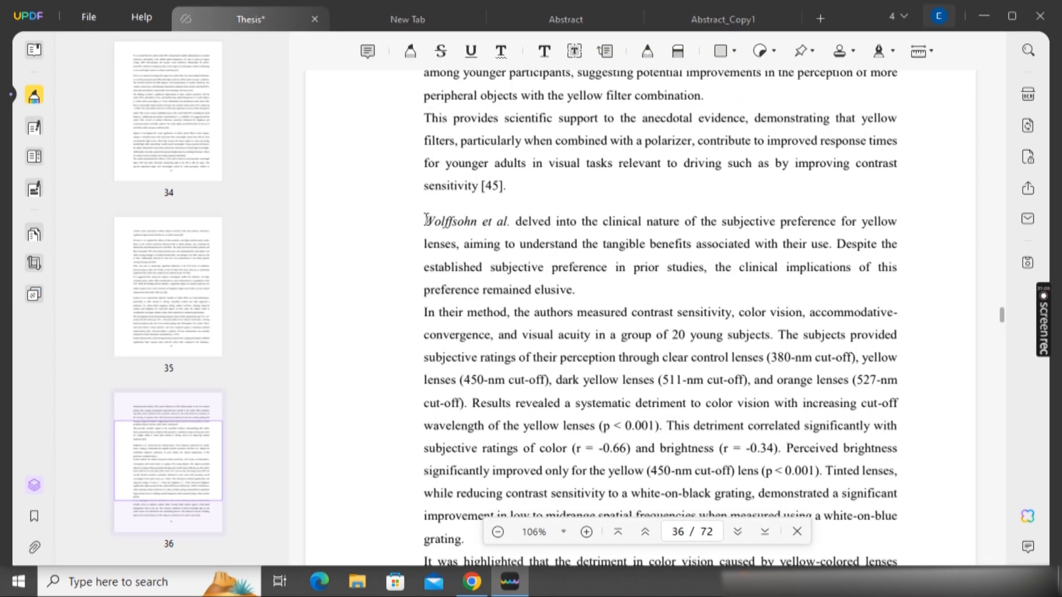
Step: Translate the paragraph following citation [45] on page 36 into French with the AI tool and copy the translation
left_click_drag(425, 220, 577, 288)
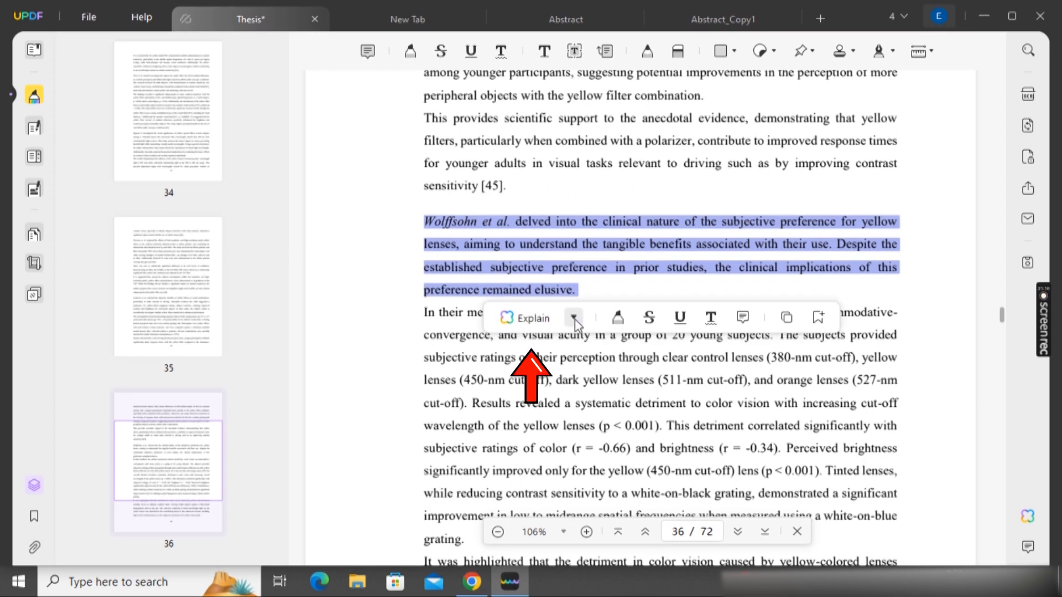
left_click(574, 318)
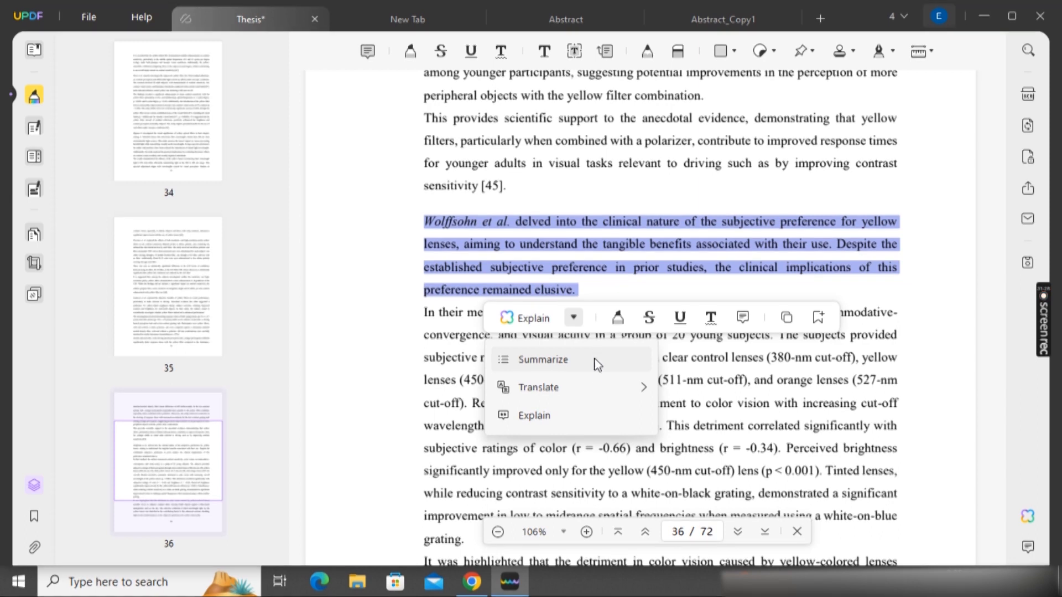
mouse_move(597, 397)
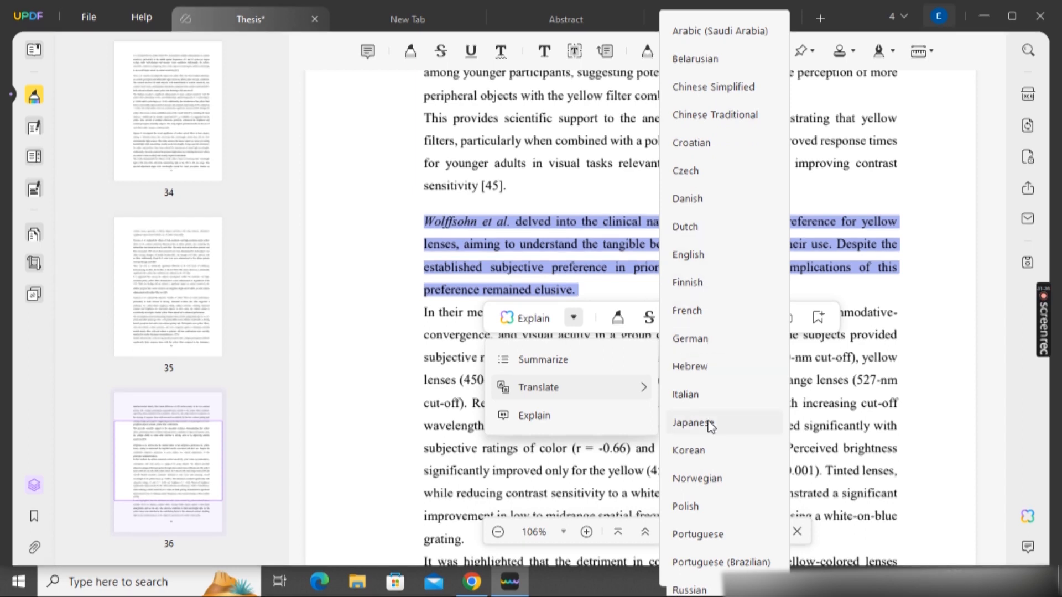
scroll(707, 489, "down", 3)
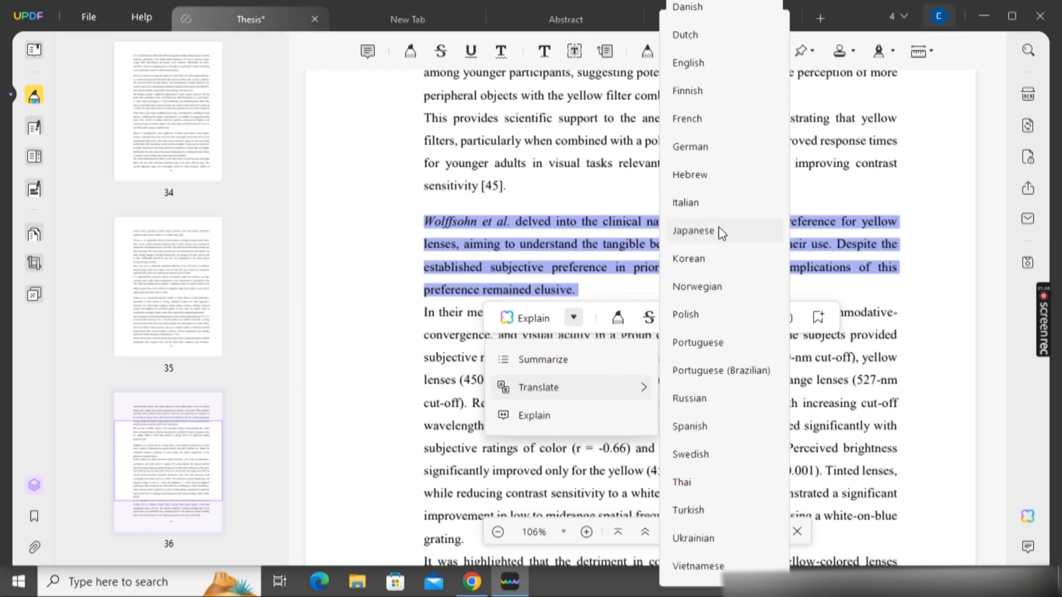
left_click(694, 120)
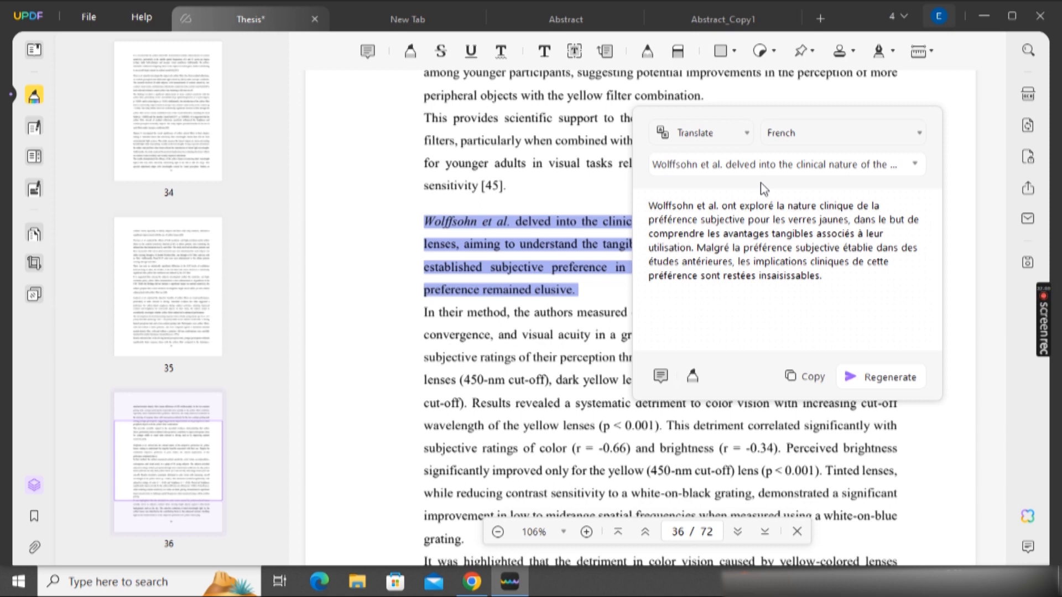
left_click(808, 381)
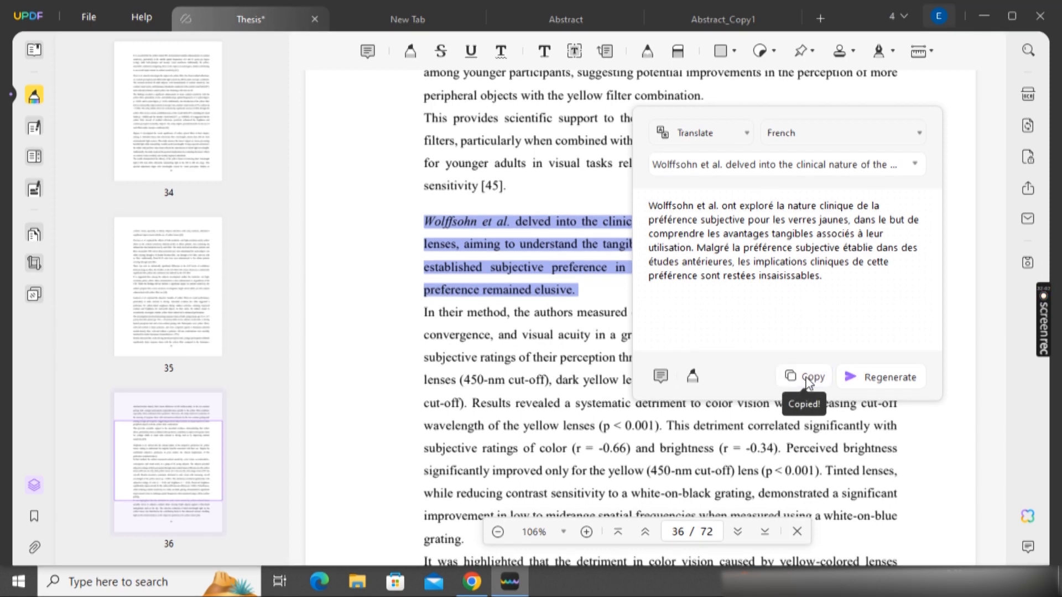
Step: Switch to Chrome and paste the French translation into Google's French-to-English translator
left_click(471, 582)
right_click(233, 314)
left_click(279, 182)
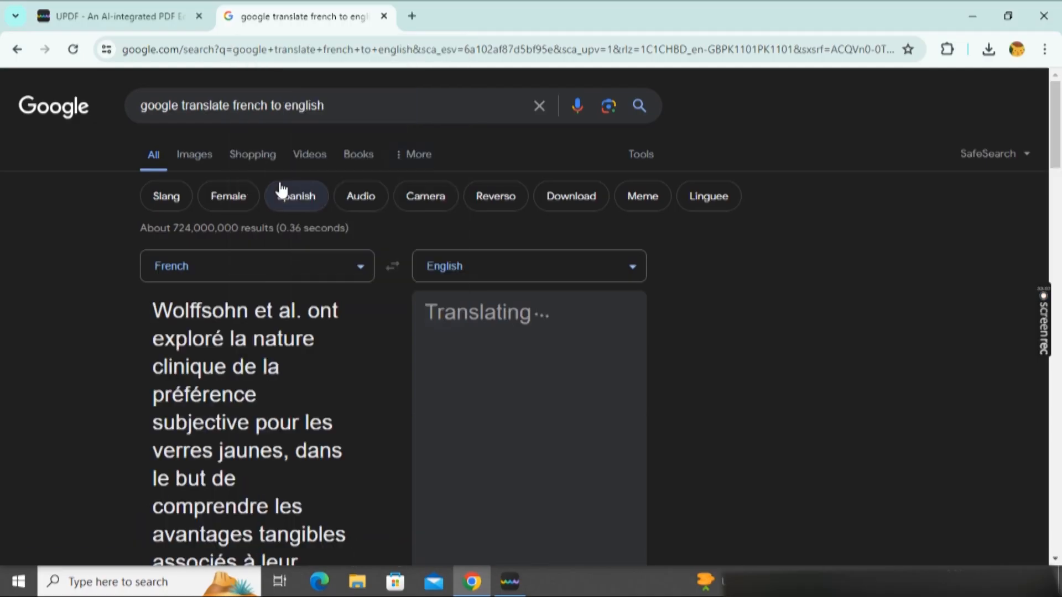
Step: Compare the English back-translation in Chrome with the original paragraph on page 36 in UPDF
left_click_drag(1055, 151, 1059, 179)
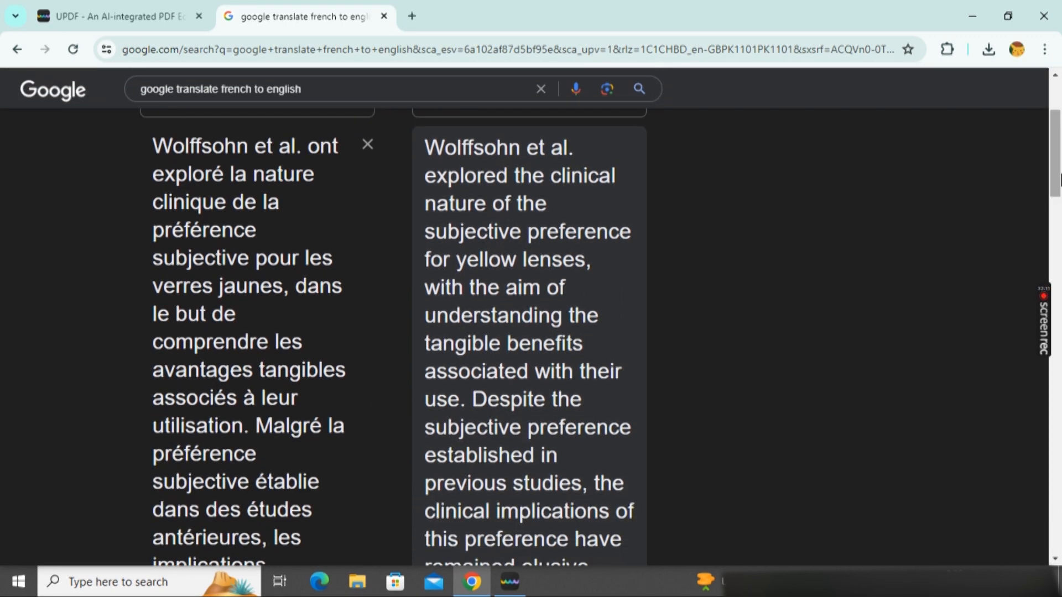
left_click_drag(422, 149, 562, 484)
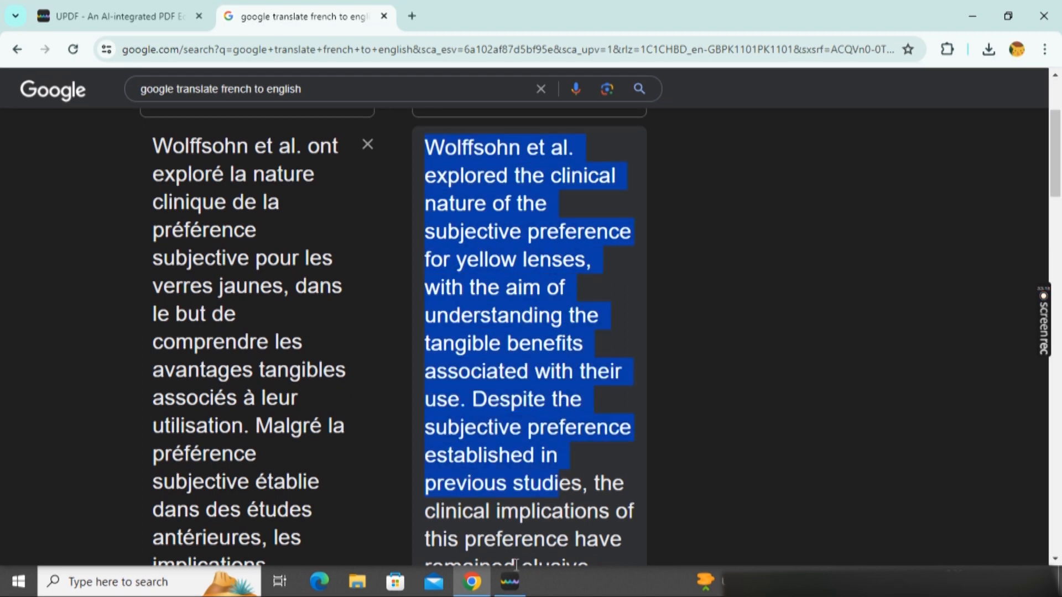
left_click(509, 582)
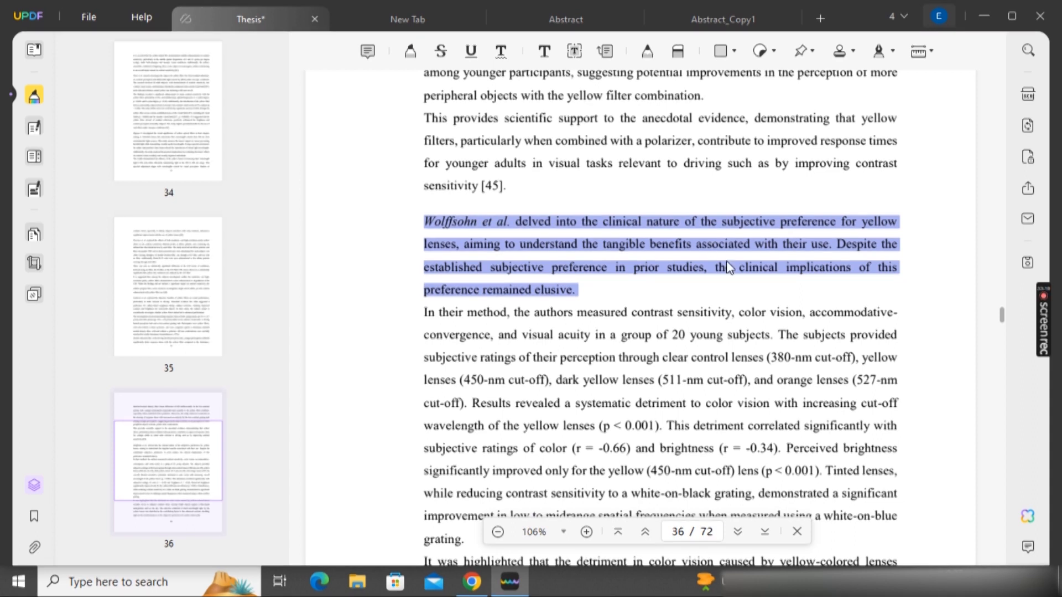
left_click(474, 590)
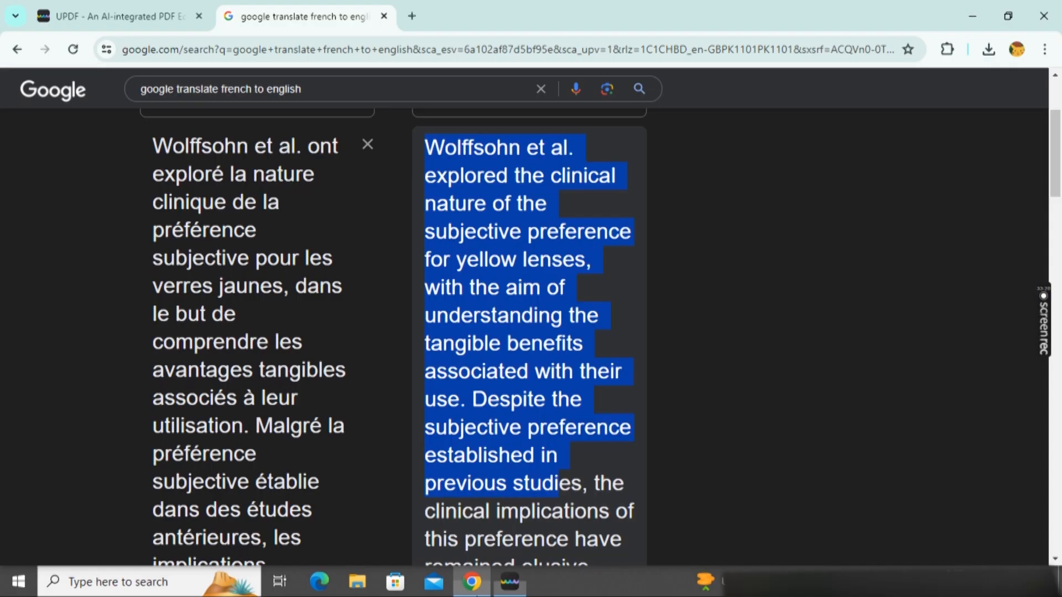
left_click(475, 591)
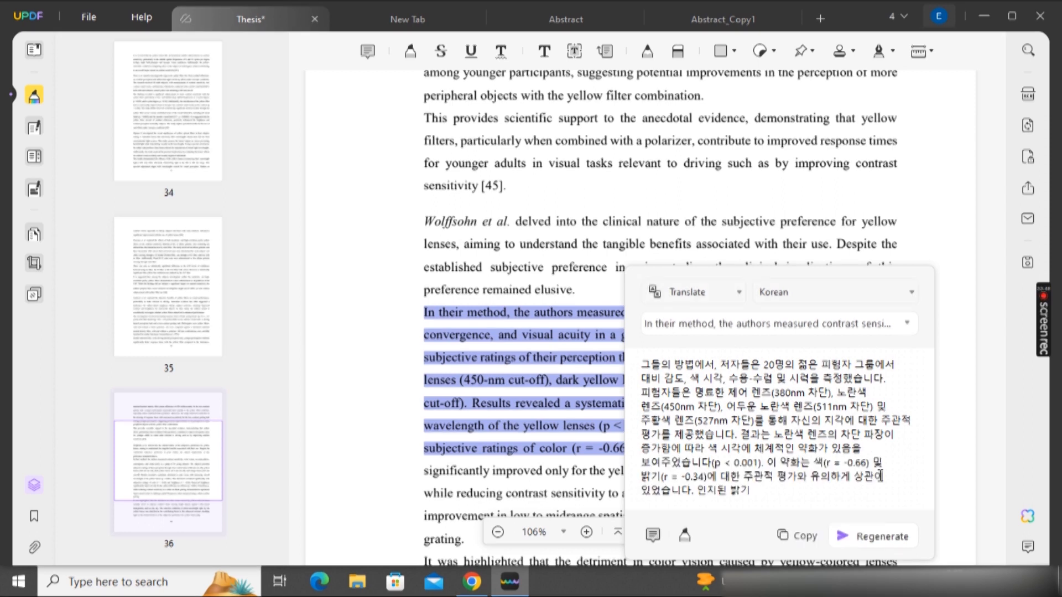
Step: Summarize the paragraph on page 37 beginning "For a subset of subjects" with the AI tool
left_click(807, 294)
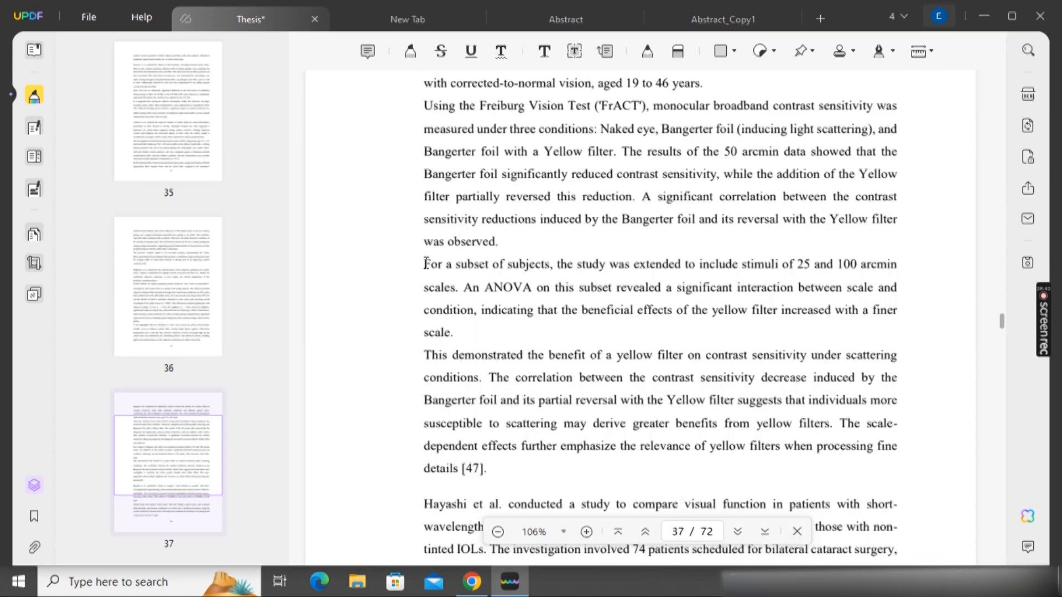
left_click_drag(423, 264, 538, 322)
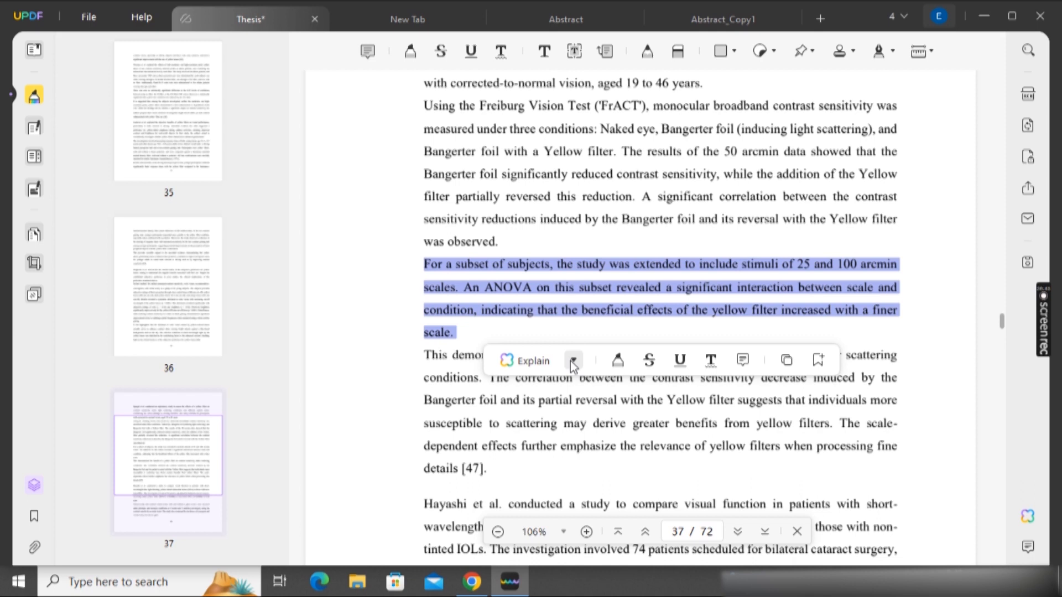
left_click(573, 360)
left_click(578, 403)
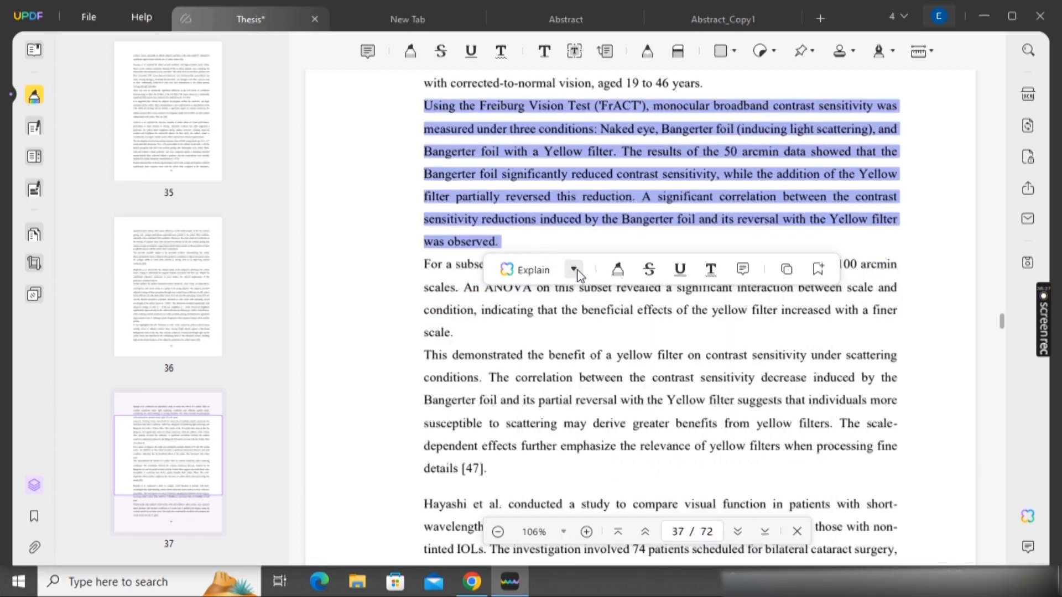
Step: Get an AI explanation of the page 37 paragraph beginning "Using the Freiburg Vision Test" and close it
left_click(575, 269)
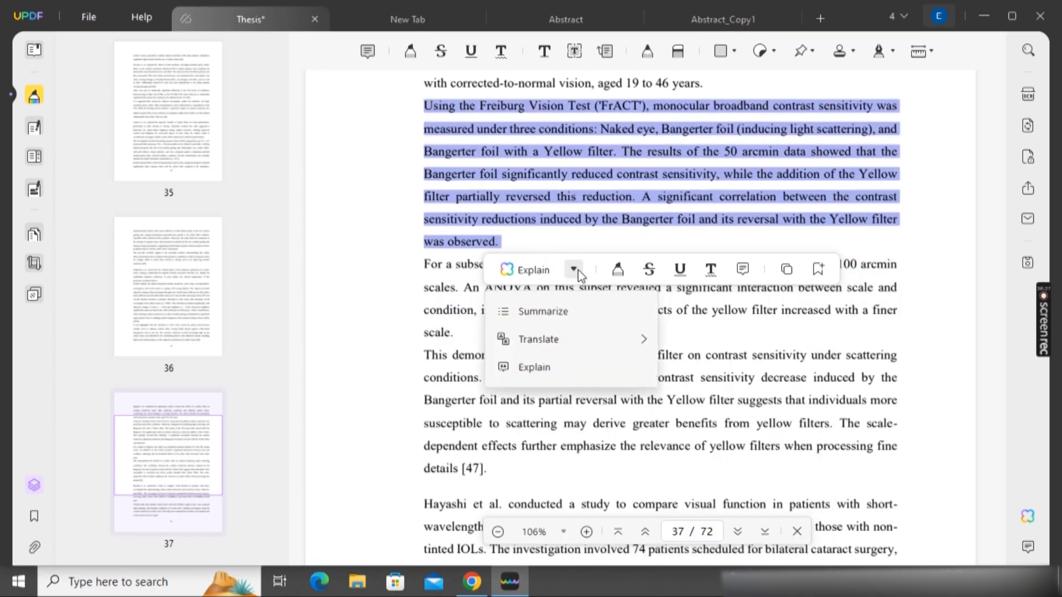
left_click(550, 372)
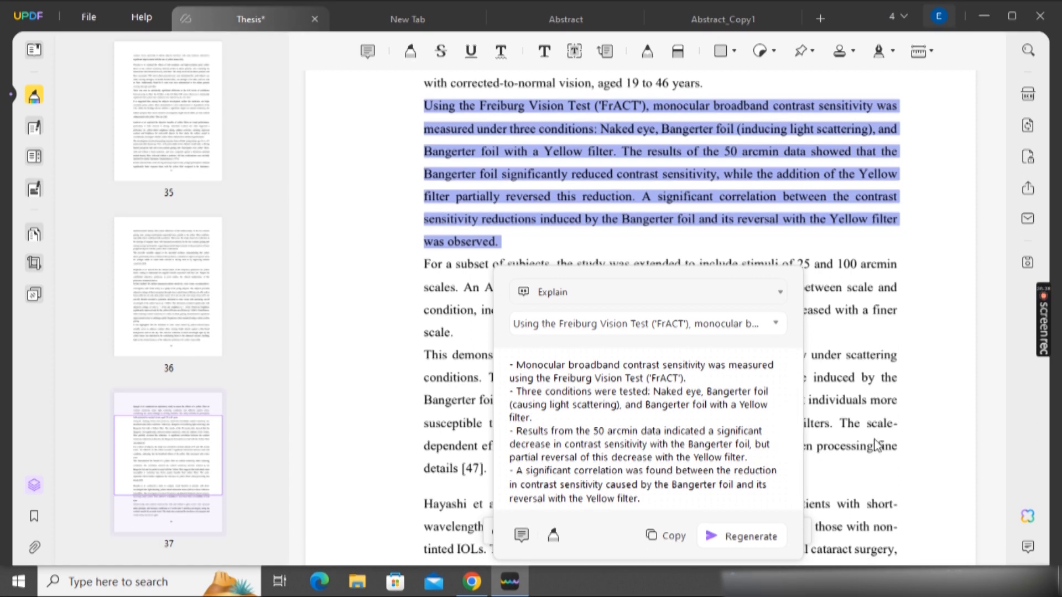
left_click(909, 439)
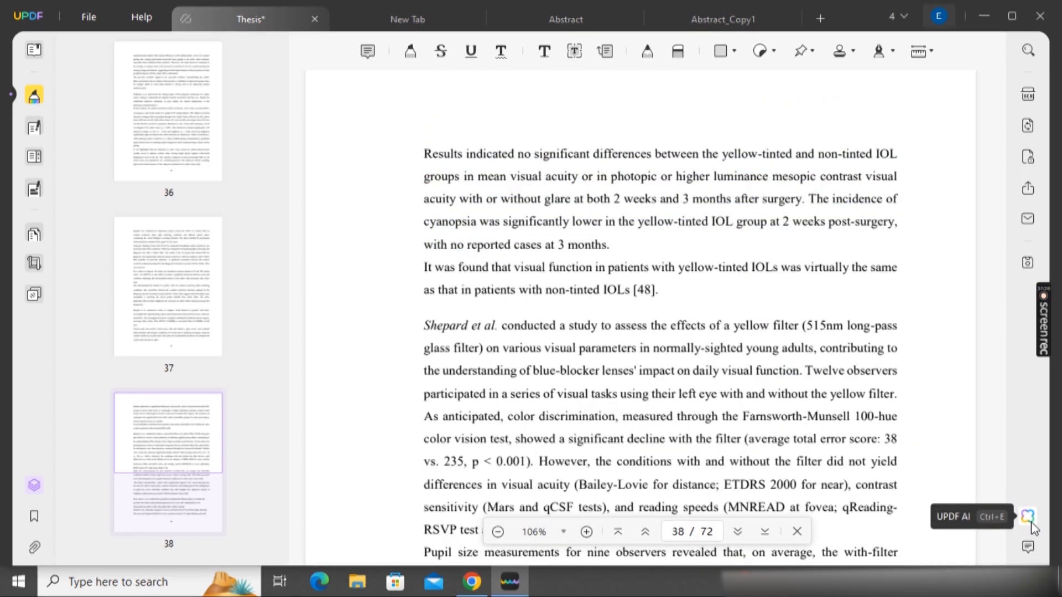
Step: Ask the AI assistant "what is this topic about?" on the uploaded thesis, and "What is the capital of USA?" in general chat
left_click(1028, 517)
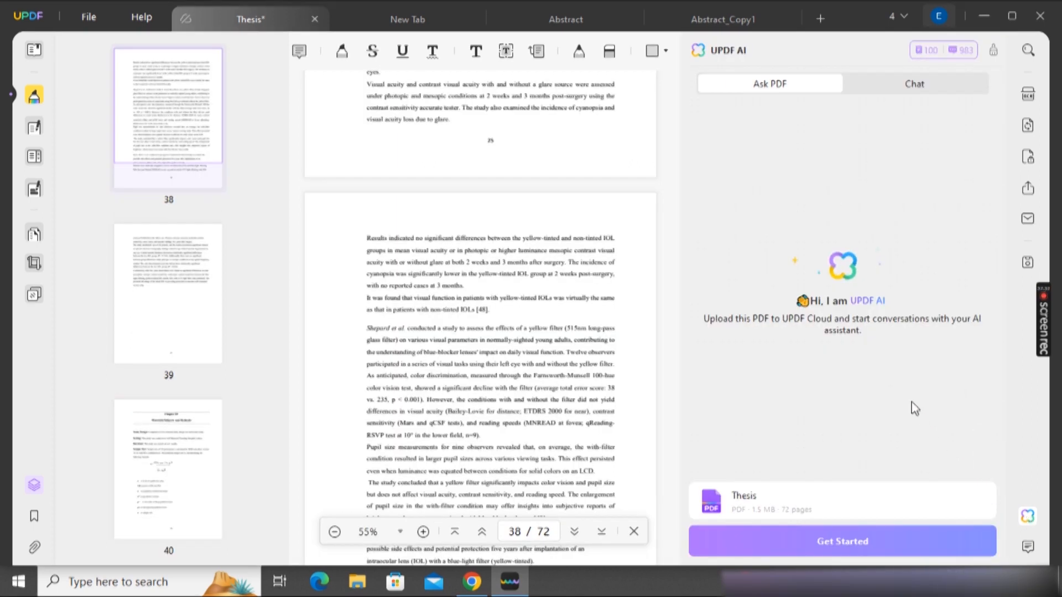
left_click(840, 542)
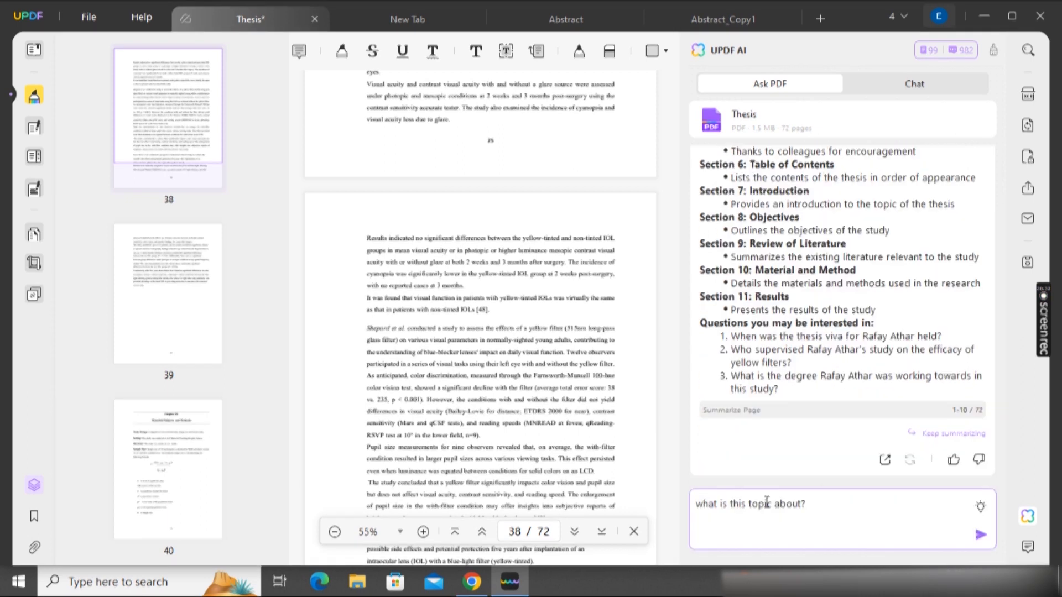
key("Return")
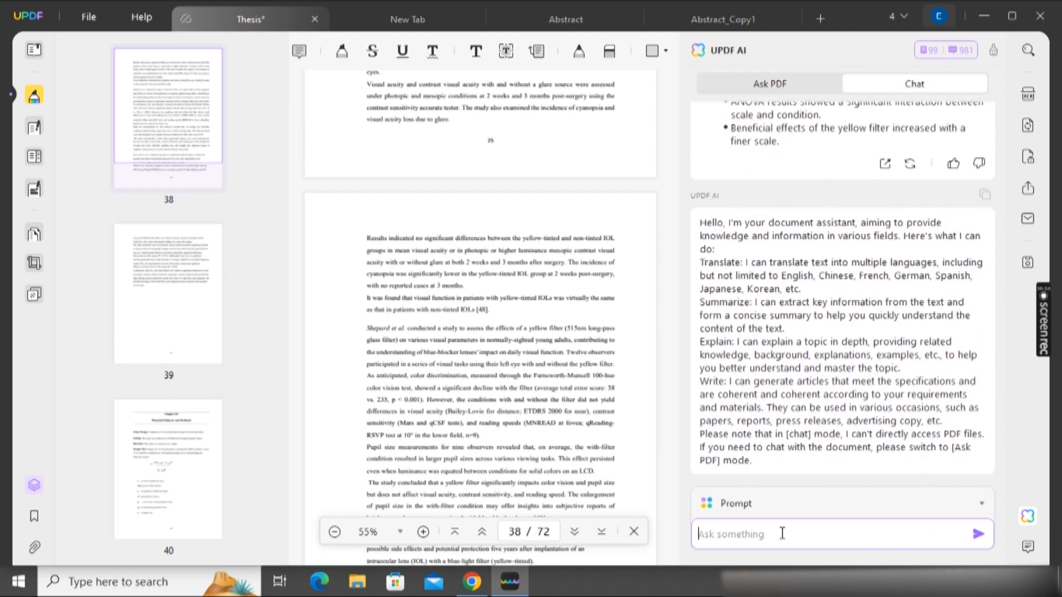
type("What is the capital of USA?")
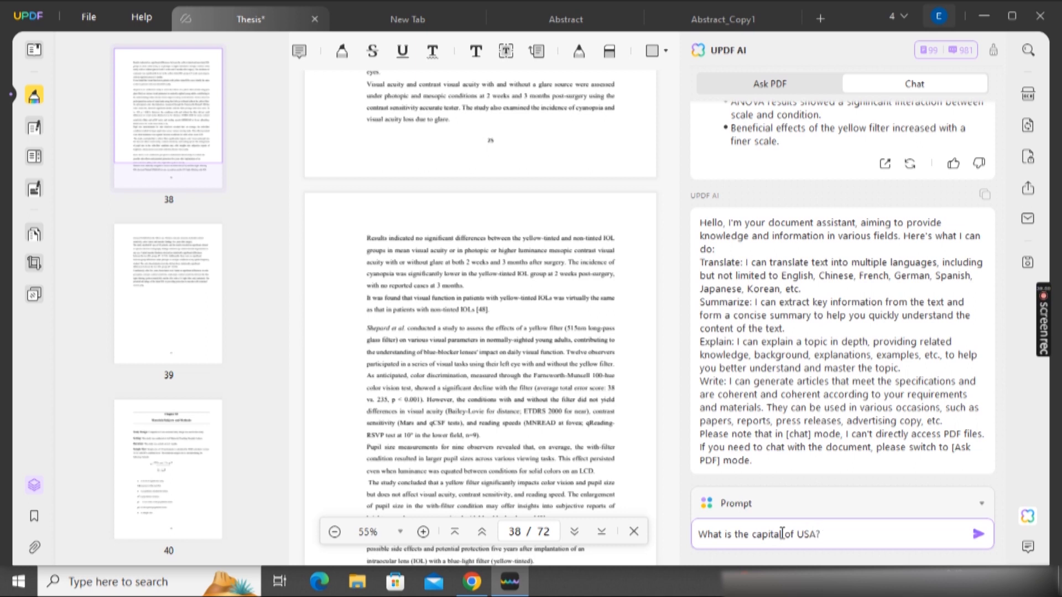
key("Return")
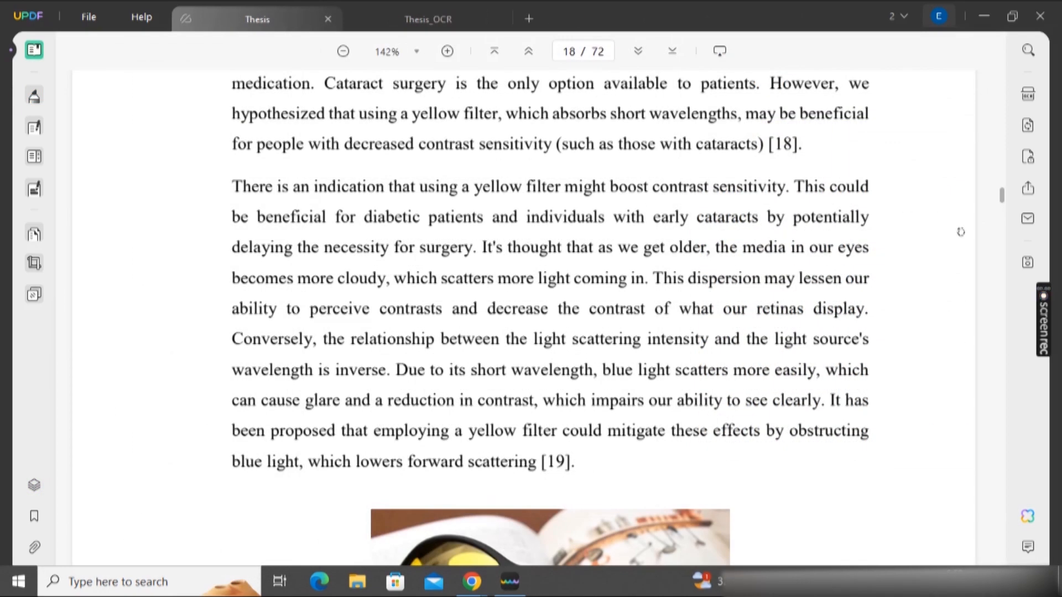
Step: Start OCR on the thesis as a Searchable PDF with the "Text over the page image" layout
left_click(1028, 96)
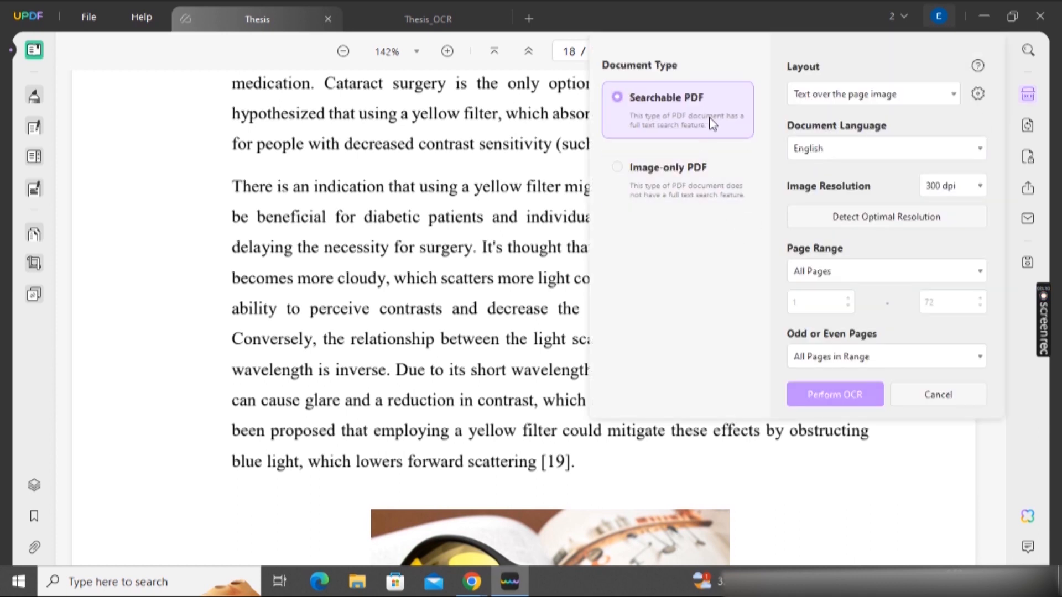
left_click(622, 175)
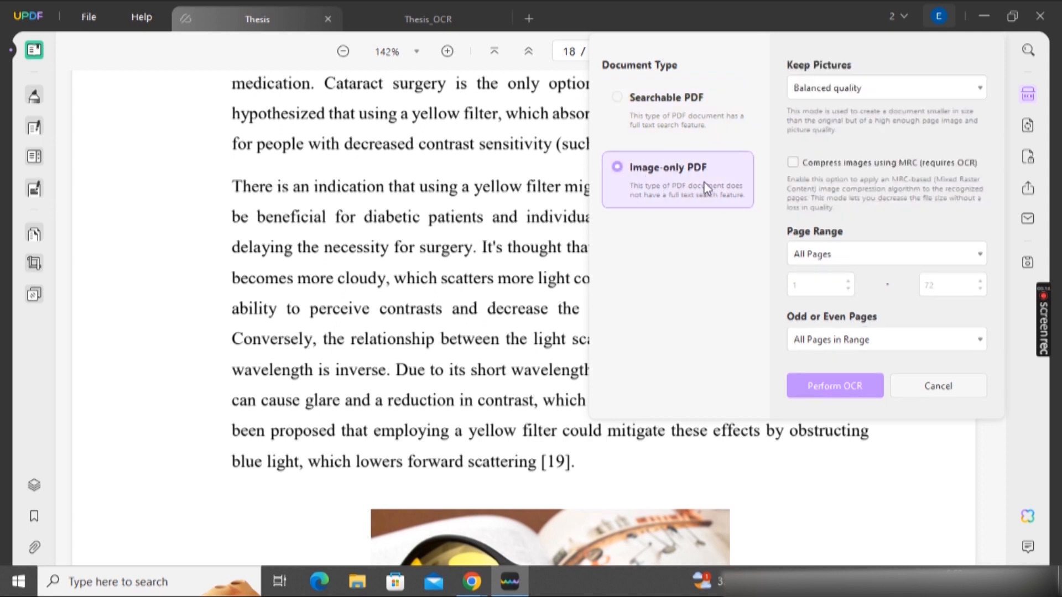
left_click(622, 102)
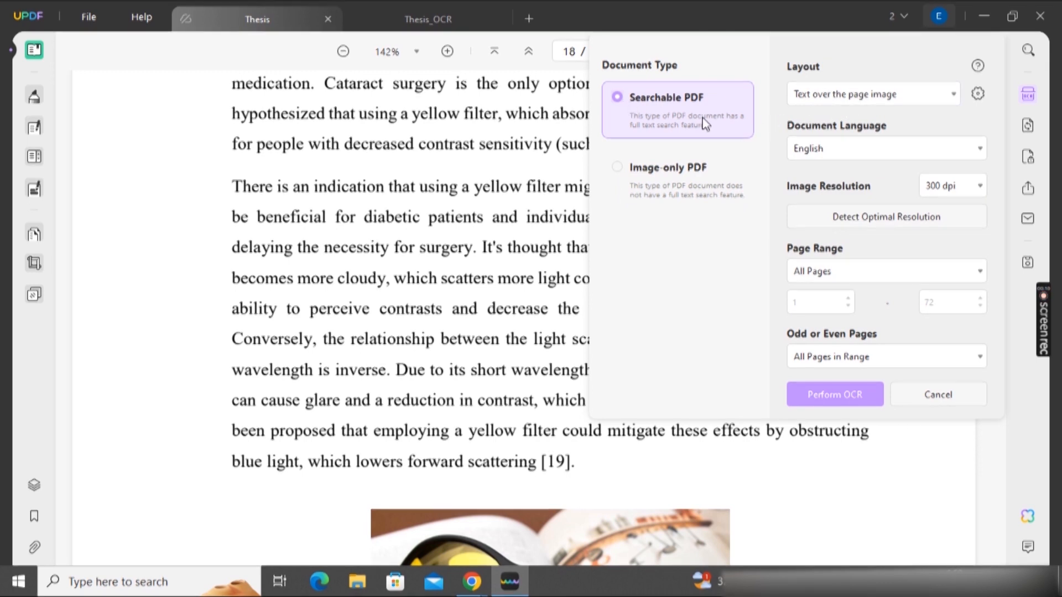
left_click(623, 176)
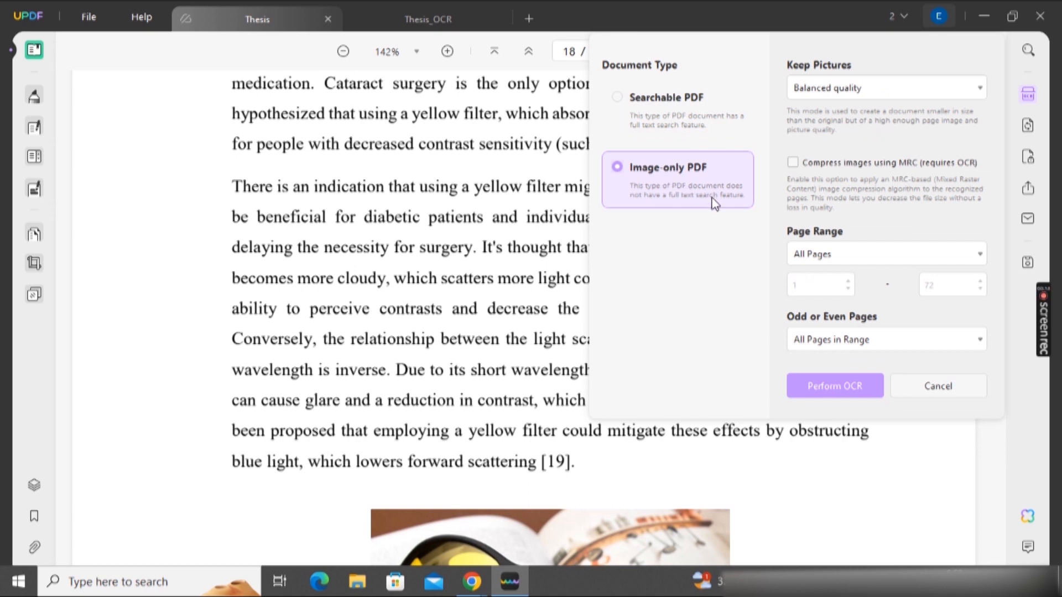
left_click(622, 103)
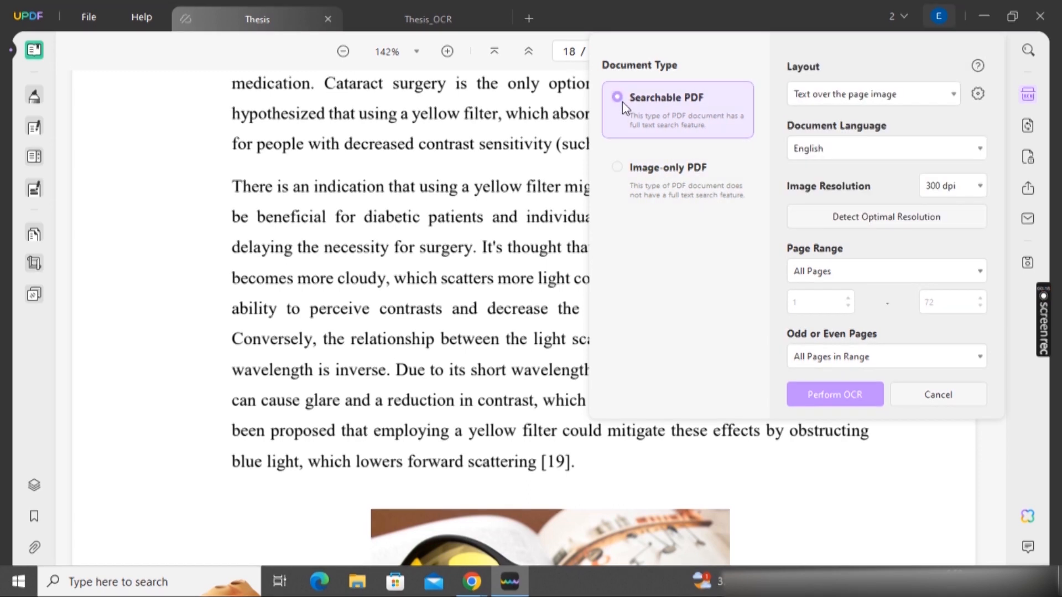
left_click(879, 98)
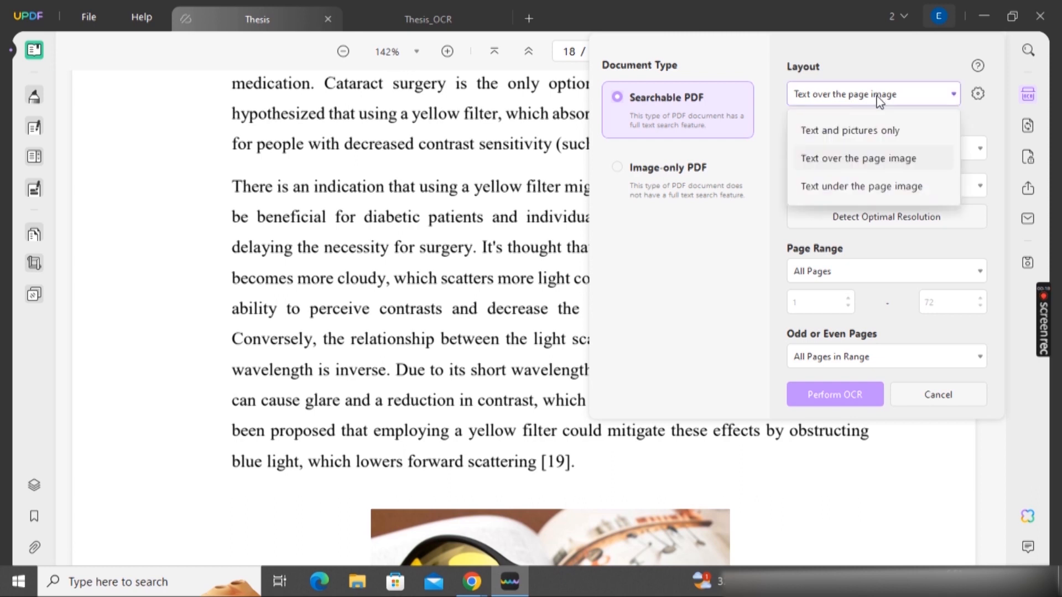
left_click(886, 158)
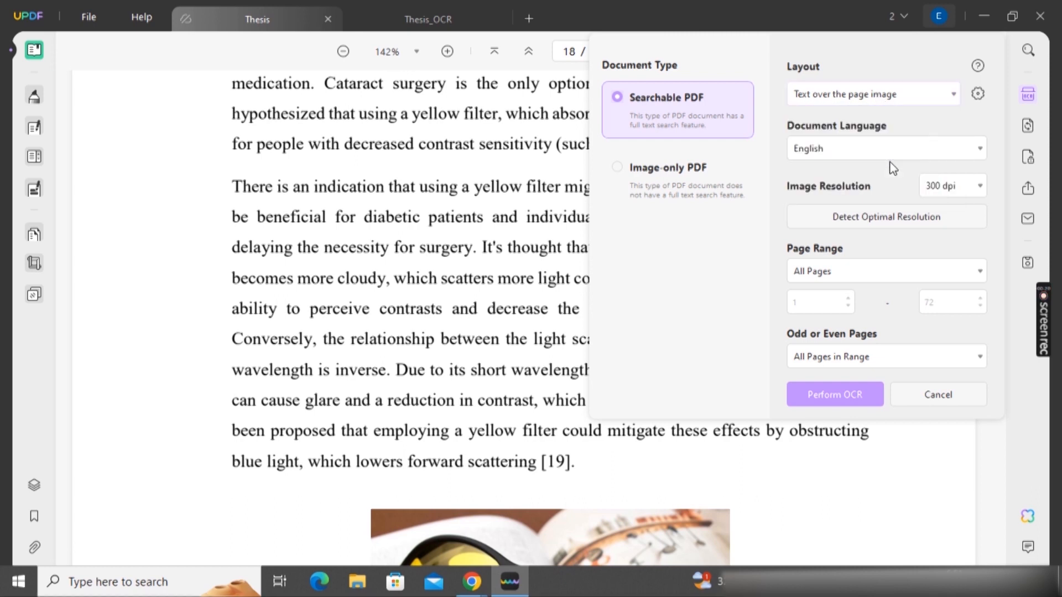
Step: Examine the OCR layout settings for keeping pictures, MRC image compression, page numbers, headers, footers and colors
left_click(978, 95)
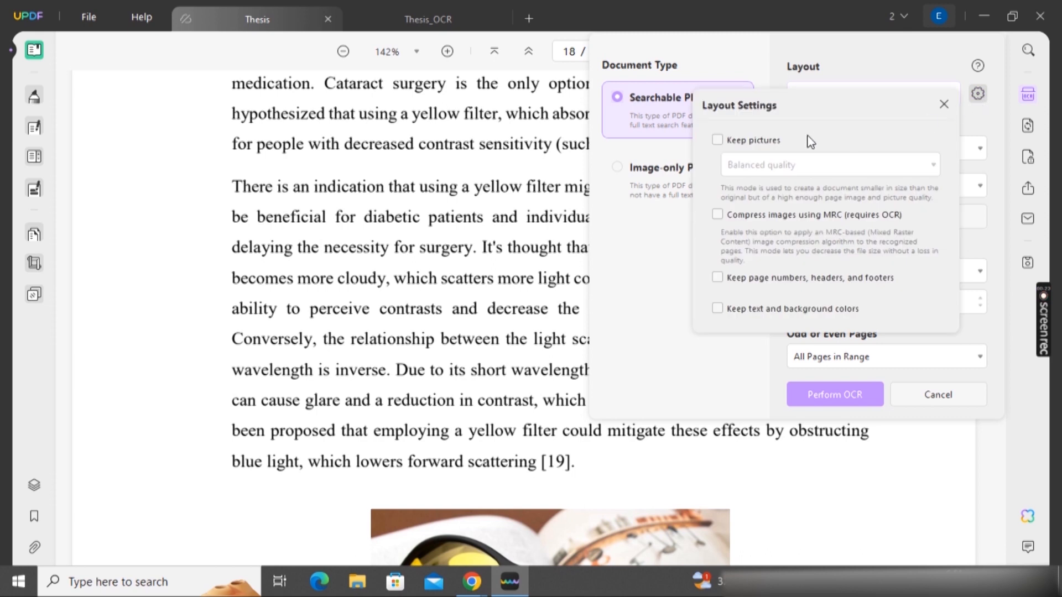
left_click(719, 140)
left_click(718, 217)
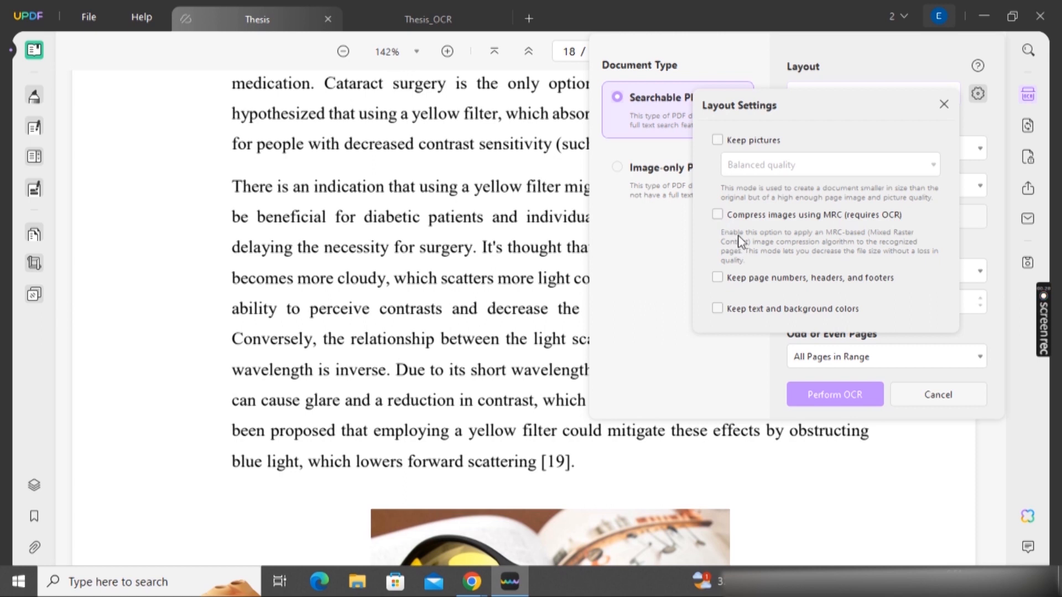
left_click(680, 263)
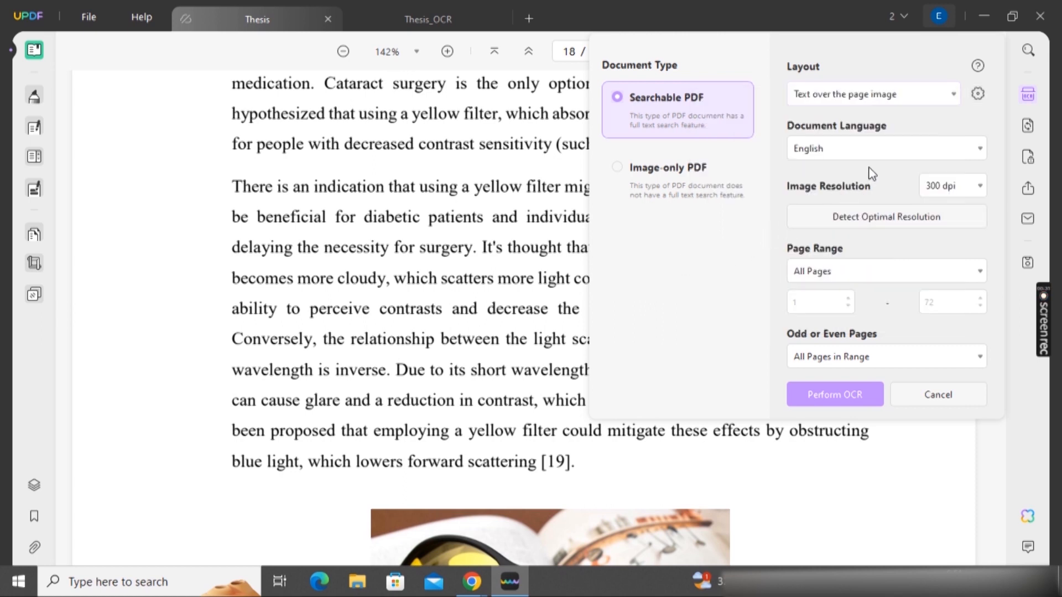
Step: Keep English as the OCR language, set the image resolution to 300 dpi and the page range to Current Page
left_click(879, 151)
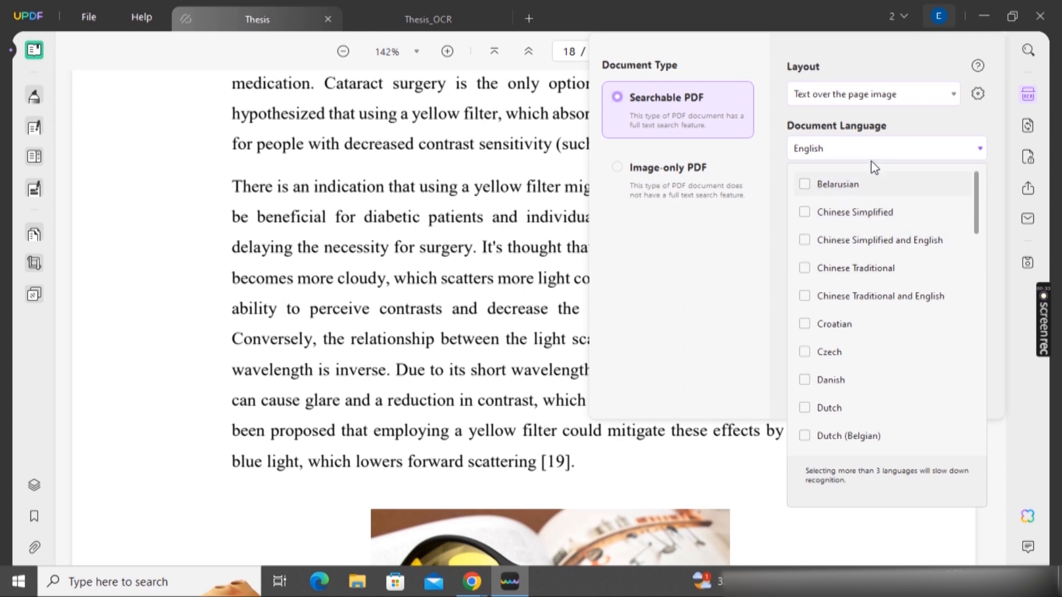
left_click(887, 158)
left_click(974, 191)
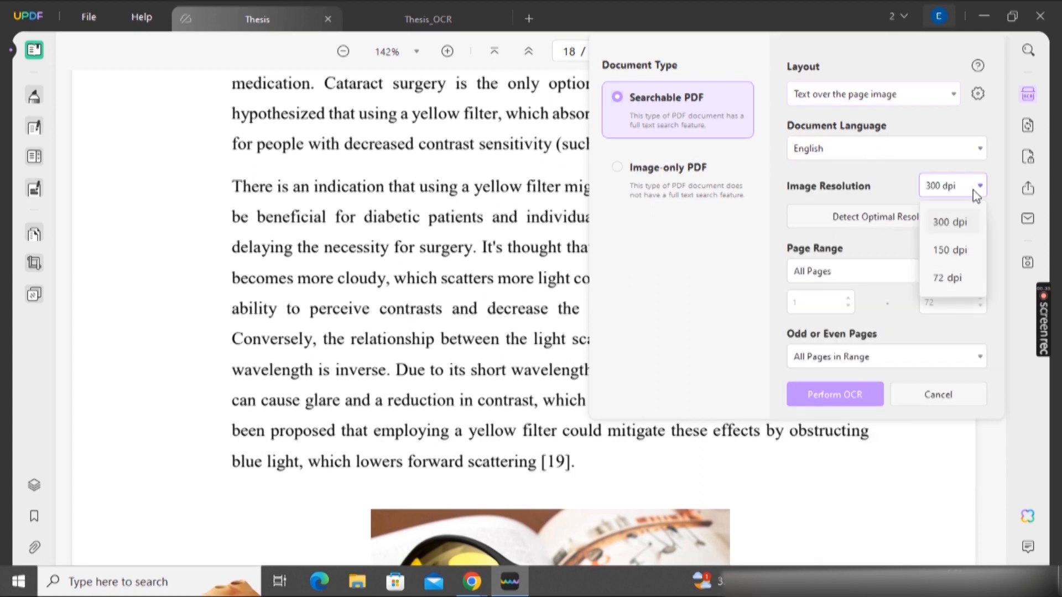
left_click(946, 219)
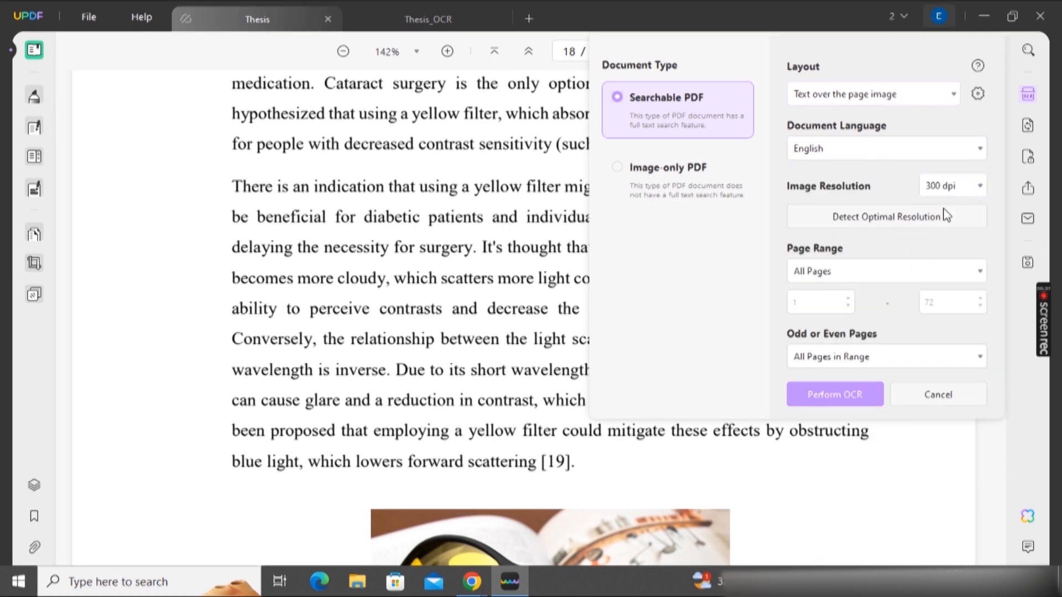
left_click(886, 271)
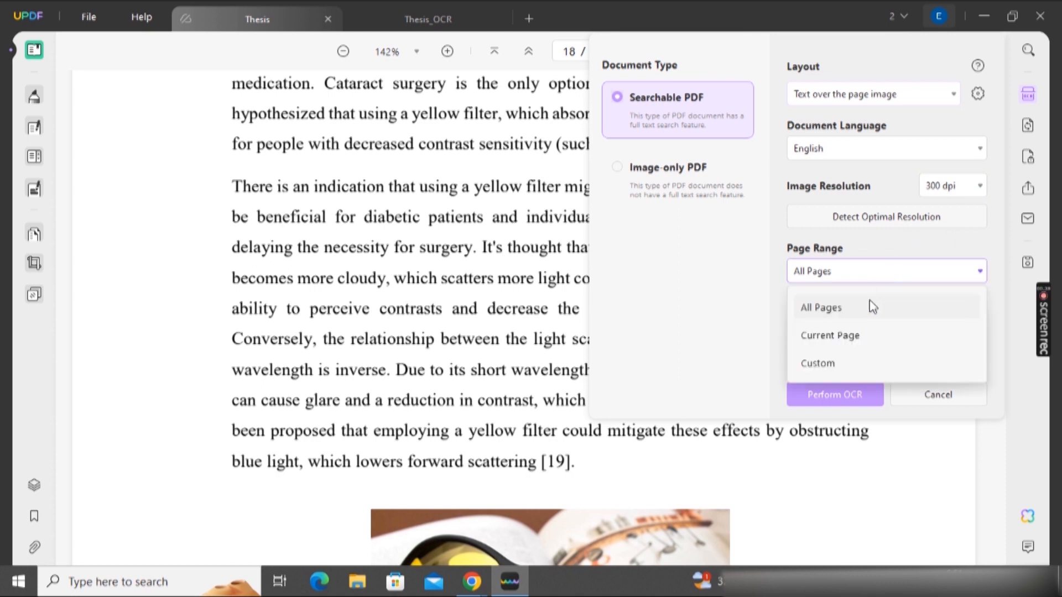
left_click(866, 339)
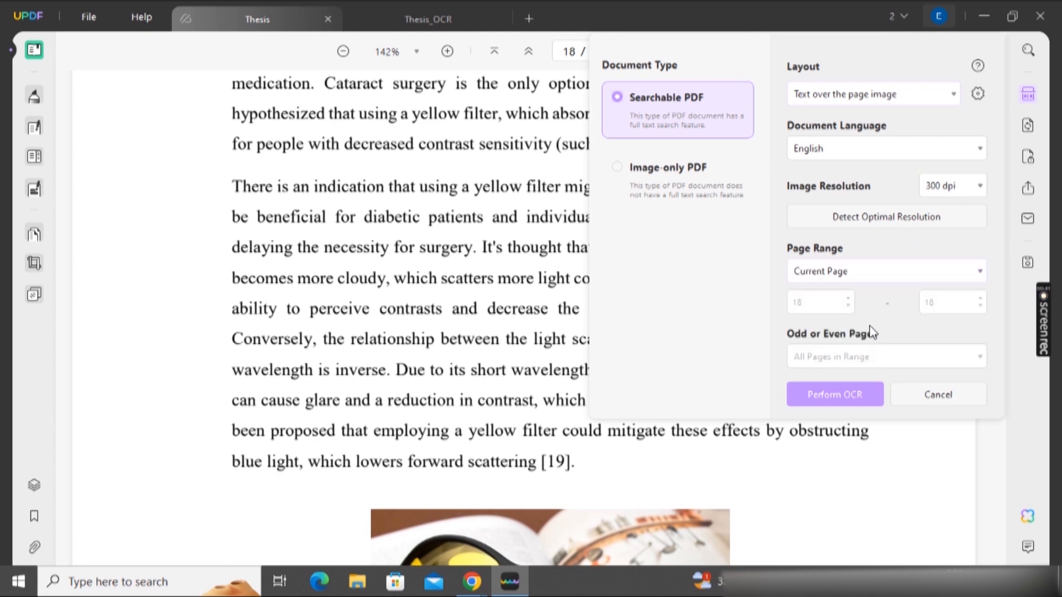
Step: Perform the OCR and save the result in the Thesis folder as "Thesis_OCR 1"
left_click(843, 399)
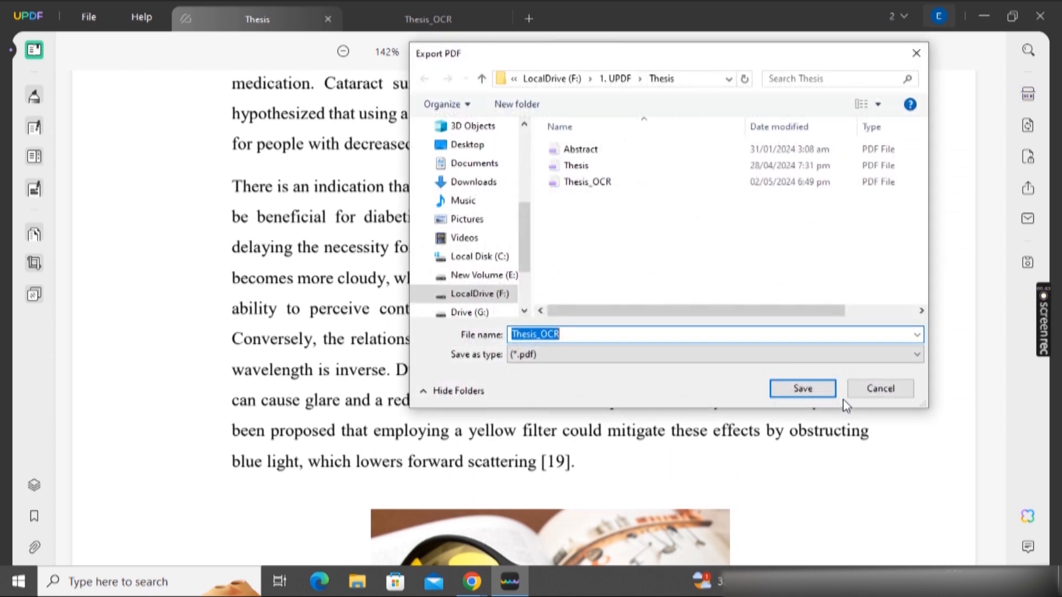
key("End")
type("1")
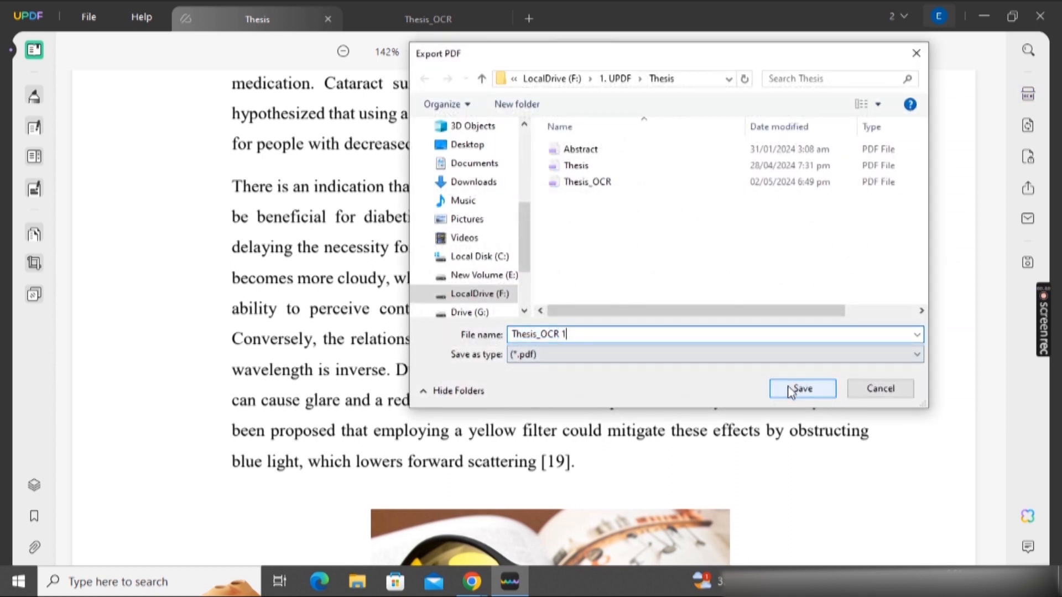
left_click(791, 388)
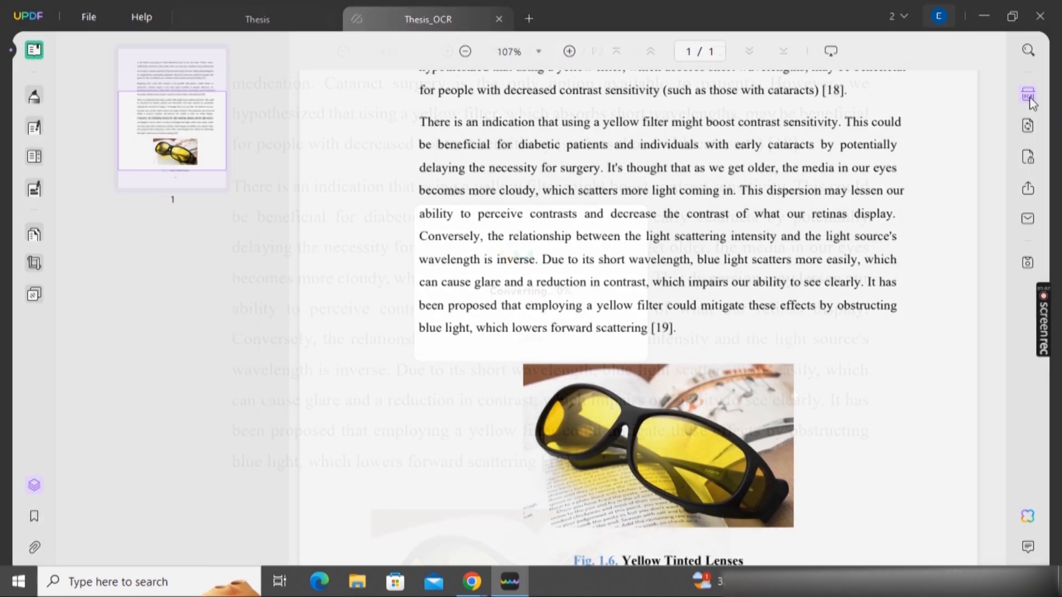
Step: Convert the current page of Thesis_OCR to an image-only PDF with high-quality pictures, saved as Thesis_OCR_OCR
left_click(1028, 97)
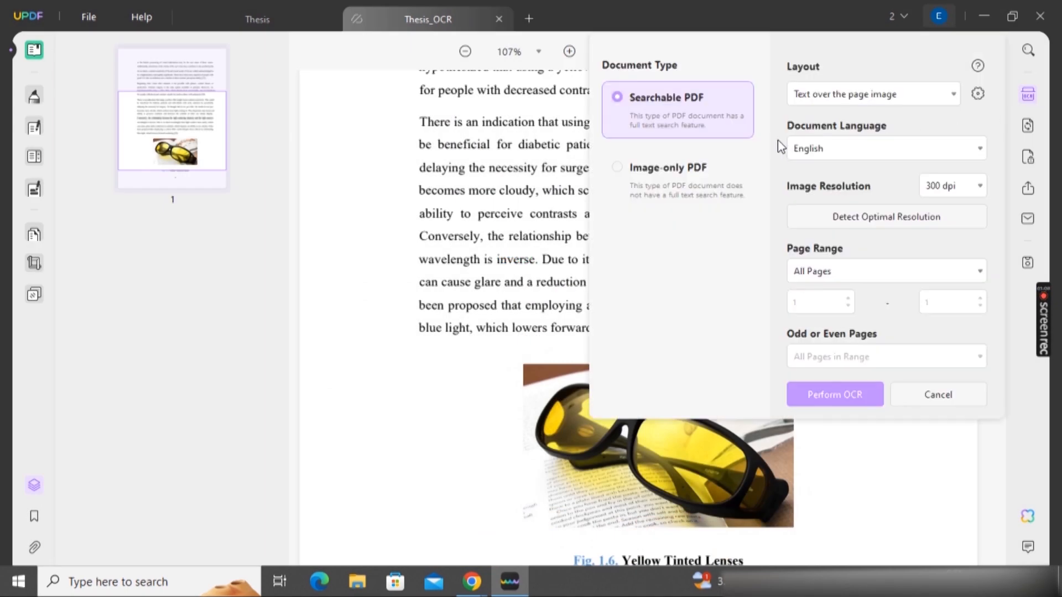
left_click(628, 176)
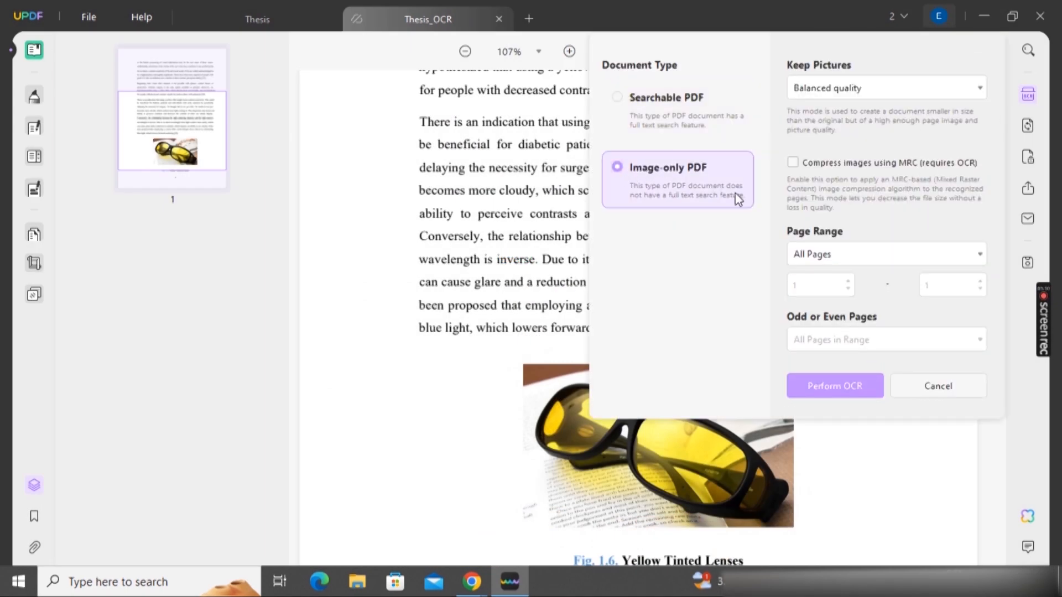
left_click(860, 95)
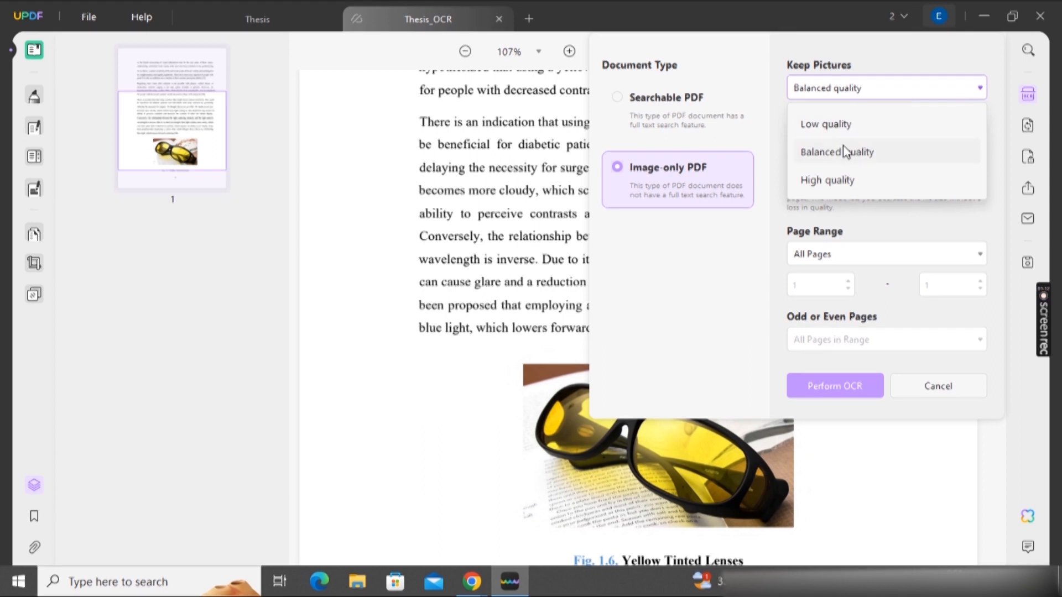
left_click(840, 182)
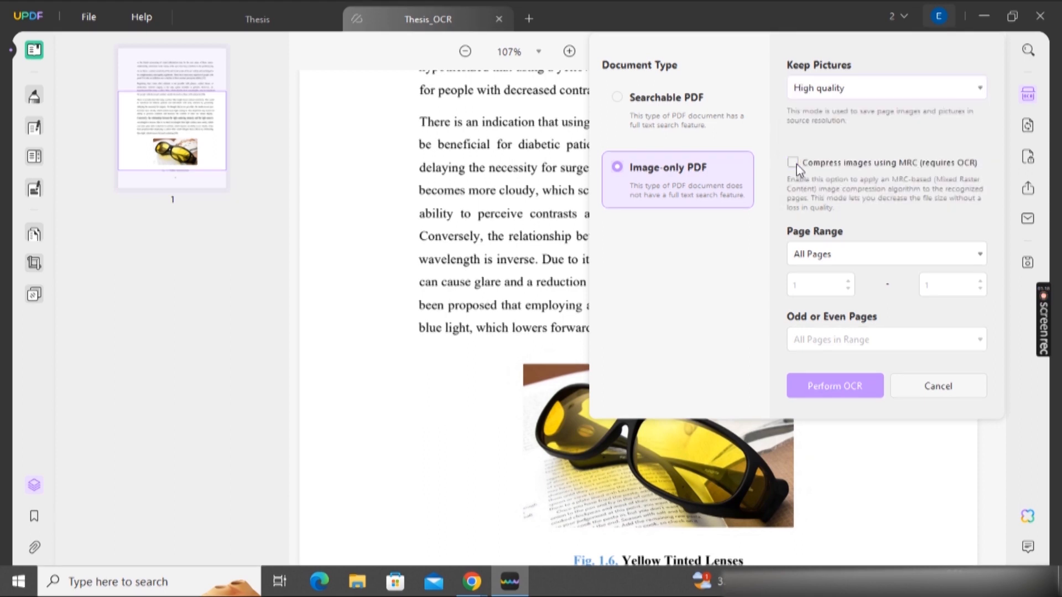
left_click(887, 255)
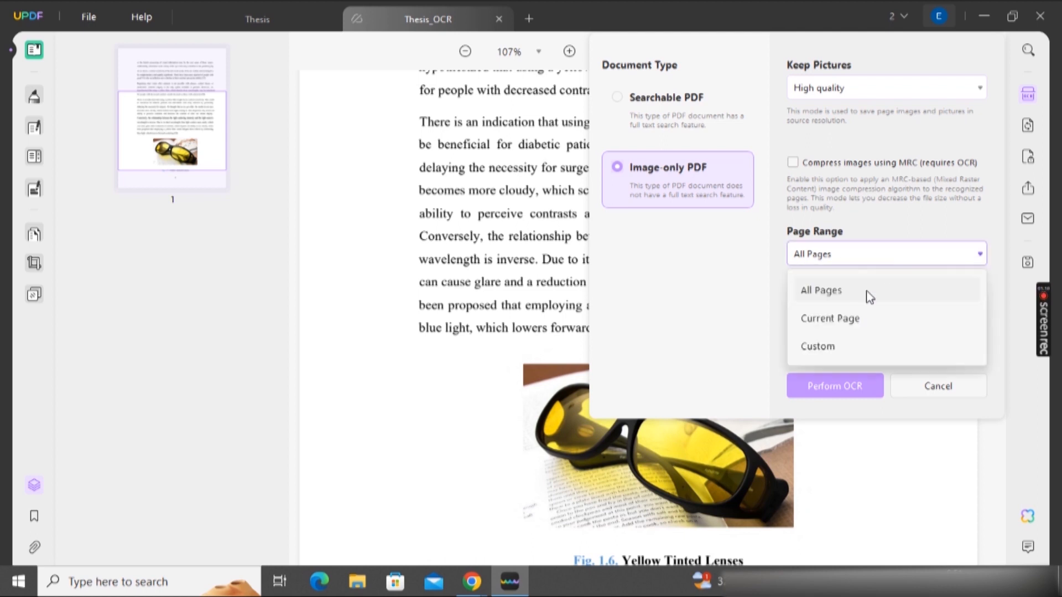
left_click(848, 323)
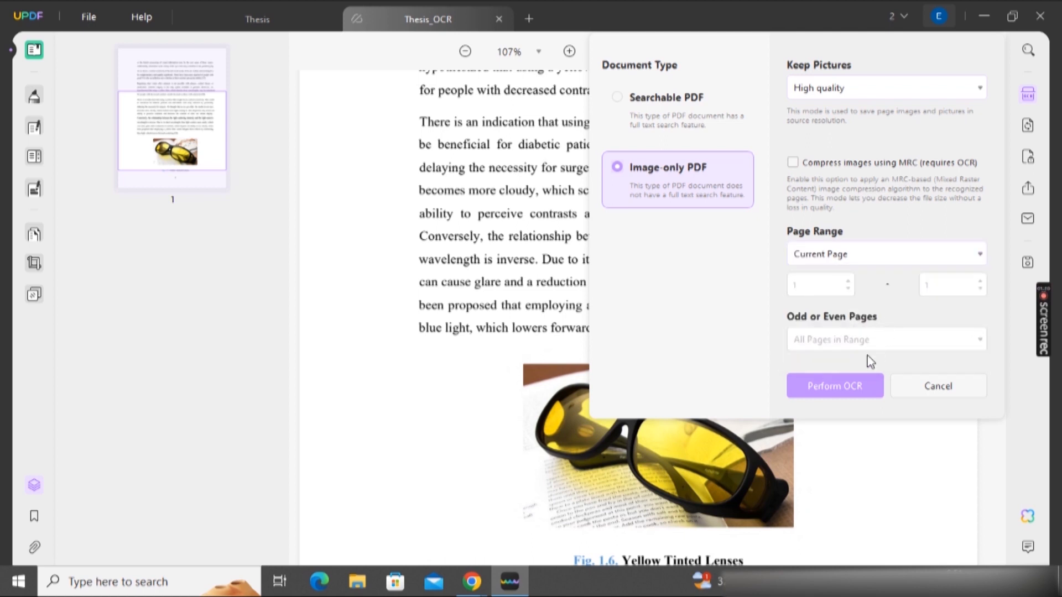
left_click(843, 382)
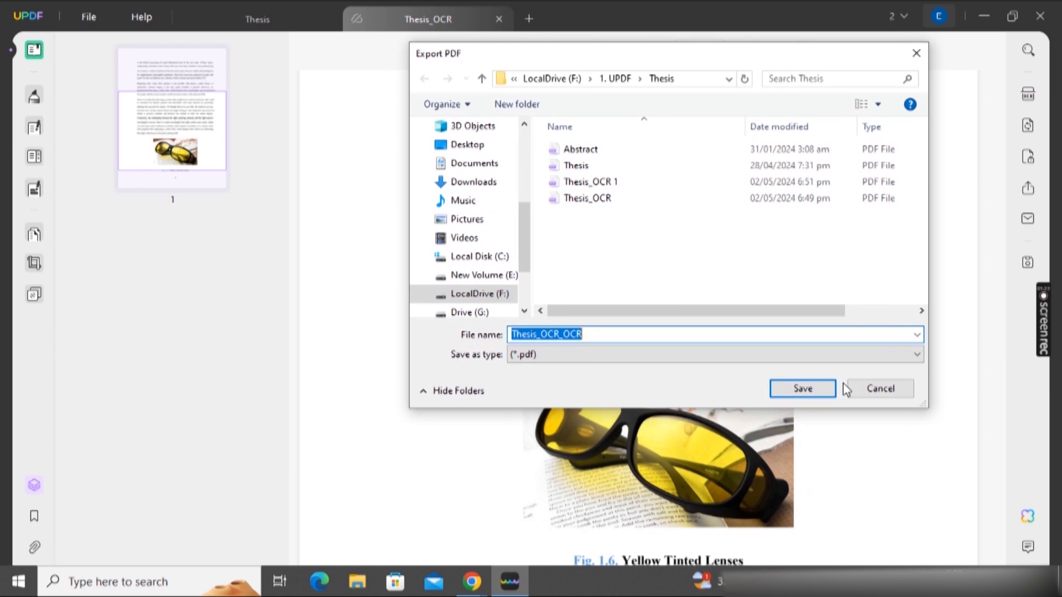
left_click(798, 391)
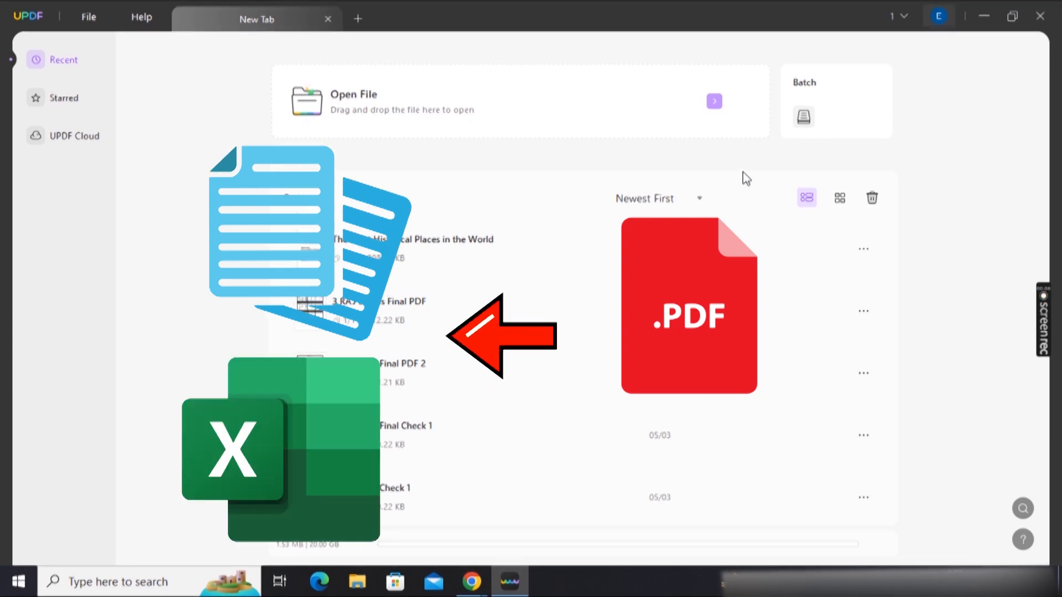
Step: Batch-create a single PDF from the Word document "The Most Historical Places in the World", saving it to the 1. UPDF folder
left_click(802, 125)
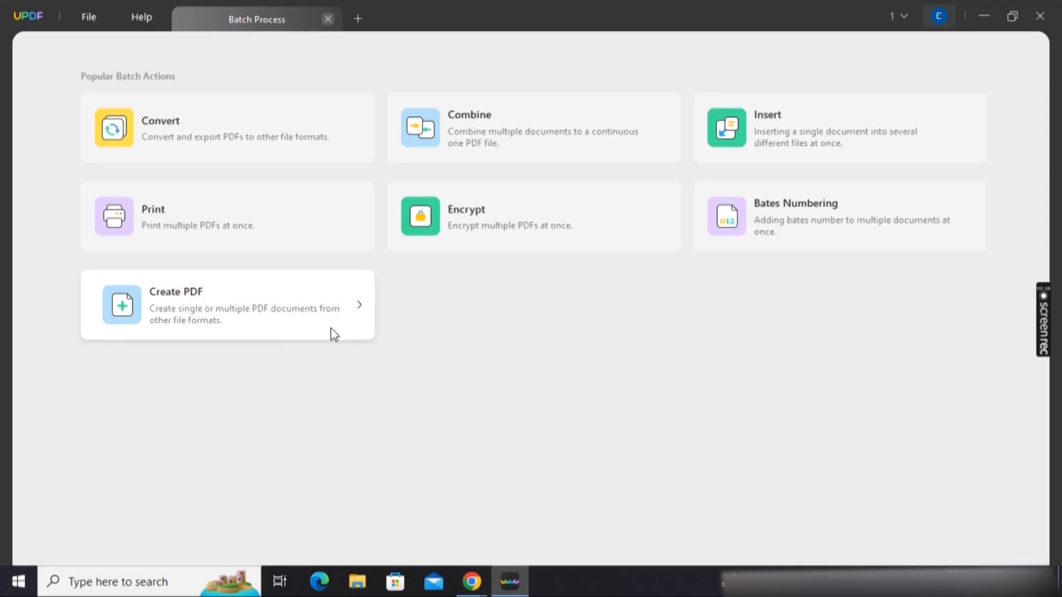
left_click(197, 301)
left_click(411, 354)
left_click(466, 161)
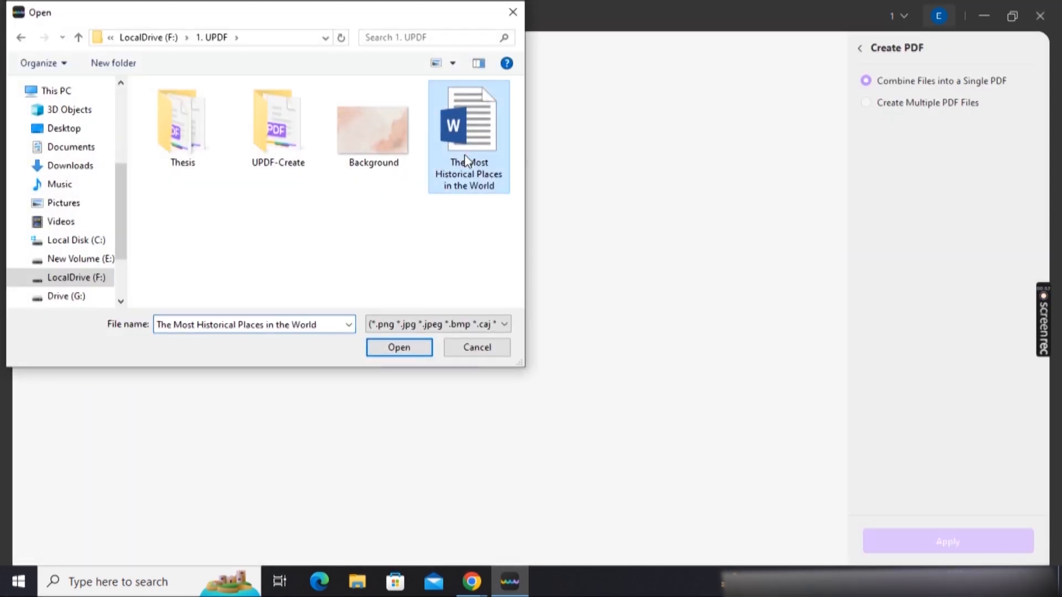
left_click(401, 348)
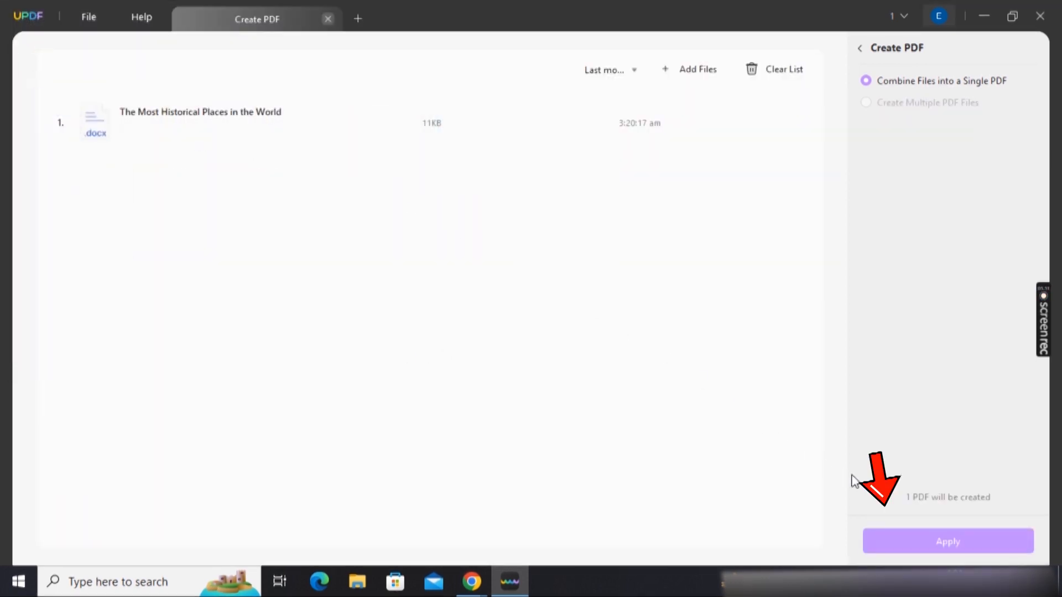
left_click(977, 545)
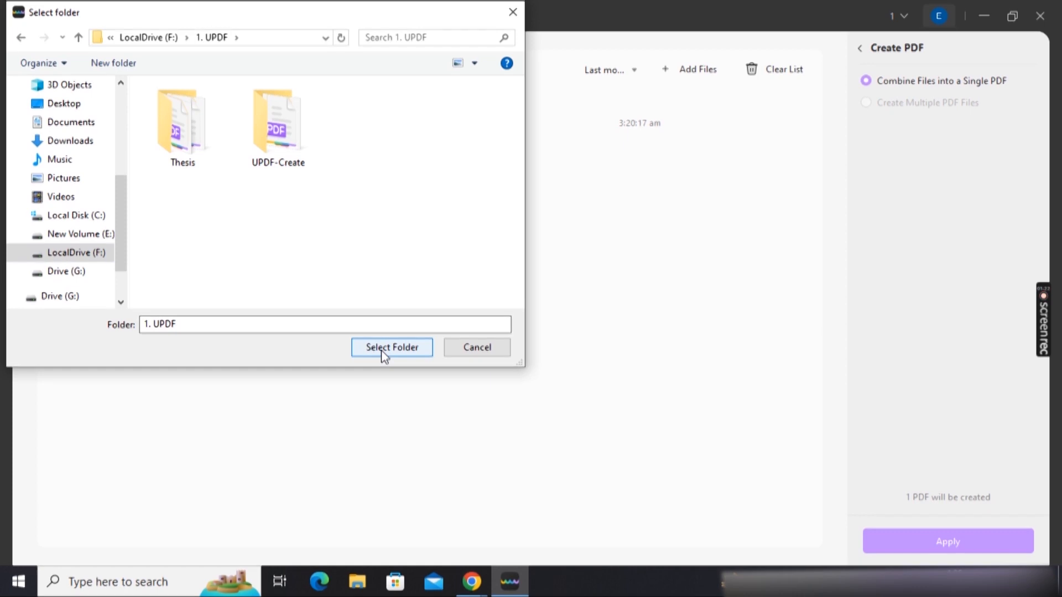
left_click(376, 351)
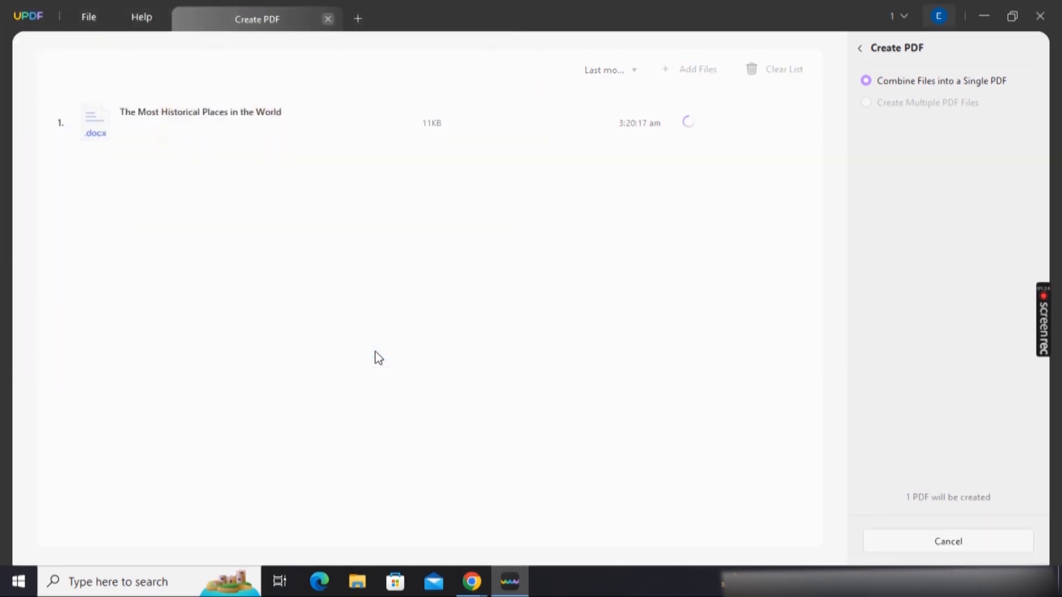
left_click_drag(1004, 106, 1004, 115)
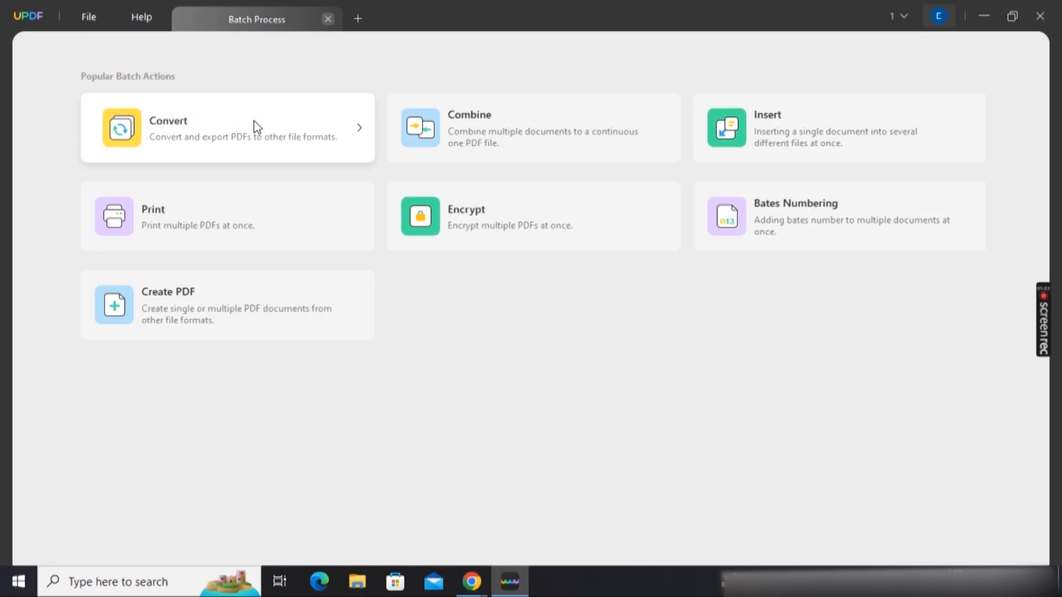
Step: Start a batch conversion and add the PDF "The Most Historical Places in the World" from the UPDF-Create folder
left_click(254, 122)
left_click(428, 358)
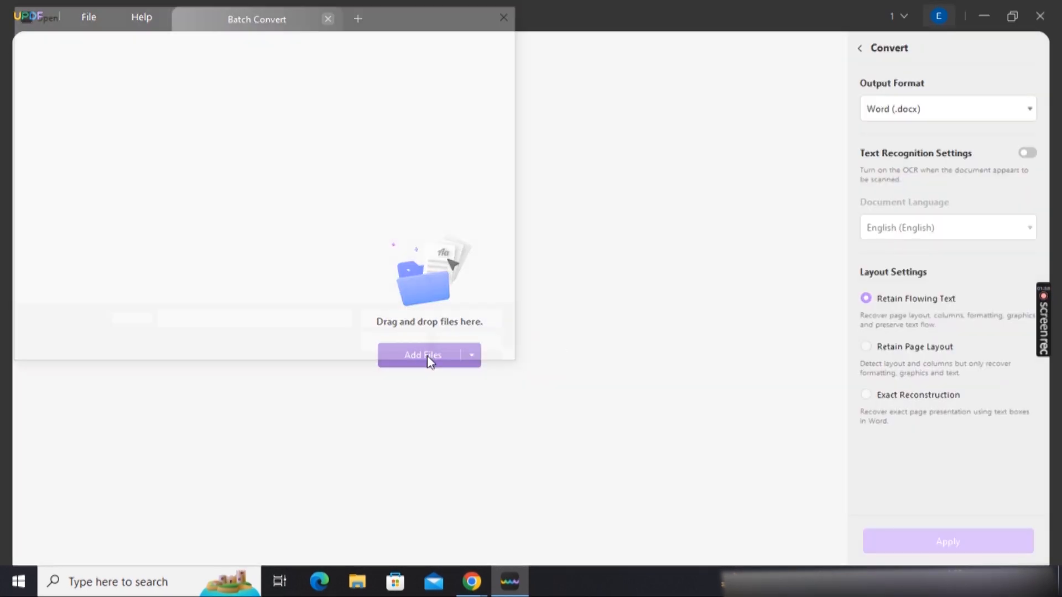
left_click(231, 110)
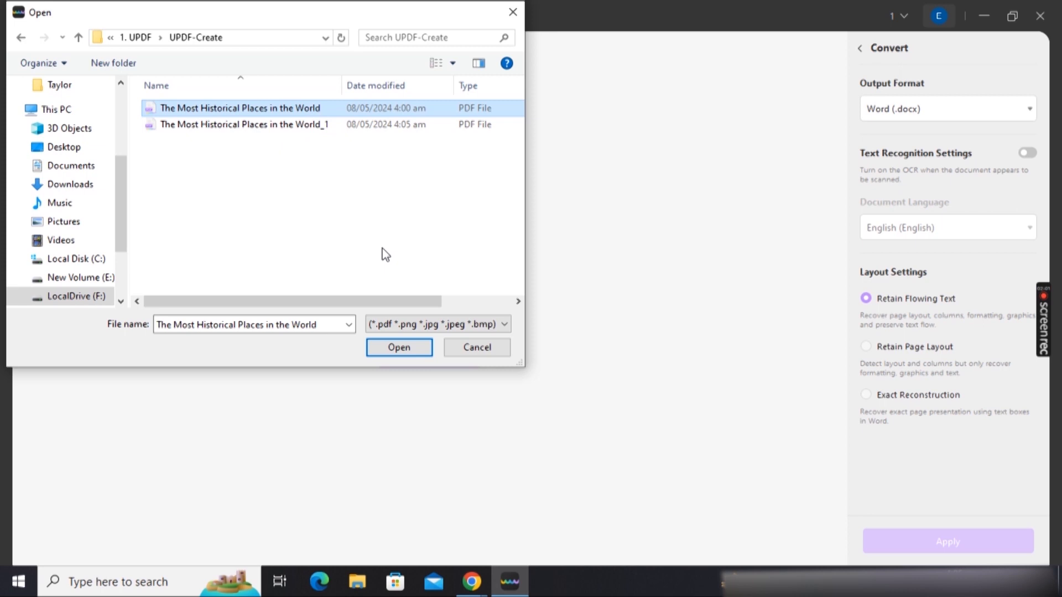
left_click(401, 351)
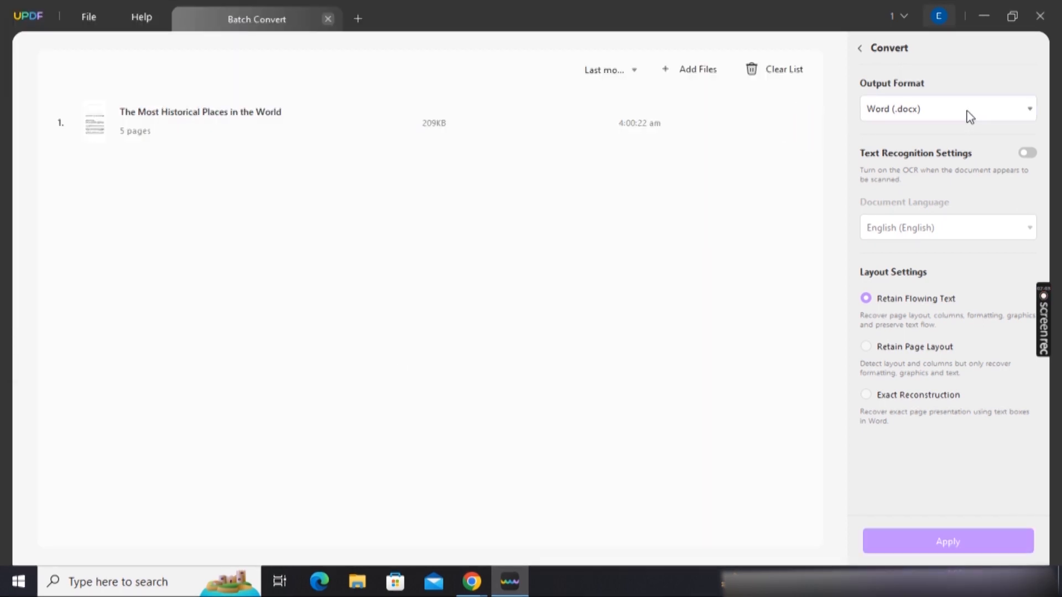
Step: Convert the PDF to Word (.docx) with text recognition off and Retain Flowing Text, saving it under the 1. UPDF folder
left_click(967, 110)
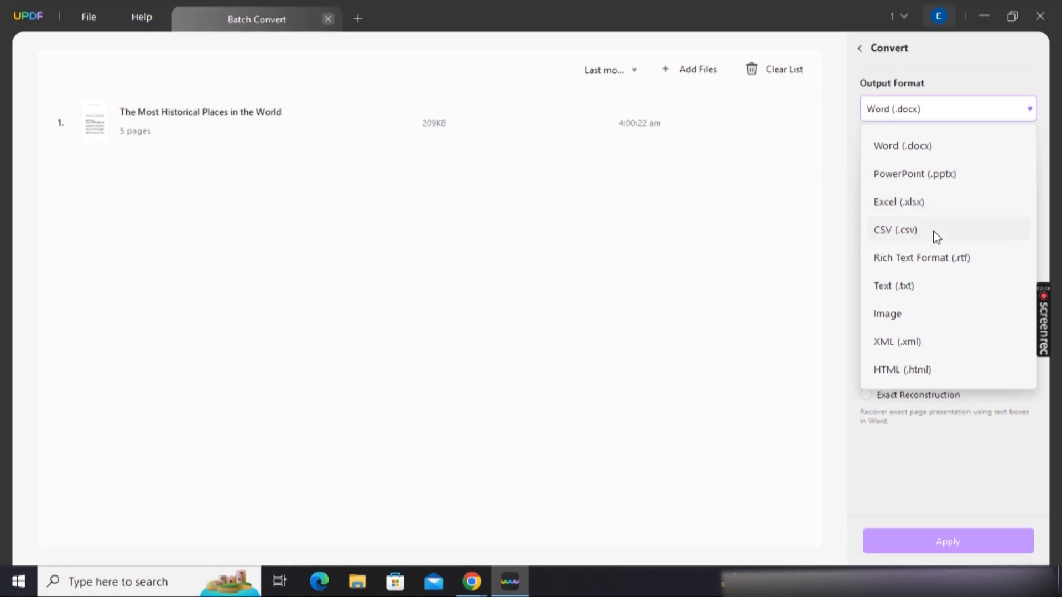
left_click(919, 148)
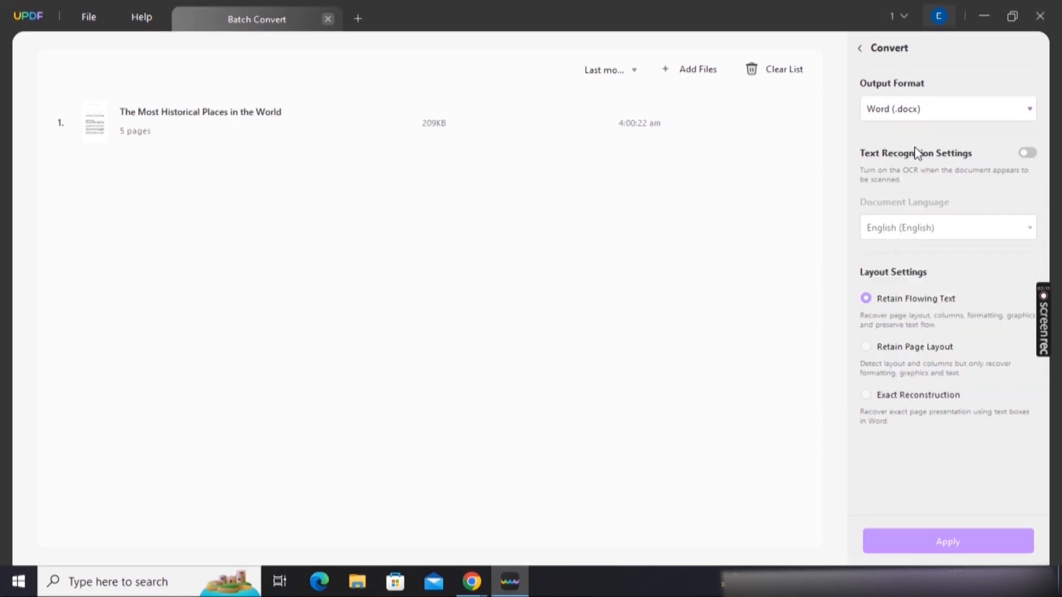
left_click(1026, 155)
left_click(1026, 156)
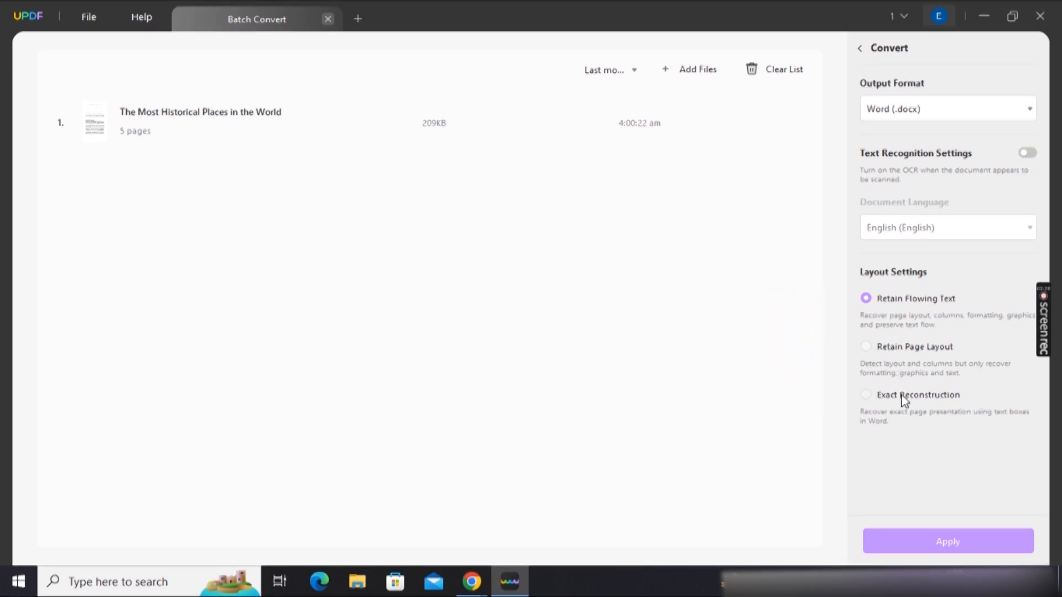
left_click(917, 543)
left_click(388, 346)
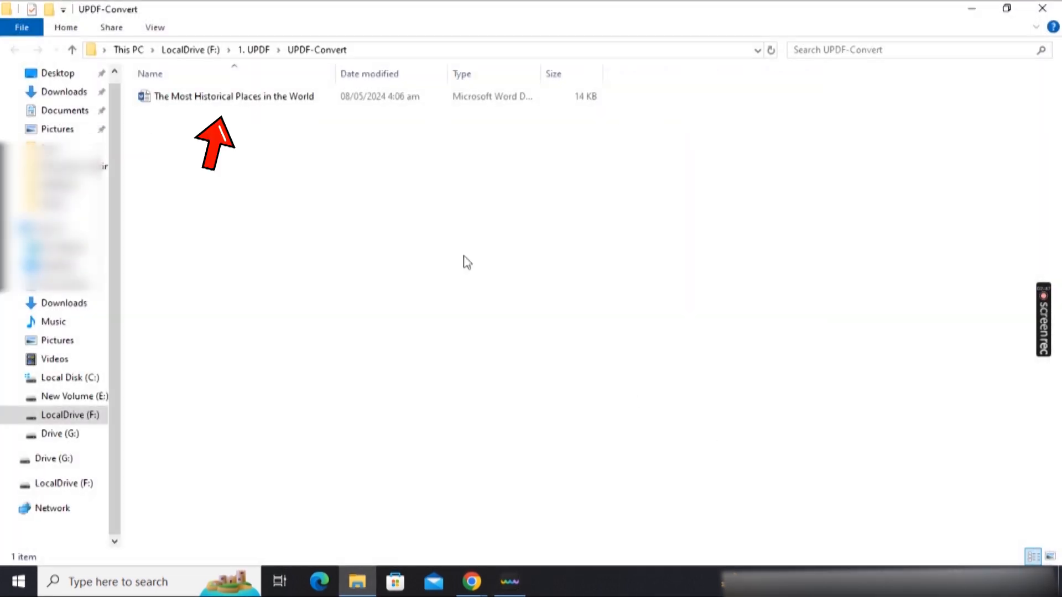
Step: Draw a black arrowhead polygon above the first paragraph on page 38 of the thesis and move it into the left margin
left_click_drag(485, 121, 541, 136)
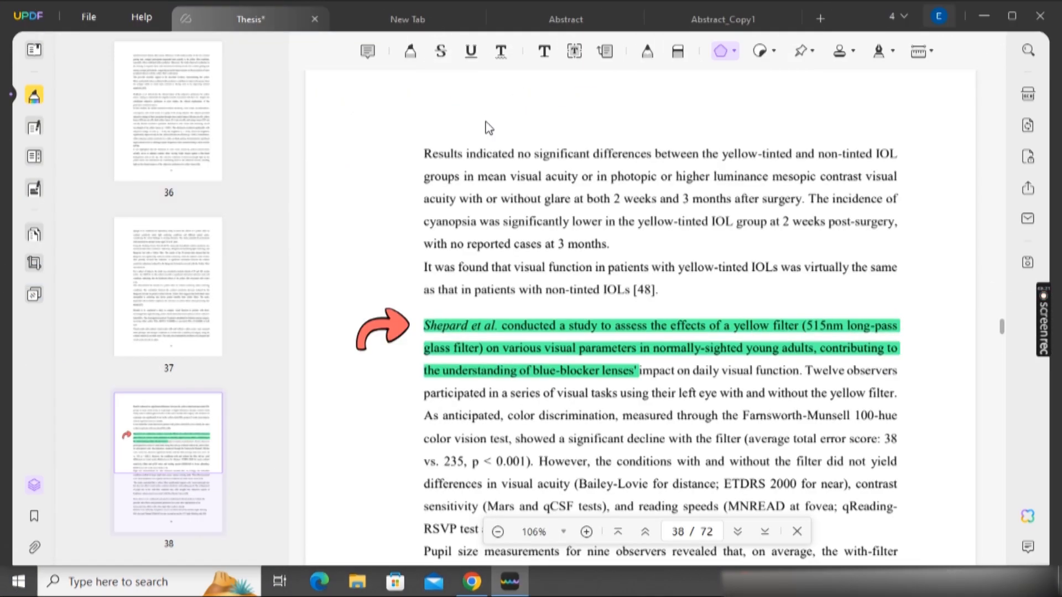
left_click(541, 136)
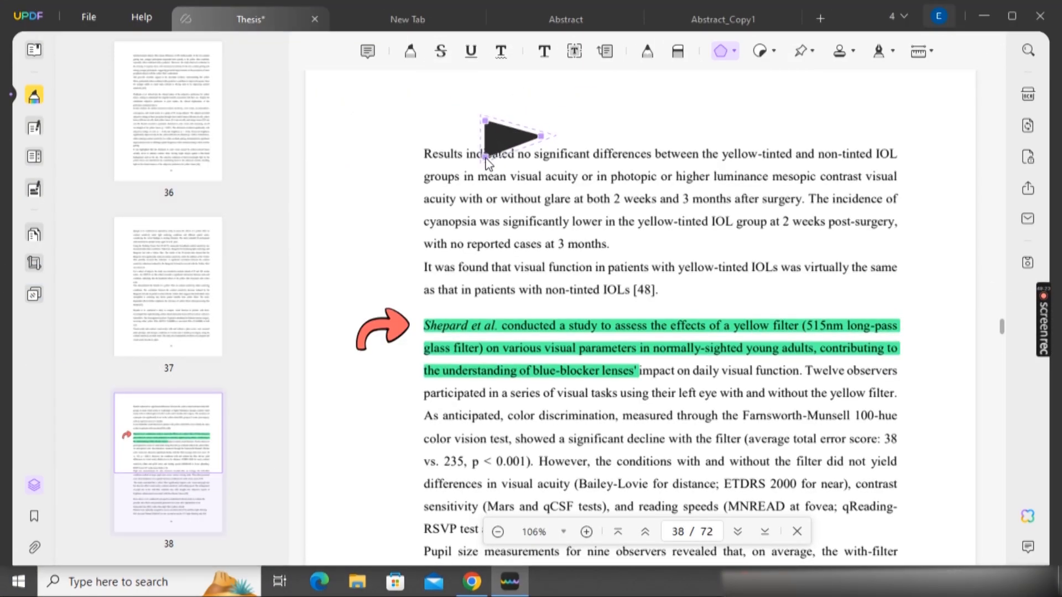
left_click(480, 159)
double_click(500, 142)
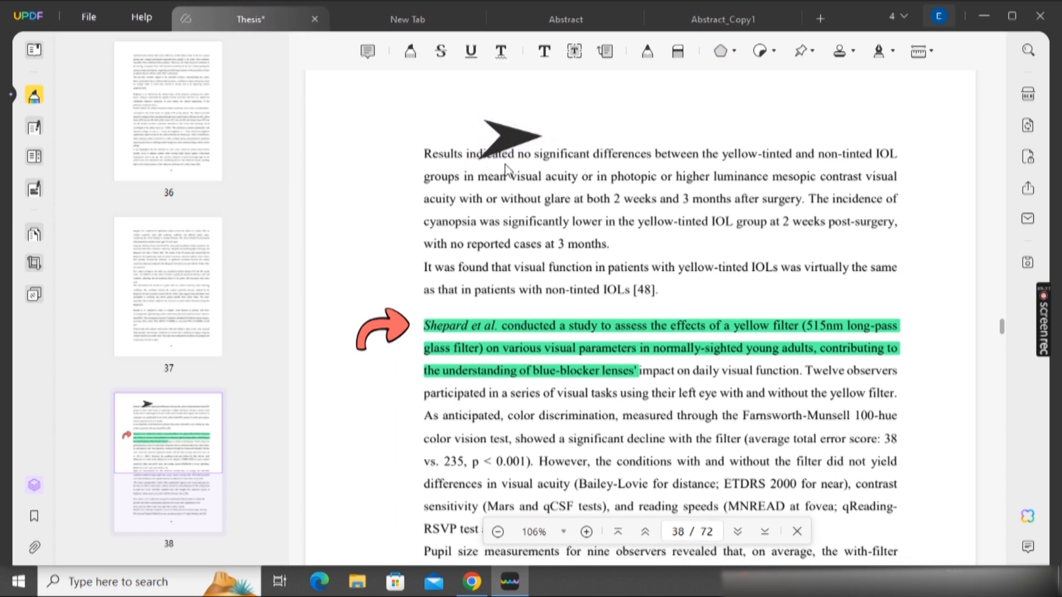
left_click(508, 139)
left_click_drag(501, 136, 388, 147)
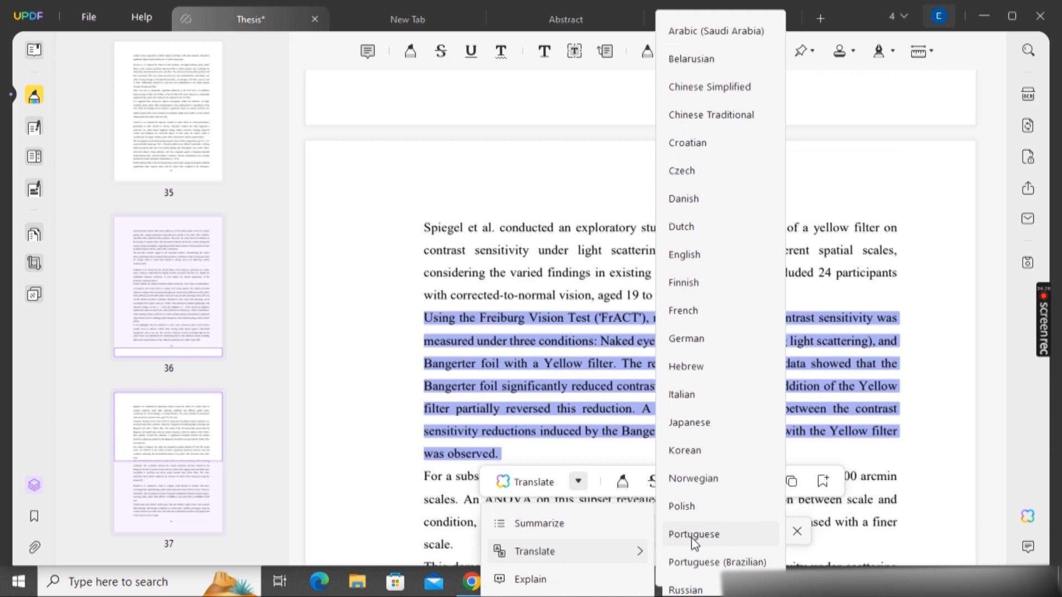
Step: Translate the selected Freiburg Vision Test passage into Portuguese with UPDF AI, and ask its chat "What is the capital of USA?"
left_click(694, 535)
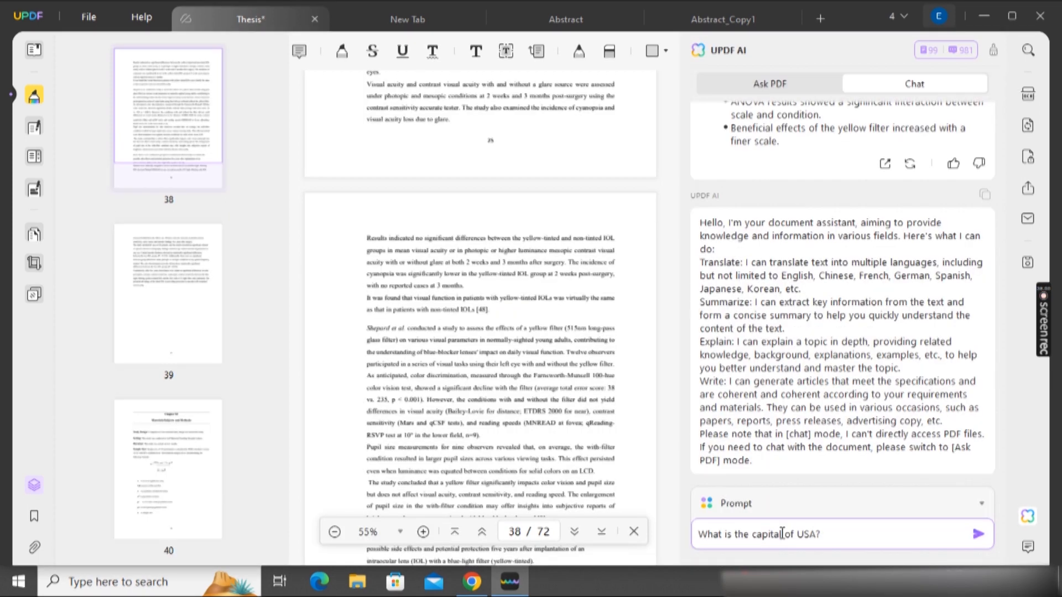
key("Return")
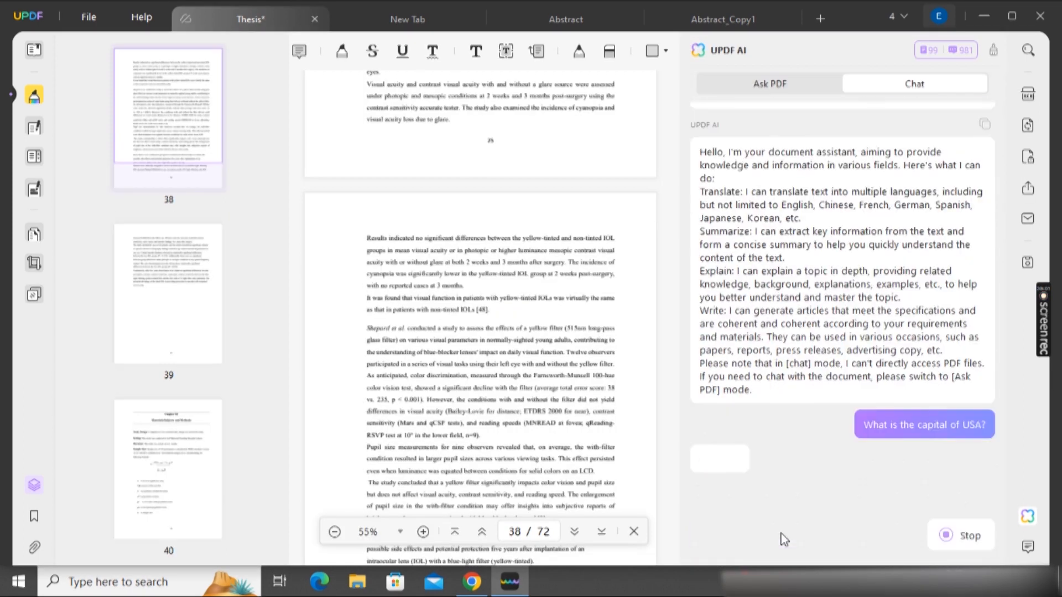